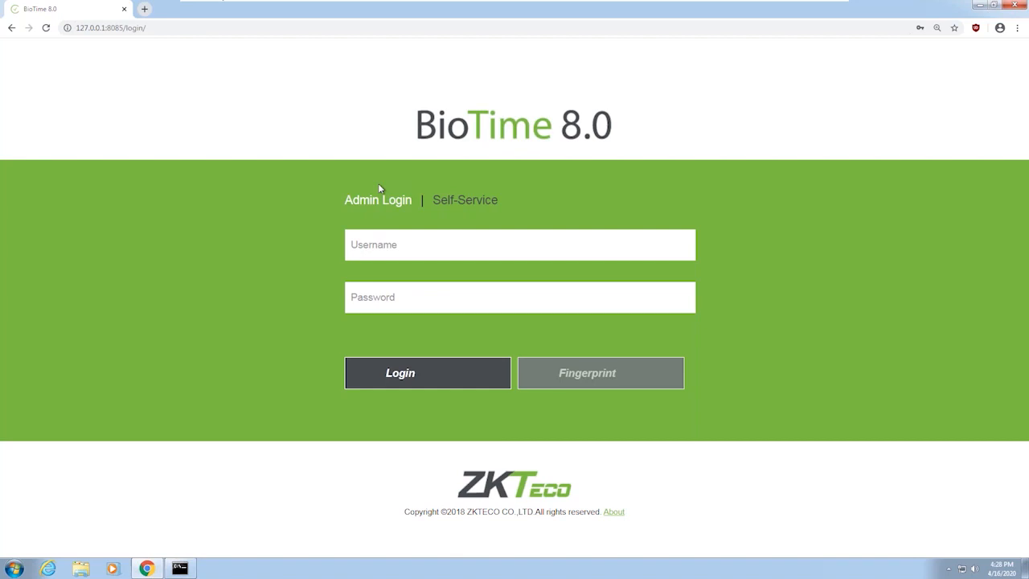
# Enter username admin and the administrator password on the Admin Login form
pyautogui.click(375, 248)
pyautogui.write('admin')
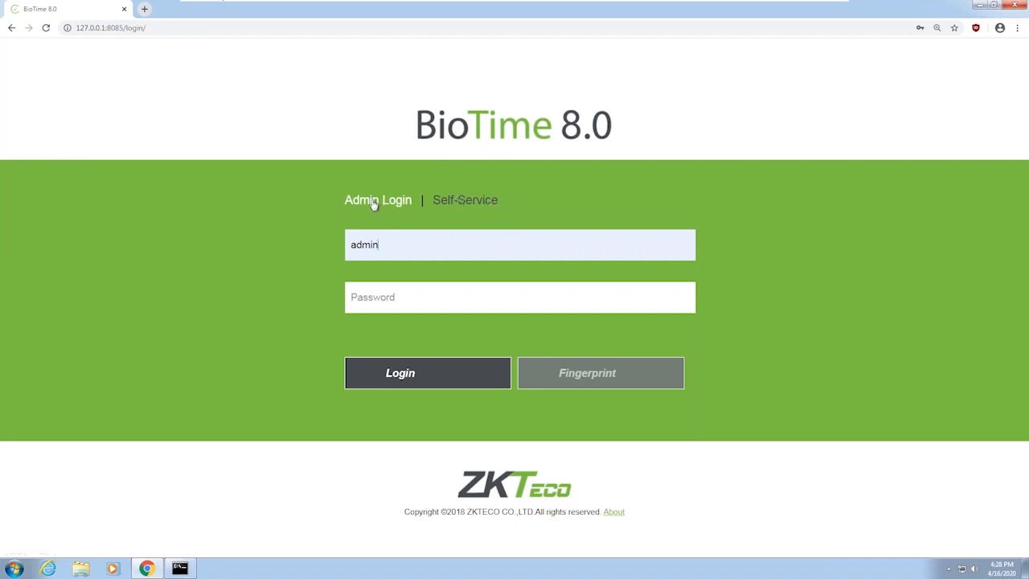
pyautogui.press('Tab')
pyautogui.write('admin')
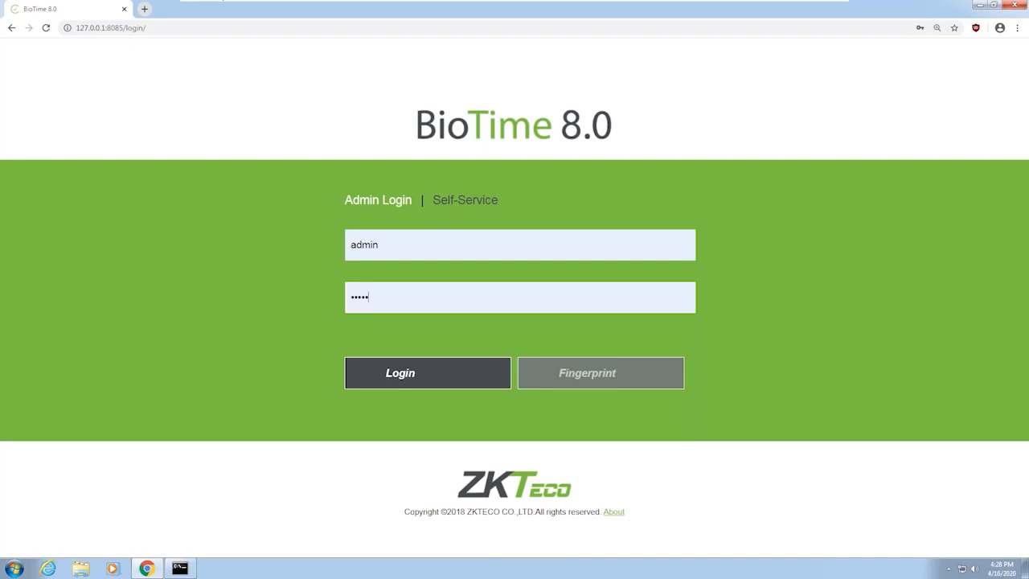
pyautogui.click(400, 248)
# Log in as admin and go from the dashboard to the Device management page
pyautogui.click(397, 290)
pyautogui.click(411, 375)
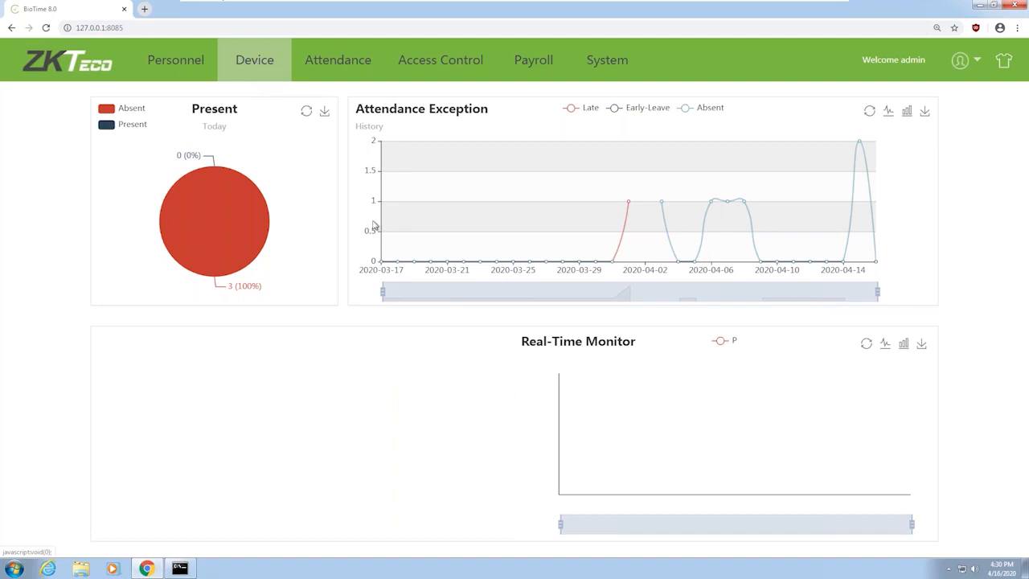
pyautogui.click(251, 60)
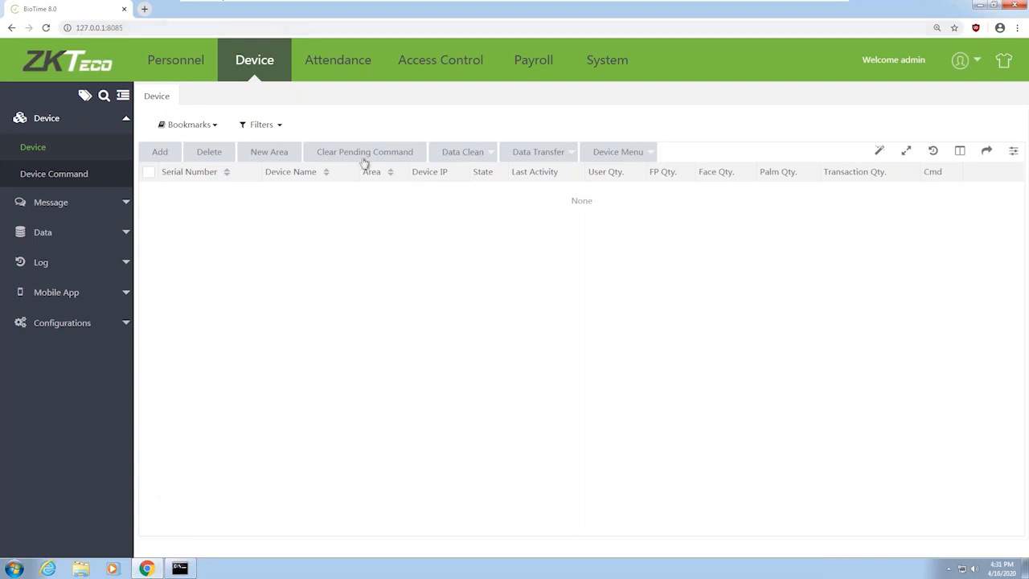
# Select the server address in the browser URL bar and switch to Command Prompt
pyautogui.moveTo(77, 27); pyautogui.dragTo(111, 28)
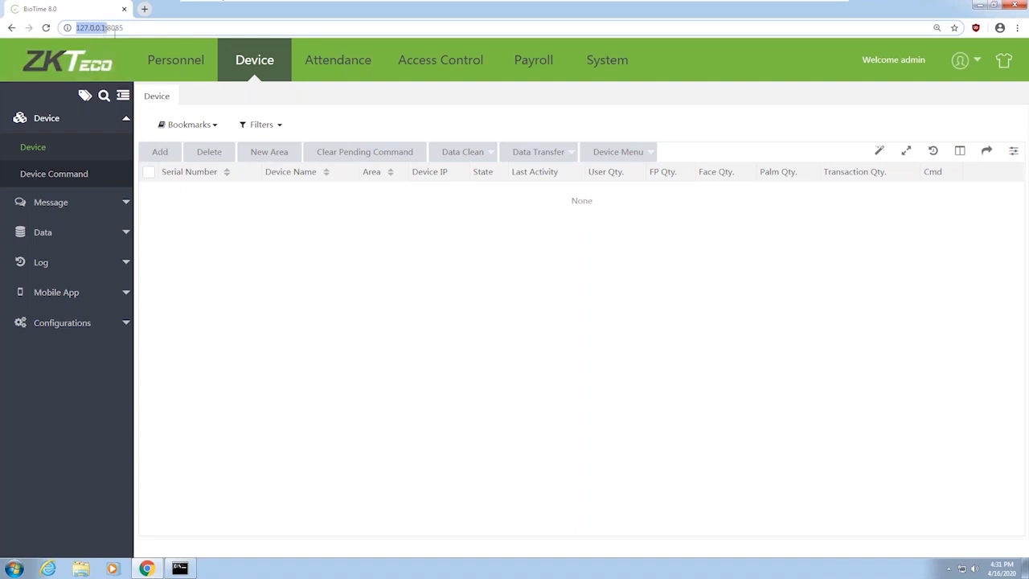
pyautogui.click(180, 569)
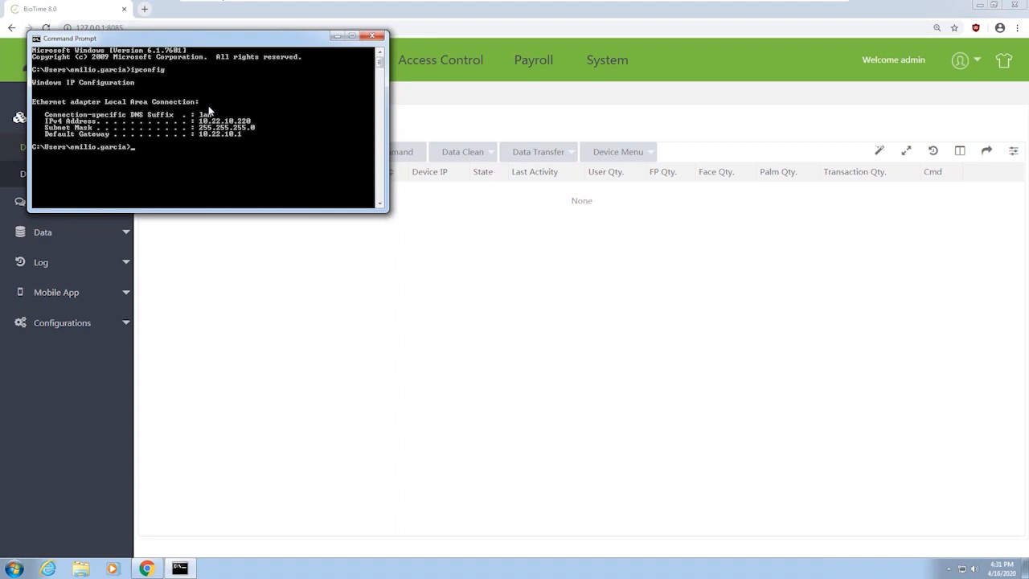
# Move Command Prompt aside and select port 8085 in the BioTime address bar
pyautogui.moveTo(156, 42); pyautogui.dragTo(209, 98)
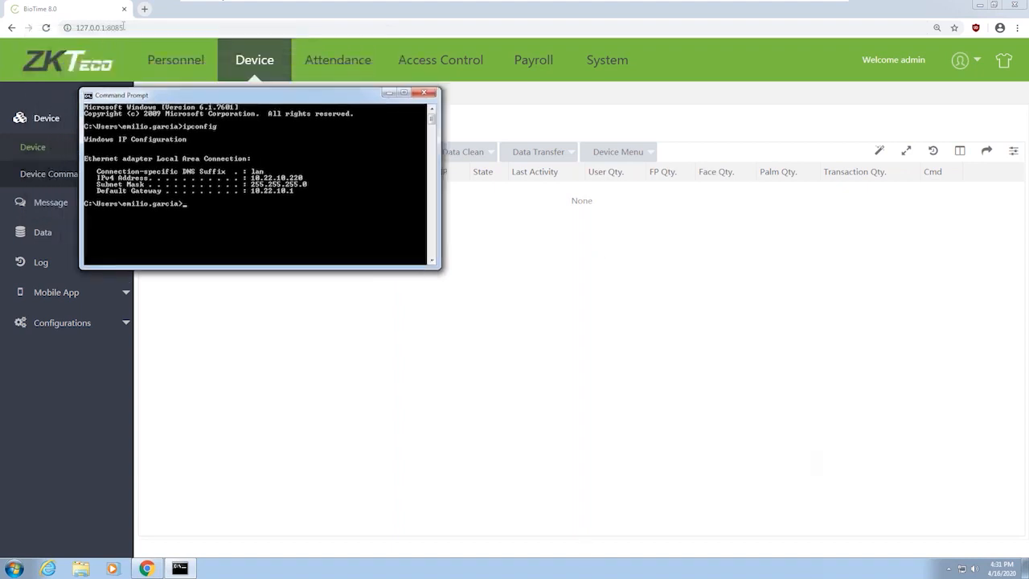
pyautogui.click(123, 27)
pyautogui.doubleClick(137, 32)
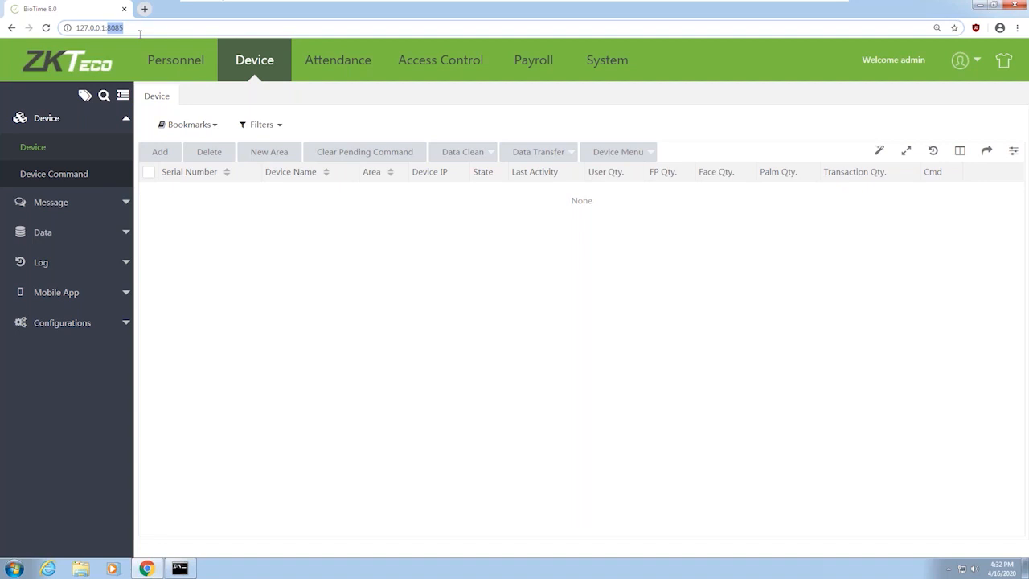
# Reload the device list and open the auto-added 10.22.10.221 device for editing
pyautogui.click(43, 151)
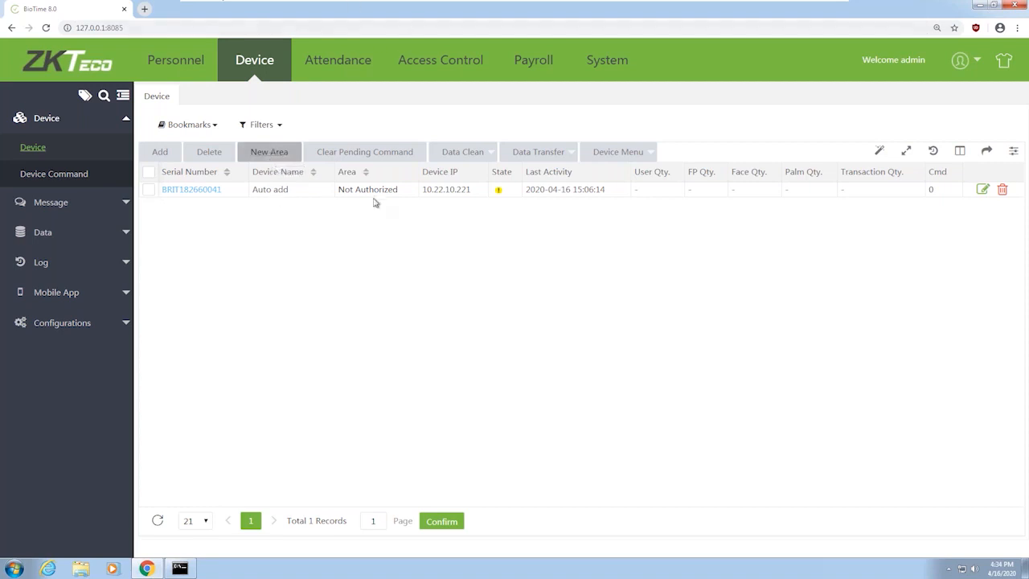
pyautogui.click(192, 193)
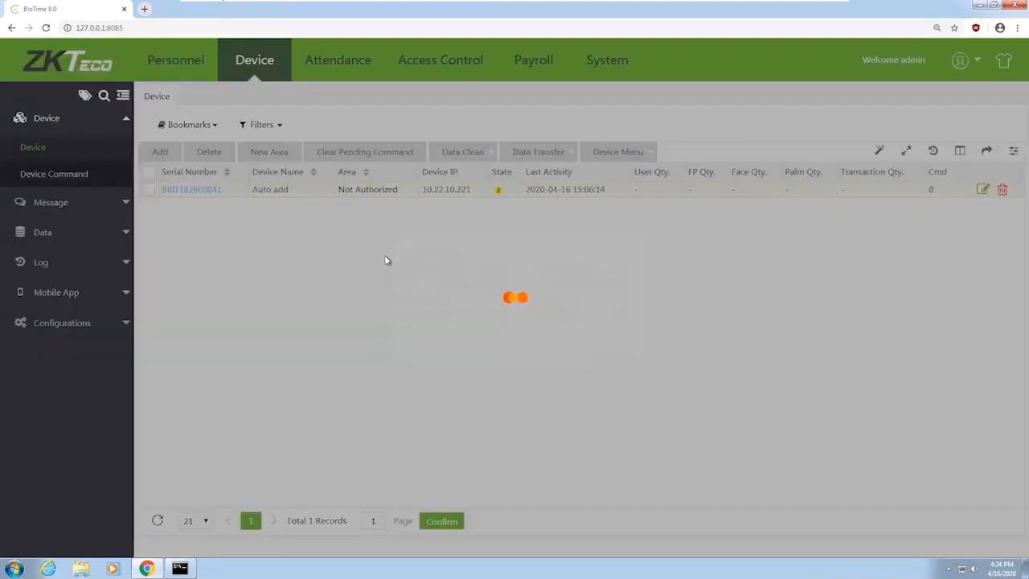
# Rename the device to iClock 680
pyautogui.click(434, 211)
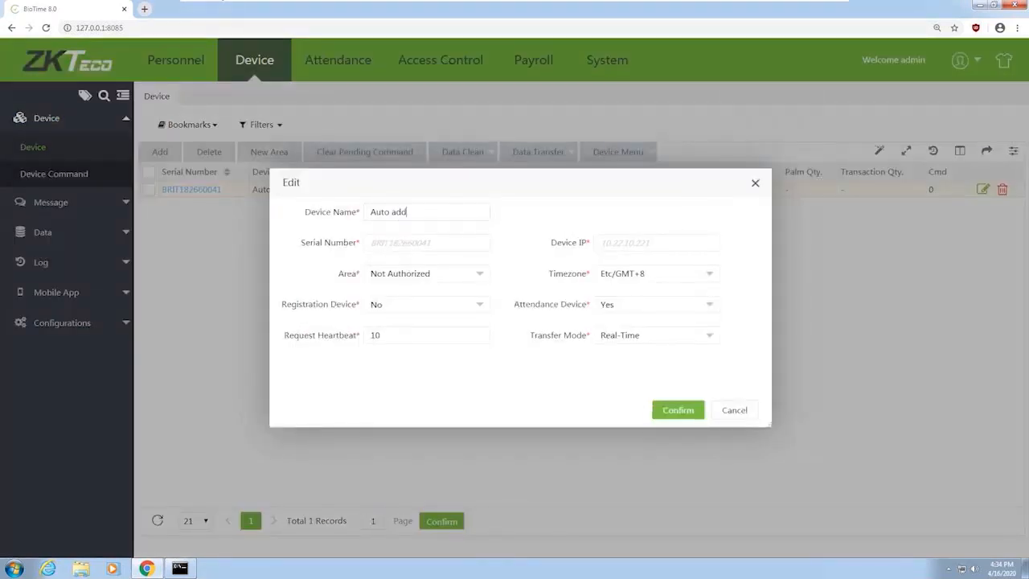
pyautogui.hotkey('ctrl', 'a')
pyautogui.write('icki')
pyautogui.press('BackSpace')
pyautogui.press('BackSpace')
pyautogui.write('Clock 680')
# Assign the device to the Test area and set Registration Device to Yes
pyautogui.click(454, 274)
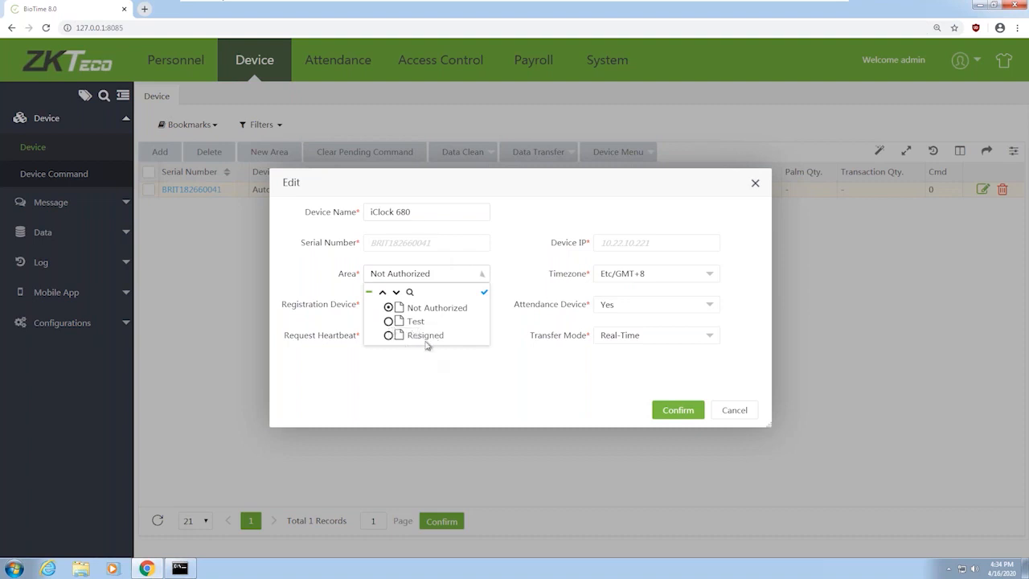
pyautogui.click(465, 273)
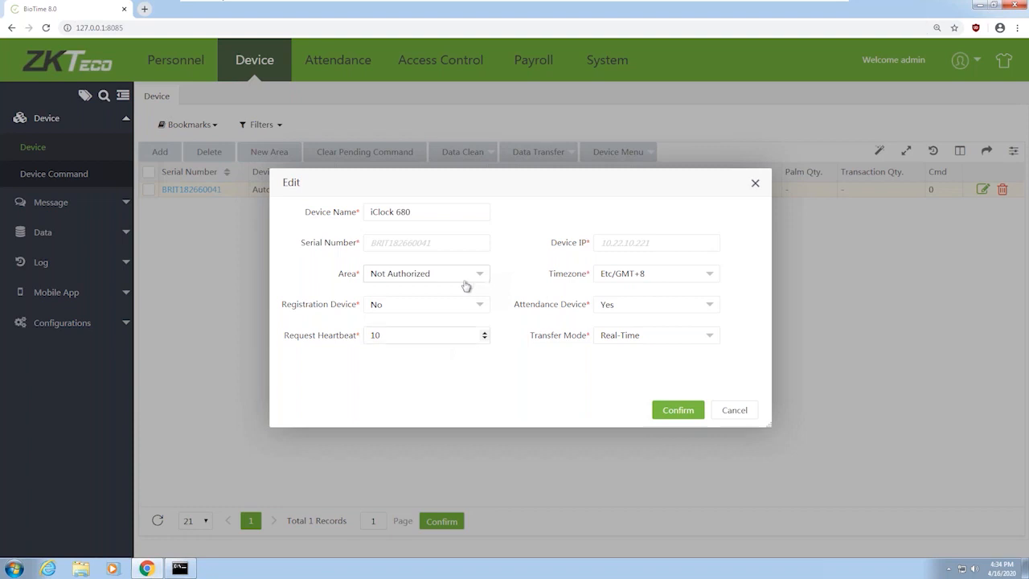
pyautogui.click(482, 274)
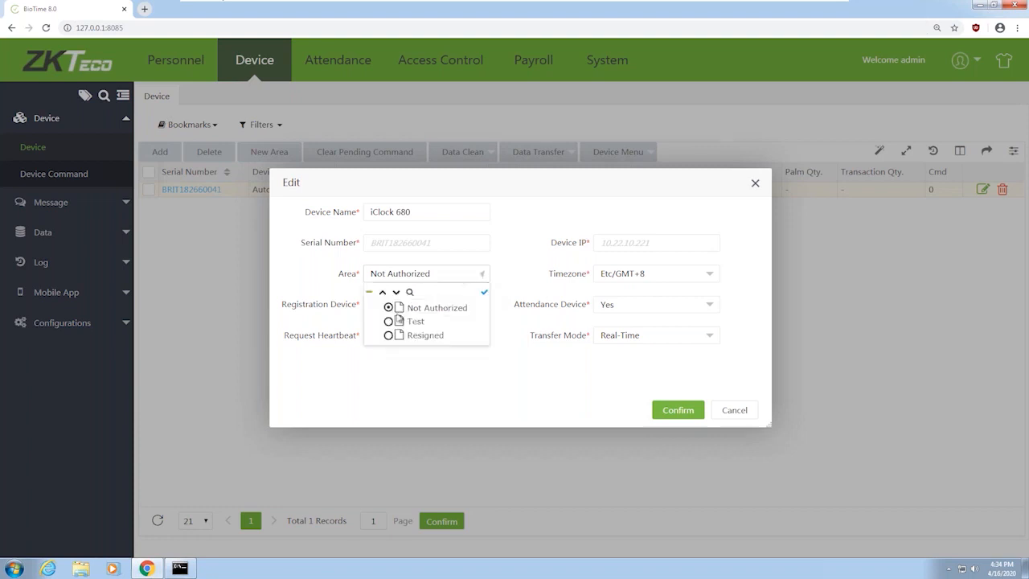
pyautogui.click(415, 327)
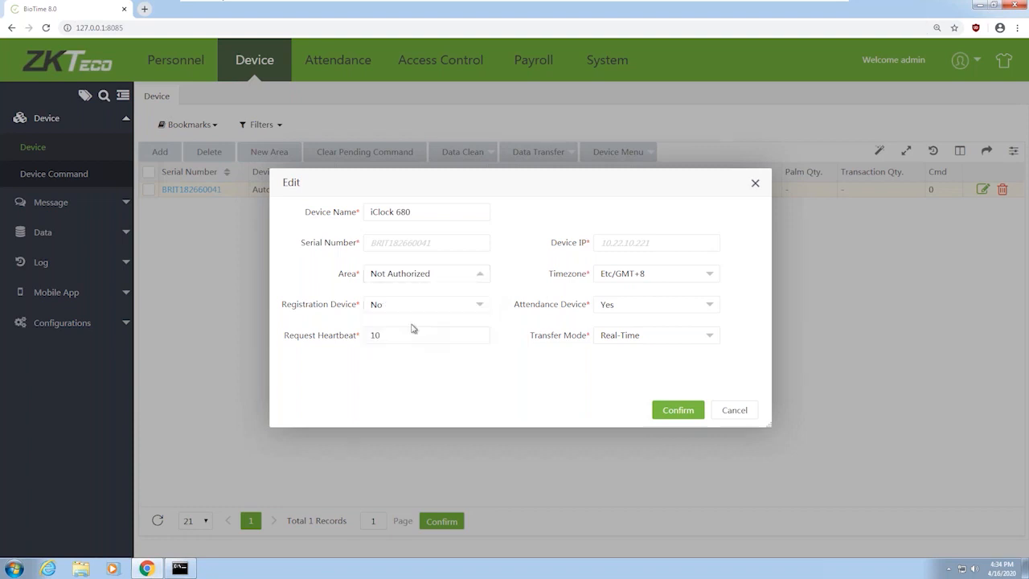
pyautogui.click(481, 279)
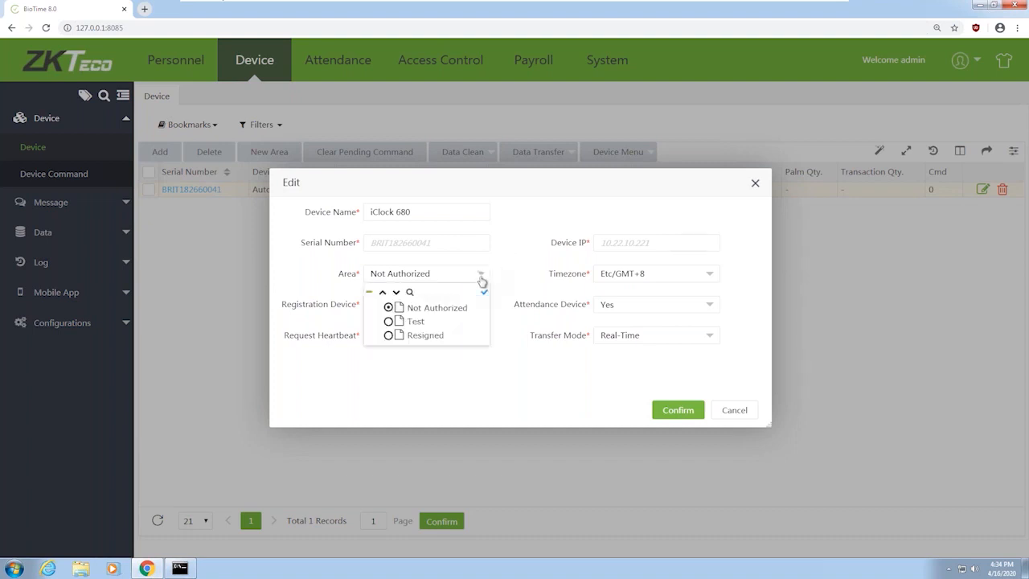
pyautogui.click(394, 324)
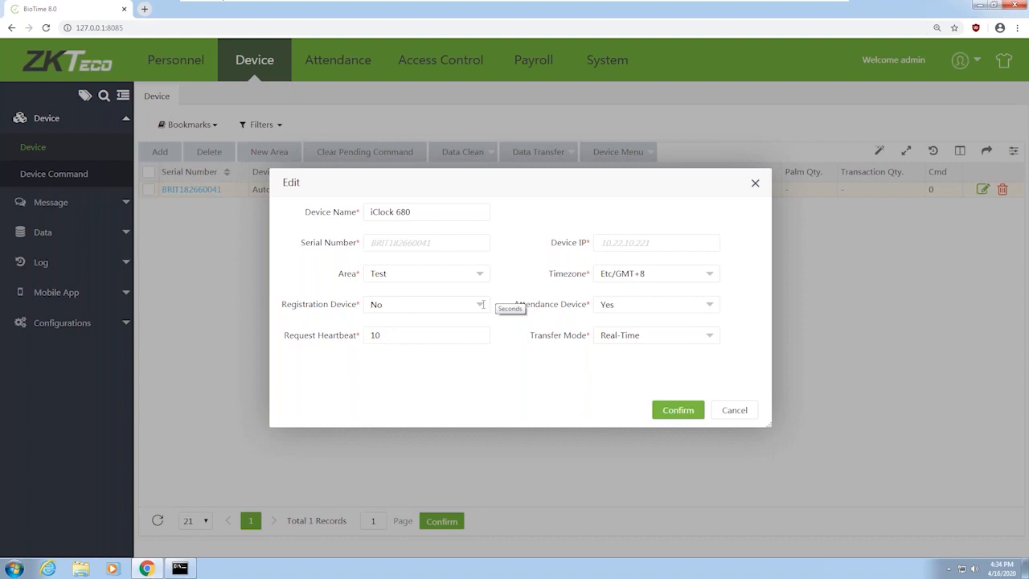
pyautogui.click(417, 307)
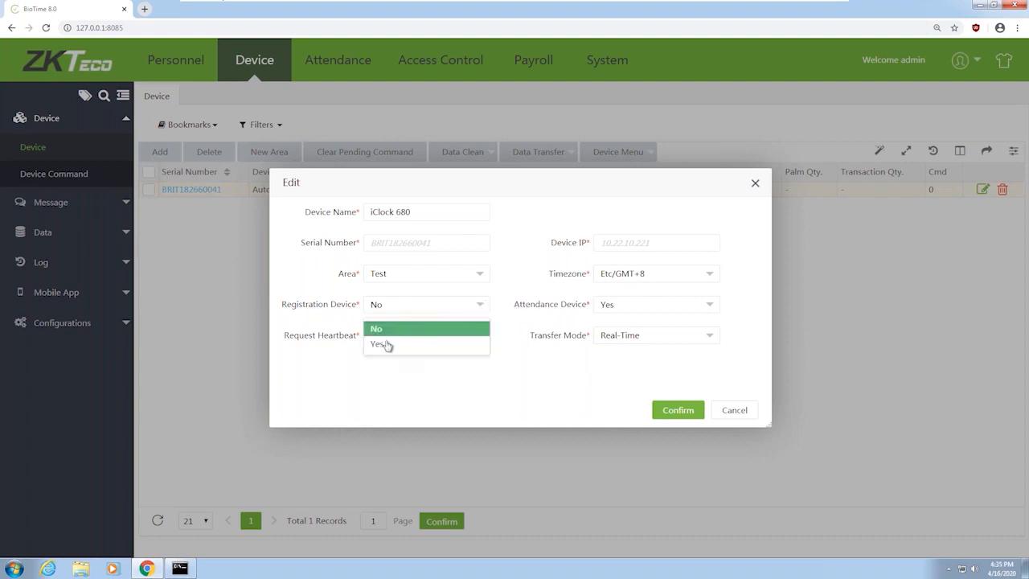
pyautogui.click(418, 366)
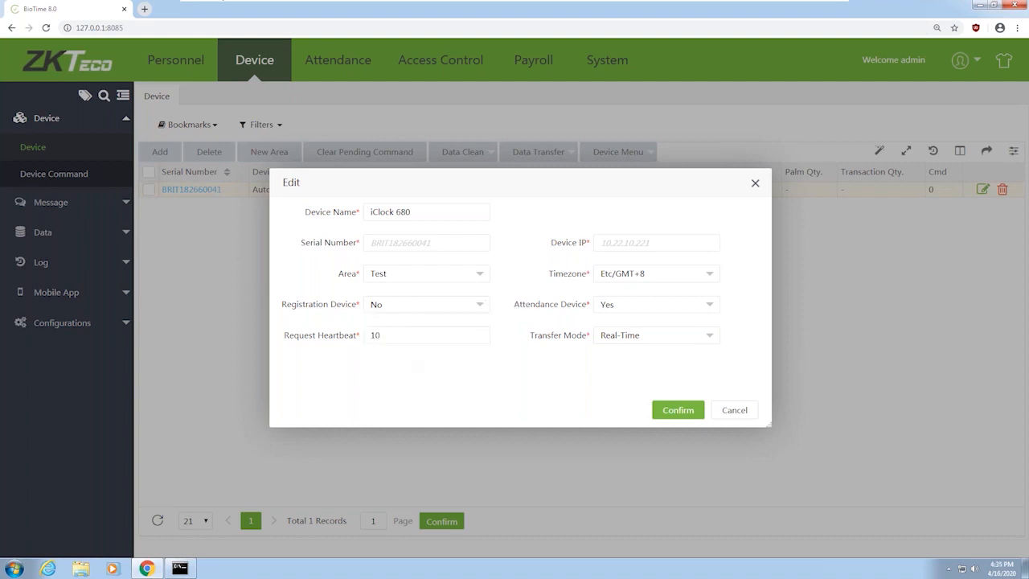
pyautogui.click(467, 312)
pyautogui.click(379, 346)
# Set the device time zone to Etc/GMT+1
pyautogui.click(701, 281)
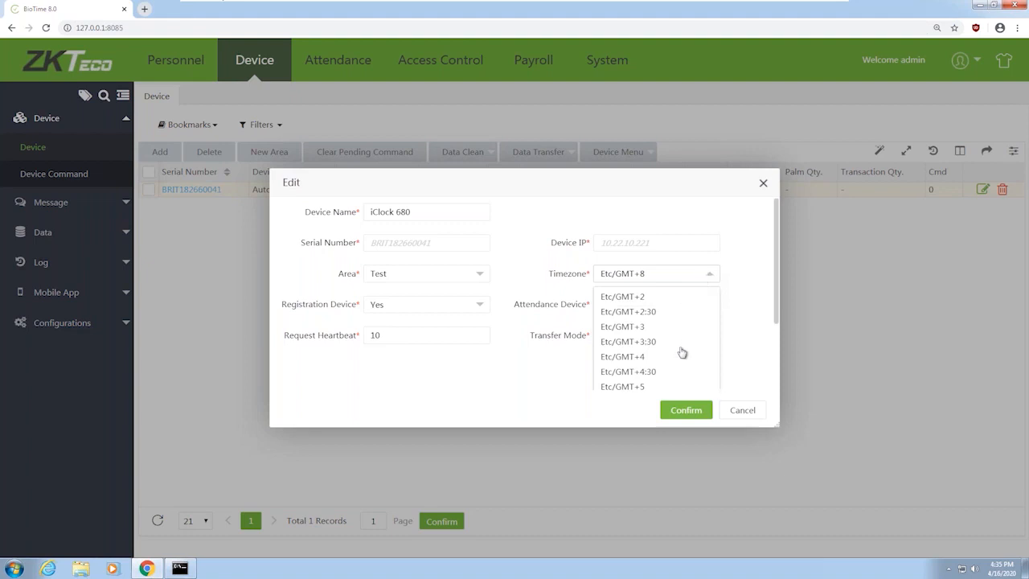
pyautogui.scroll(2, 682, 352)
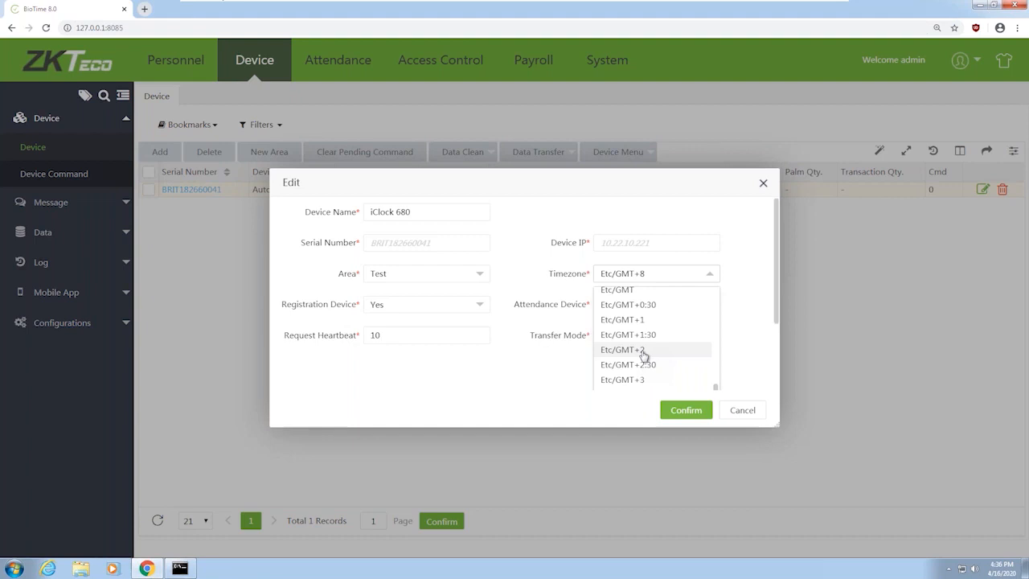
pyautogui.click(634, 321)
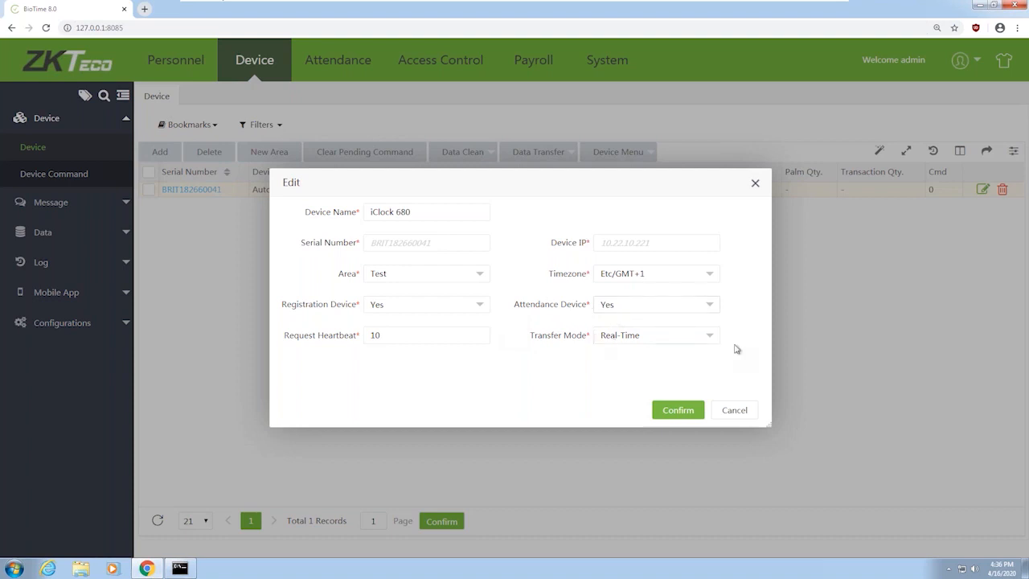
# Save the iClock 680 settings, then close the reopened edit form without changes
pyautogui.click(677, 417)
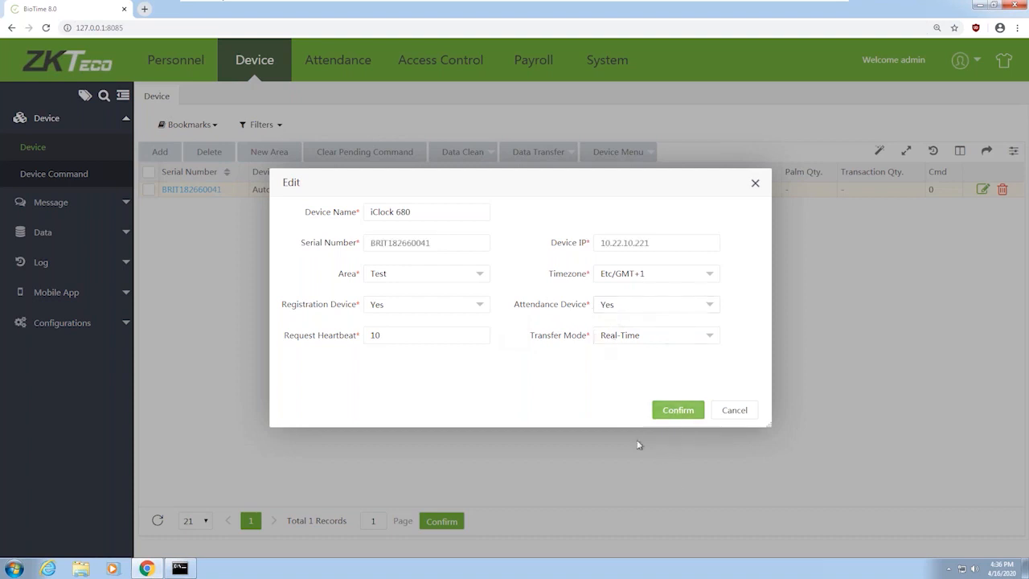
pyautogui.click(674, 411)
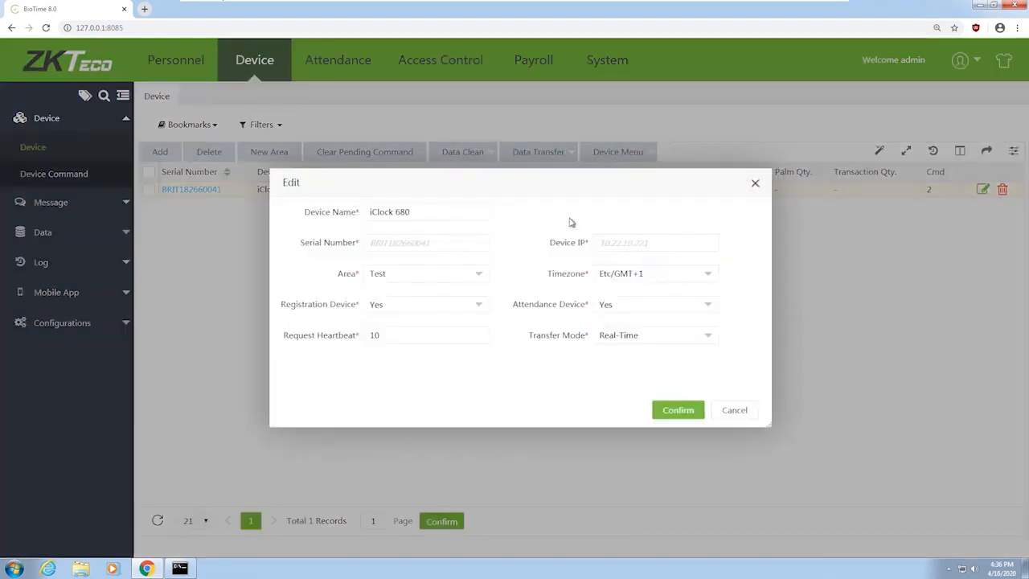
pyautogui.click(734, 411)
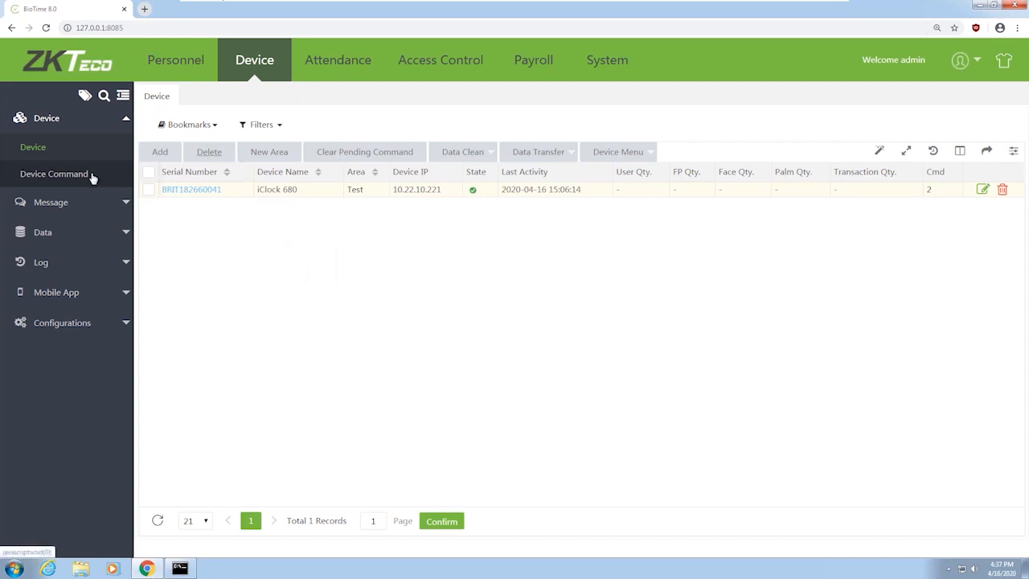
# Show the Data Clean options: clear attendance data, capture photos, or all data
pyautogui.click(474, 153)
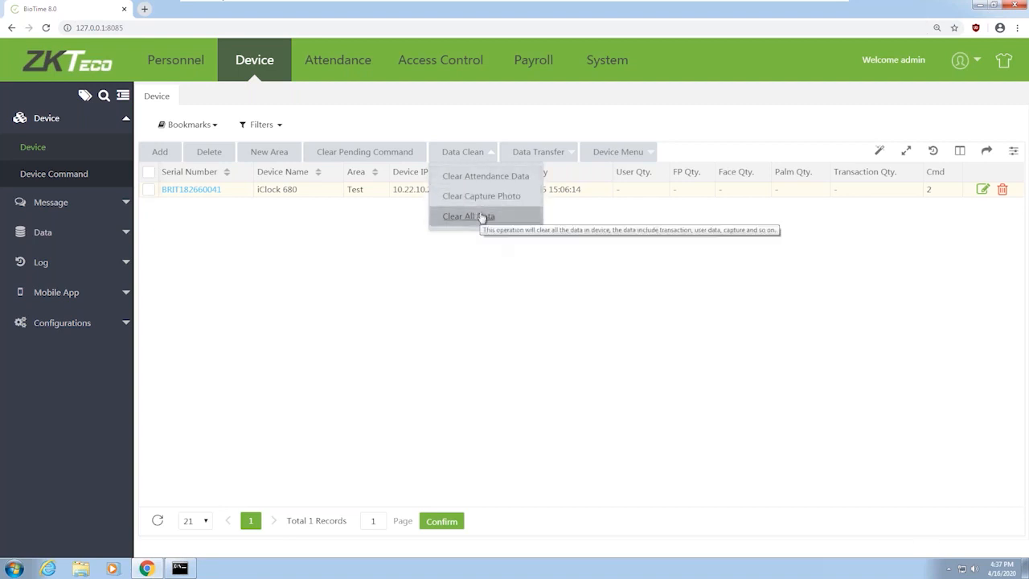
# View the Data Transfer options, then the Device Menu commands such as Reboot and Upgrade Firmware
pyautogui.click(570, 157)
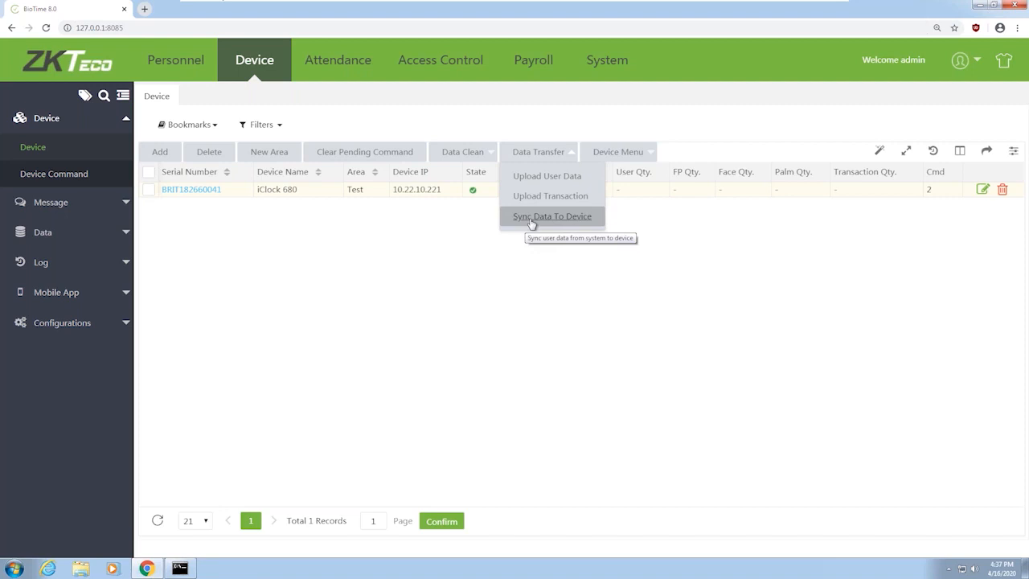
pyautogui.moveTo(643, 157)
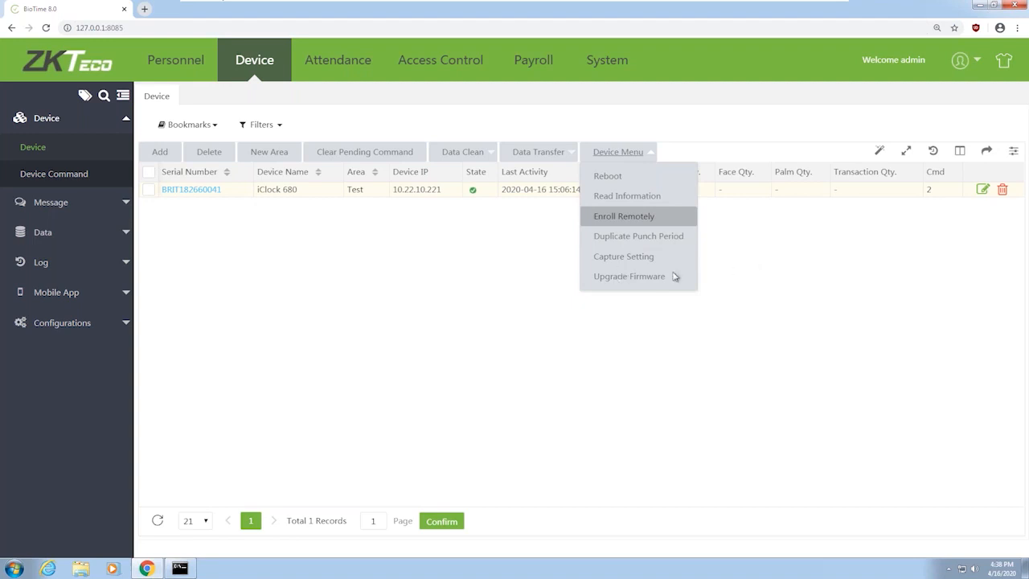
# Select the iClock 680 row and run Read Information from the Device Menu
pyautogui.click(647, 278)
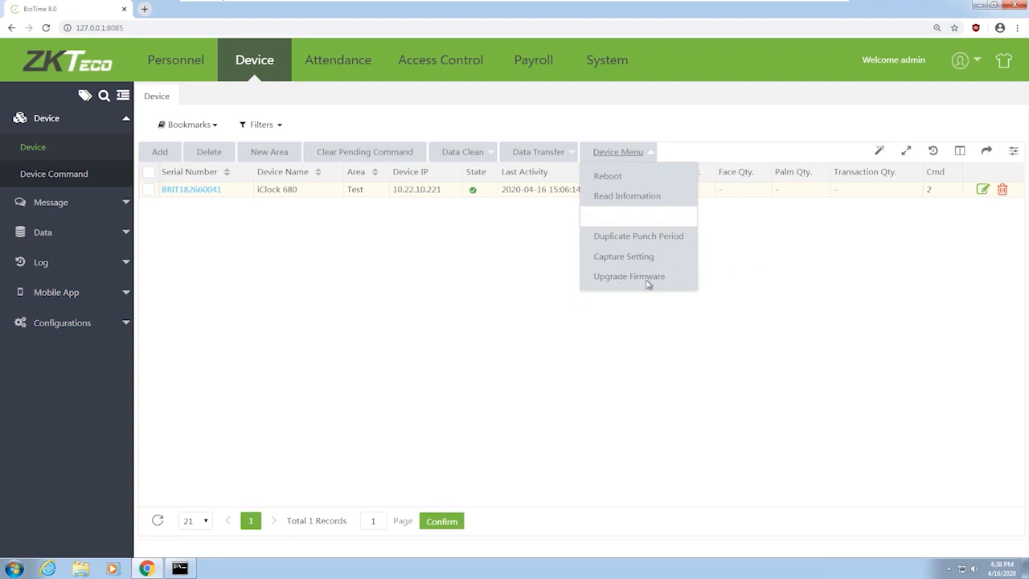
pyautogui.click(653, 153)
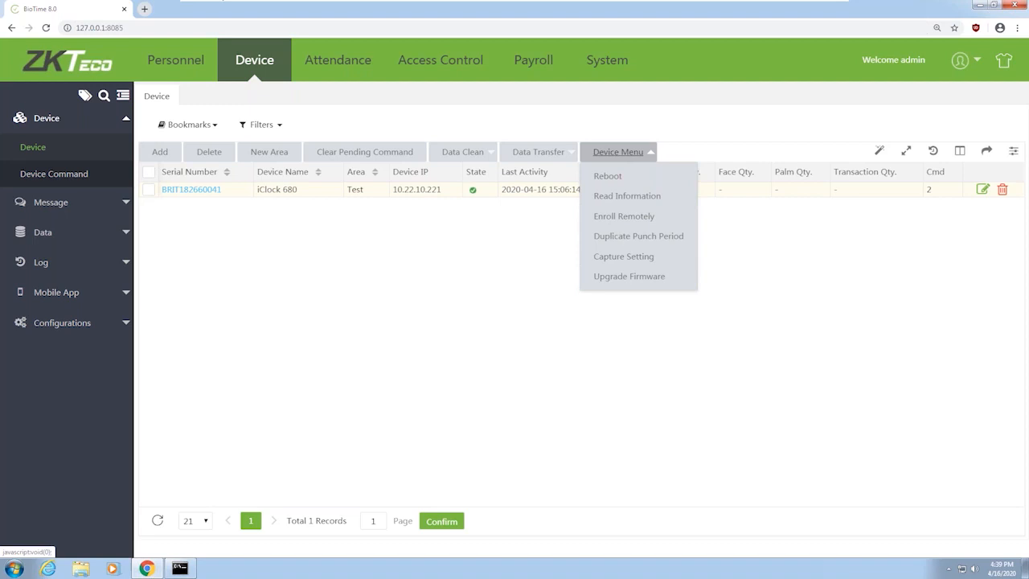
pyautogui.click(647, 152)
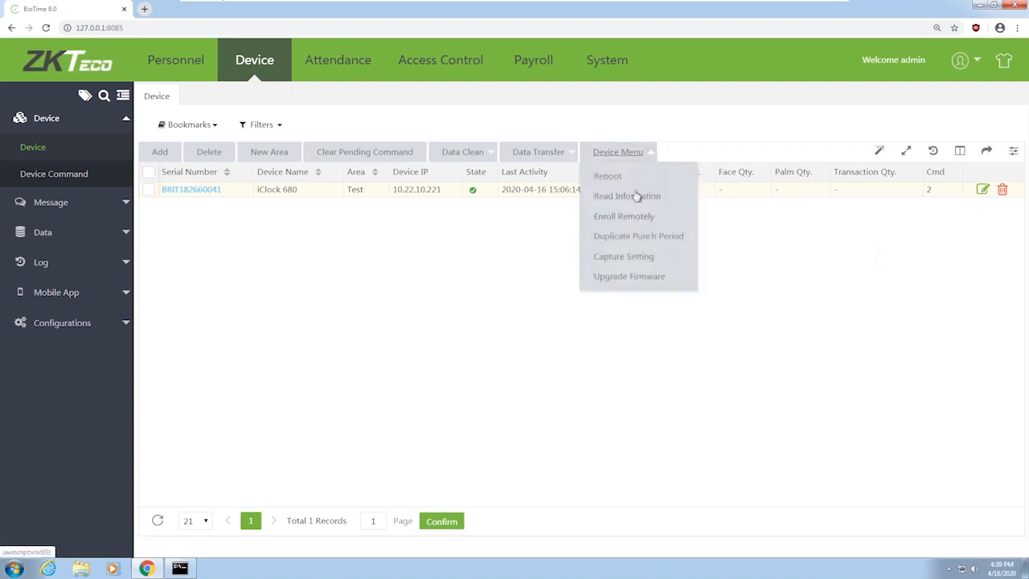
pyautogui.click(635, 197)
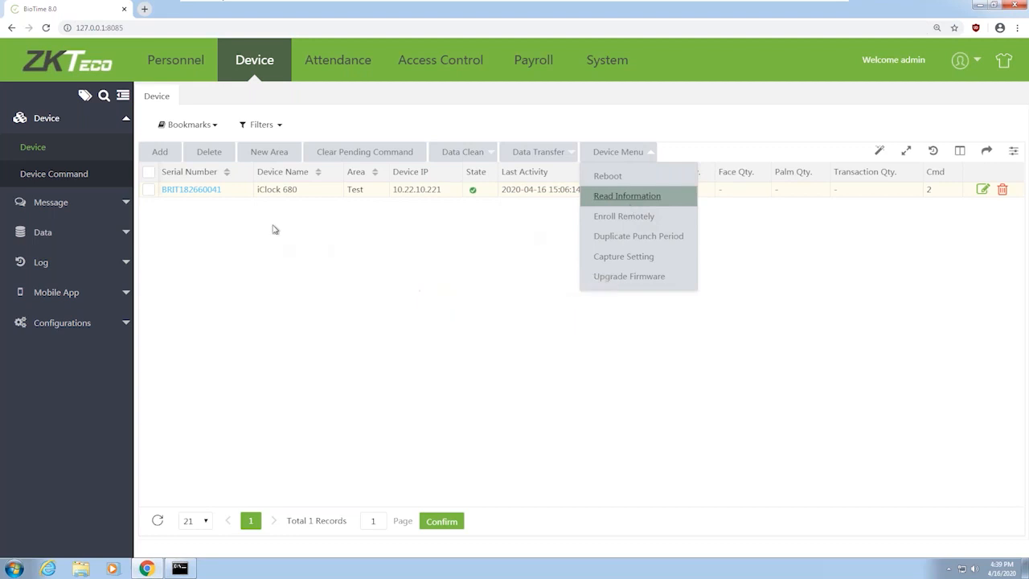
pyautogui.click(149, 190)
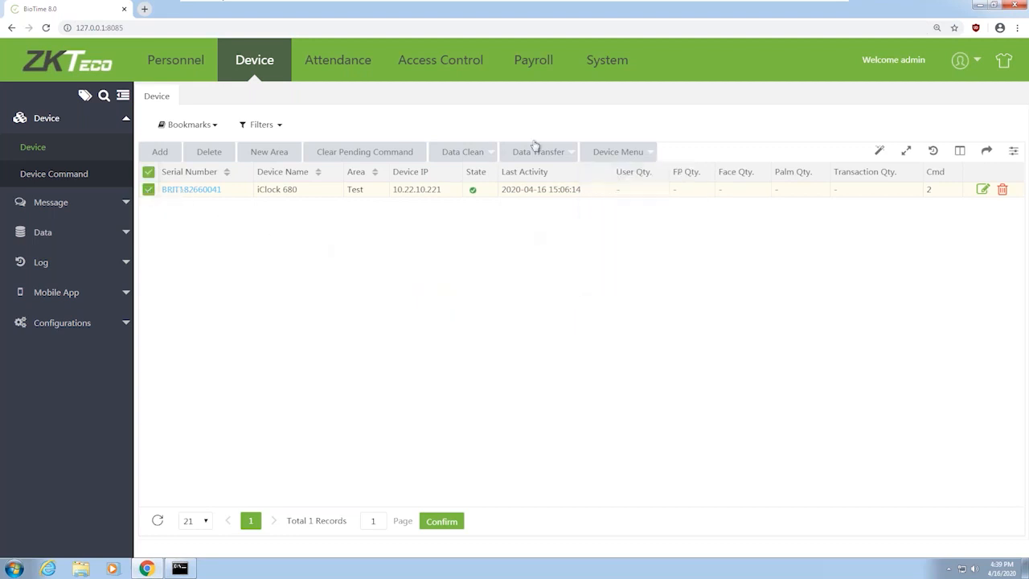
pyautogui.click(654, 152)
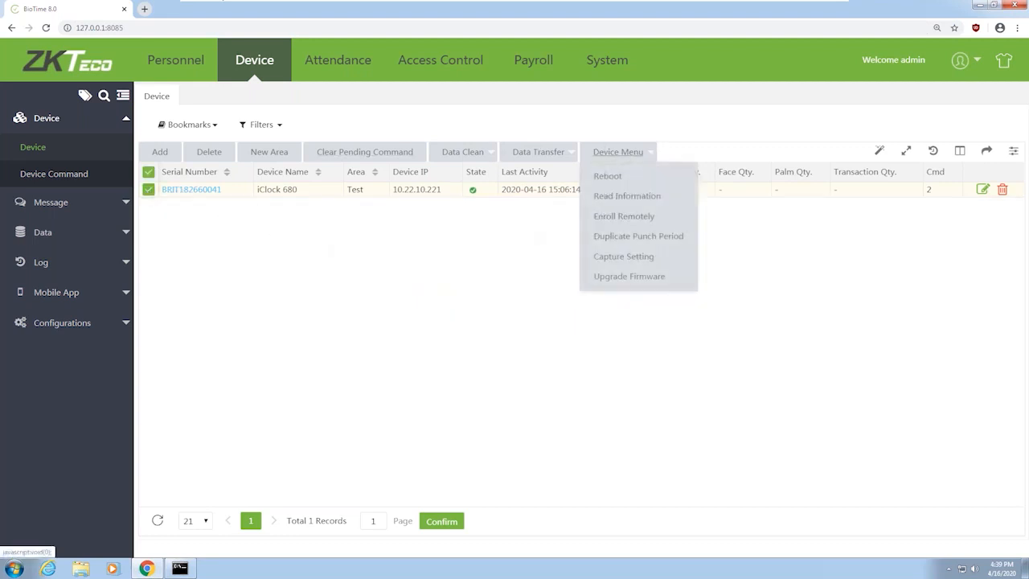
pyautogui.click(646, 197)
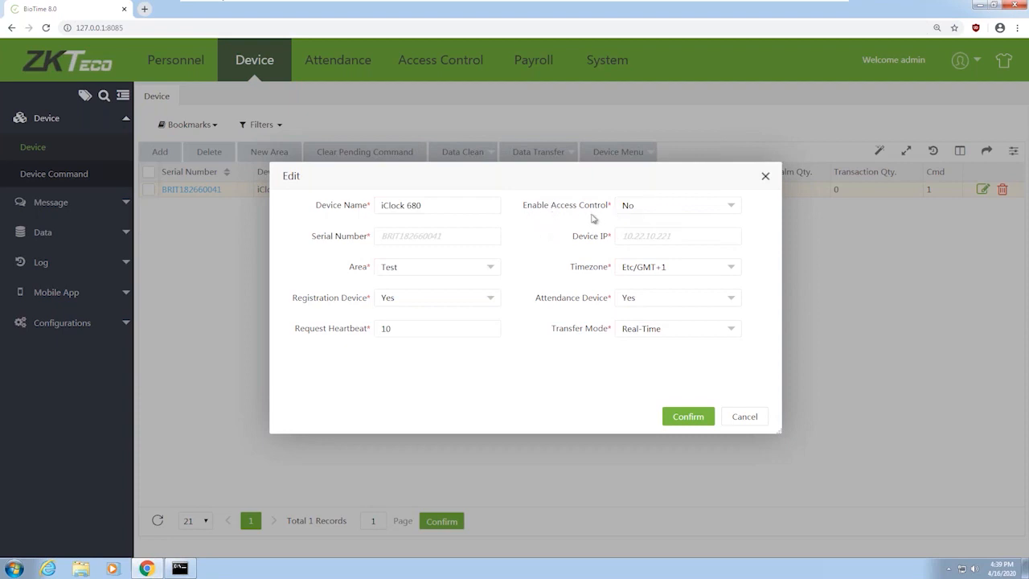
# Set Enable Access Control to Yes on the iClock 680 and confirm the device edit
pyautogui.click(666, 210)
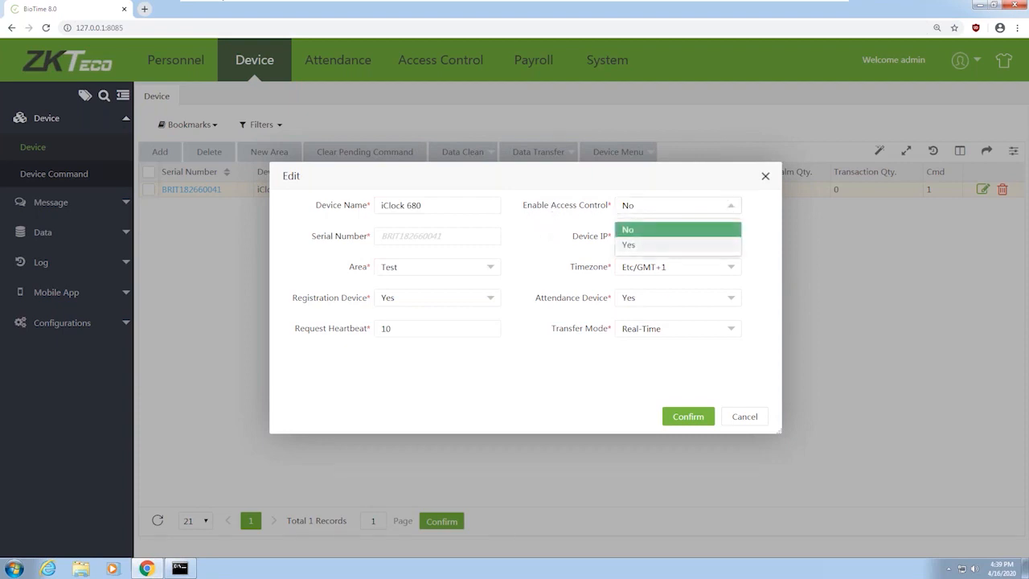
pyautogui.click(639, 245)
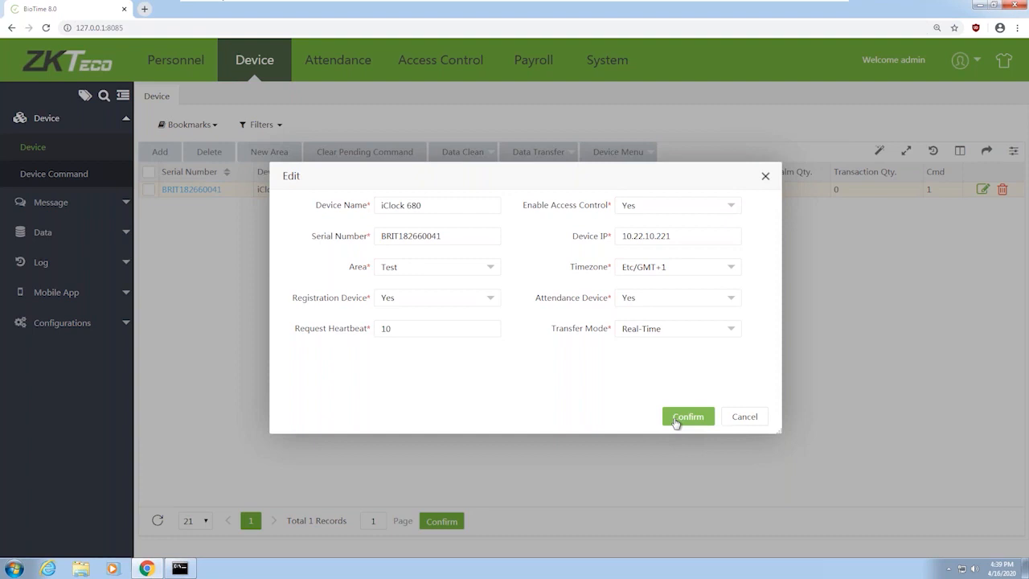
pyautogui.click(676, 420)
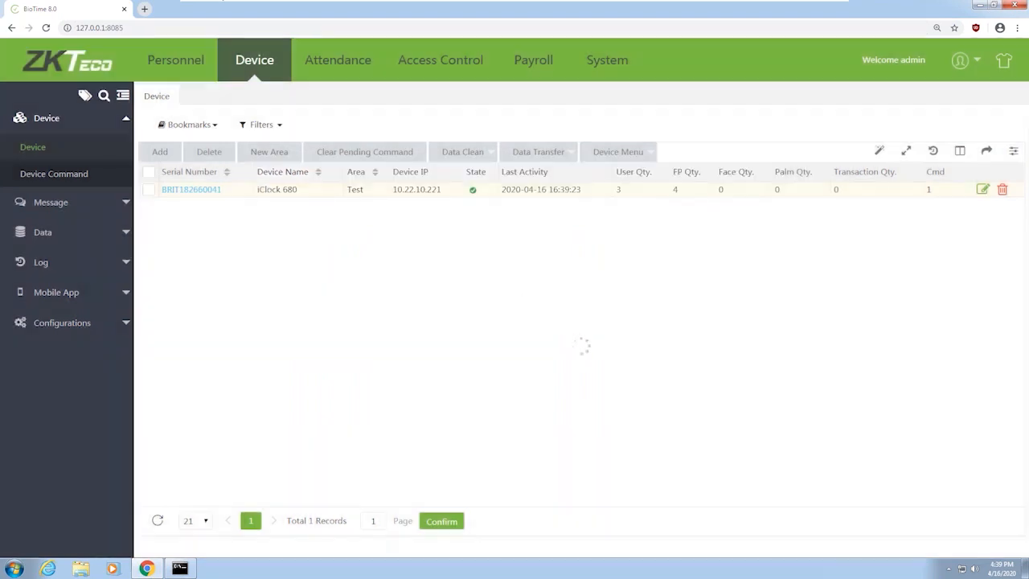
pyautogui.click(122, 203)
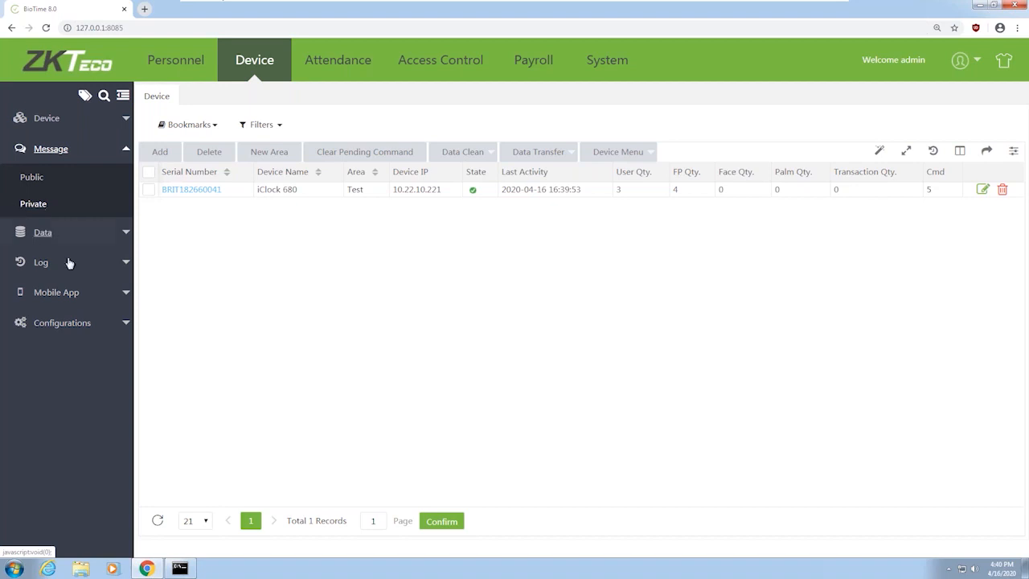
# Expand the Data and Mobile App sidebar sections, dismissing the stray browser link menu
pyautogui.click(115, 239)
pyautogui.rightClick(115, 240)
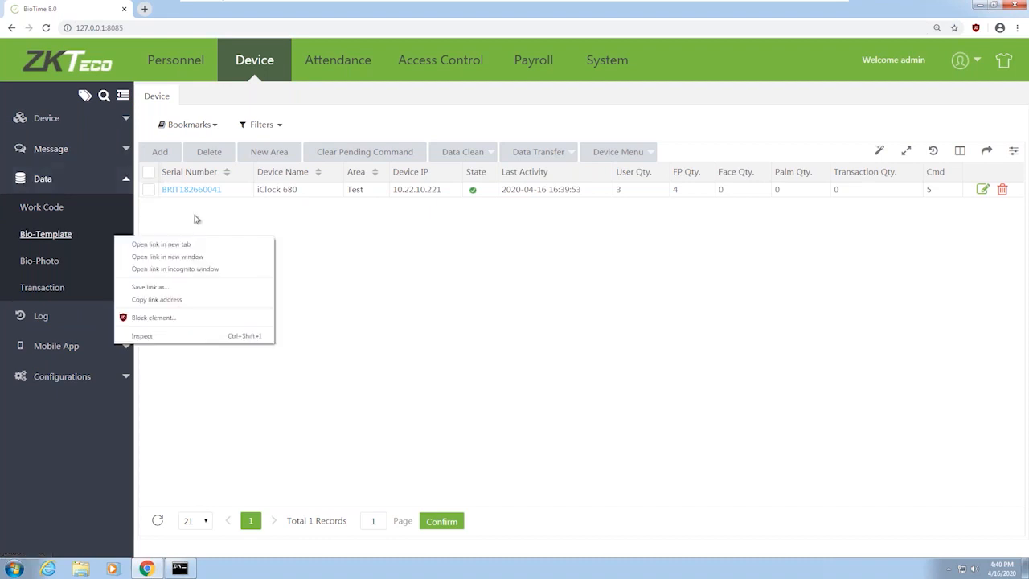
pyautogui.press('Escape')
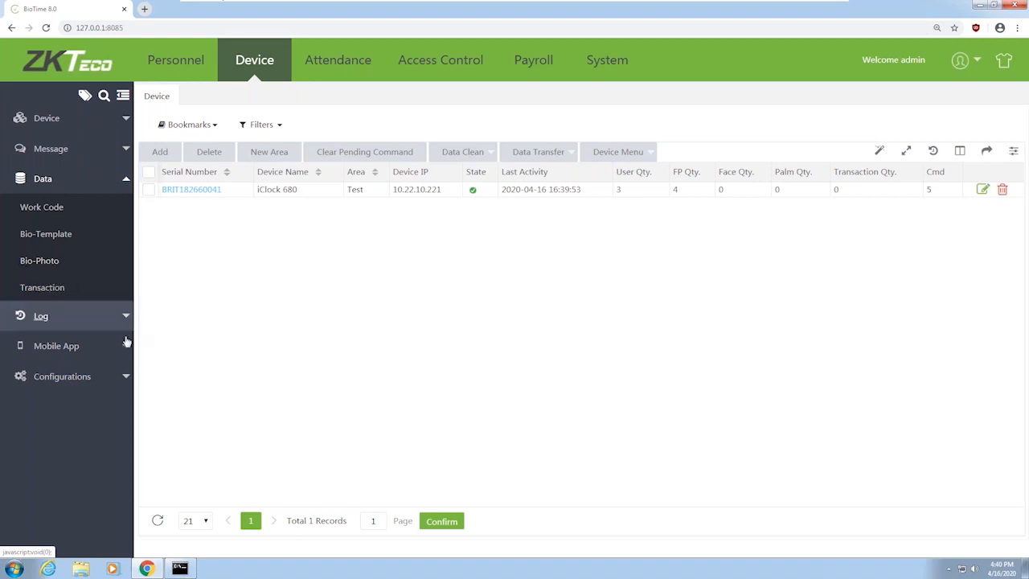
pyautogui.click(56, 346)
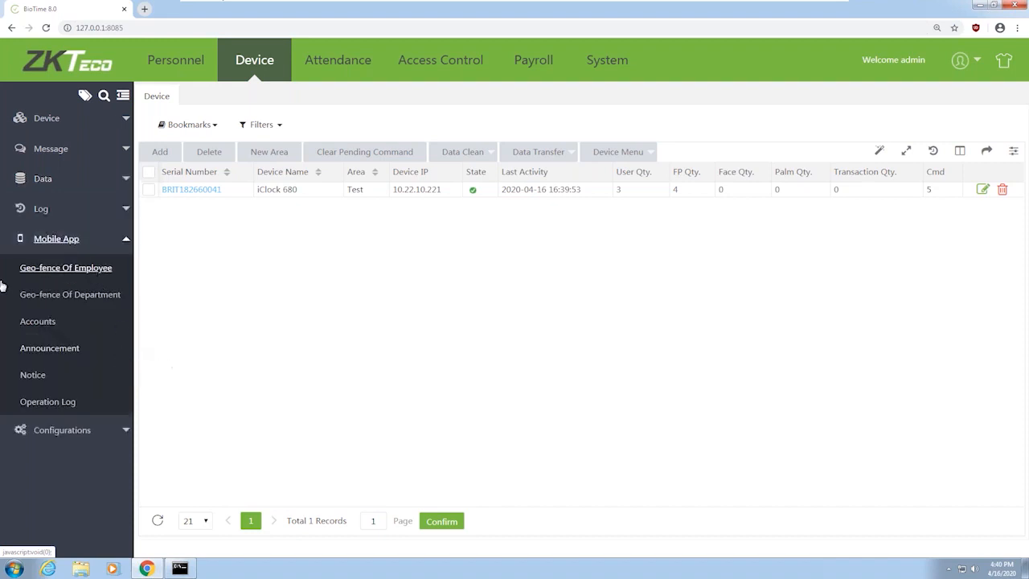
# Open Geo-fence Of Employee and preview its Add form, closing it without saving
pyautogui.click(61, 272)
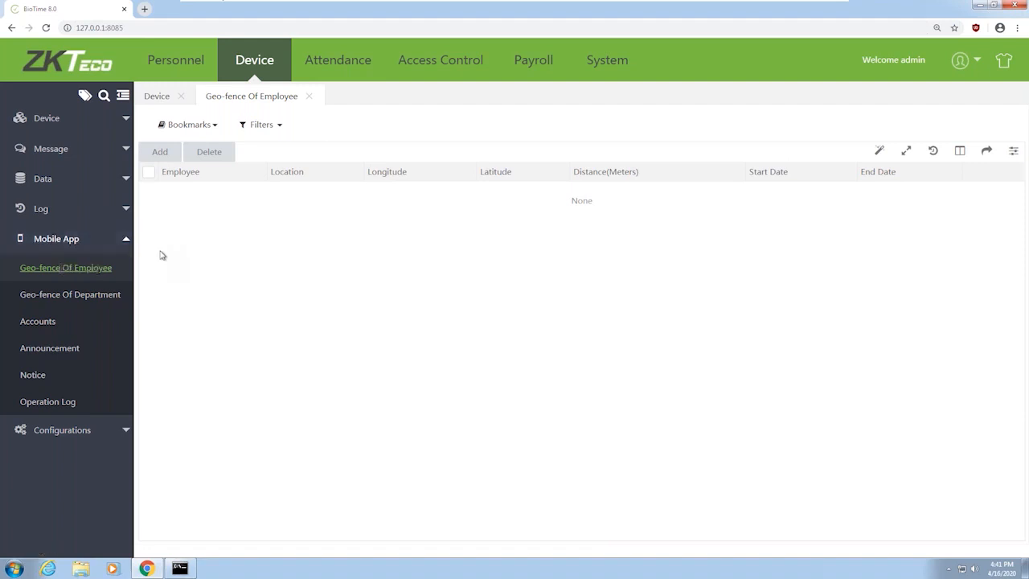
pyautogui.click(161, 152)
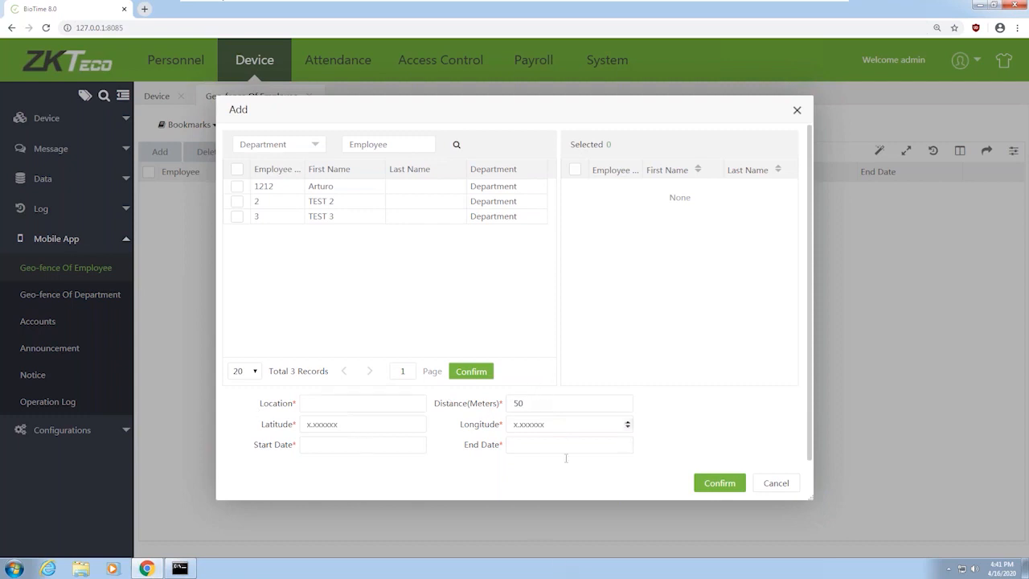
pyautogui.click(776, 484)
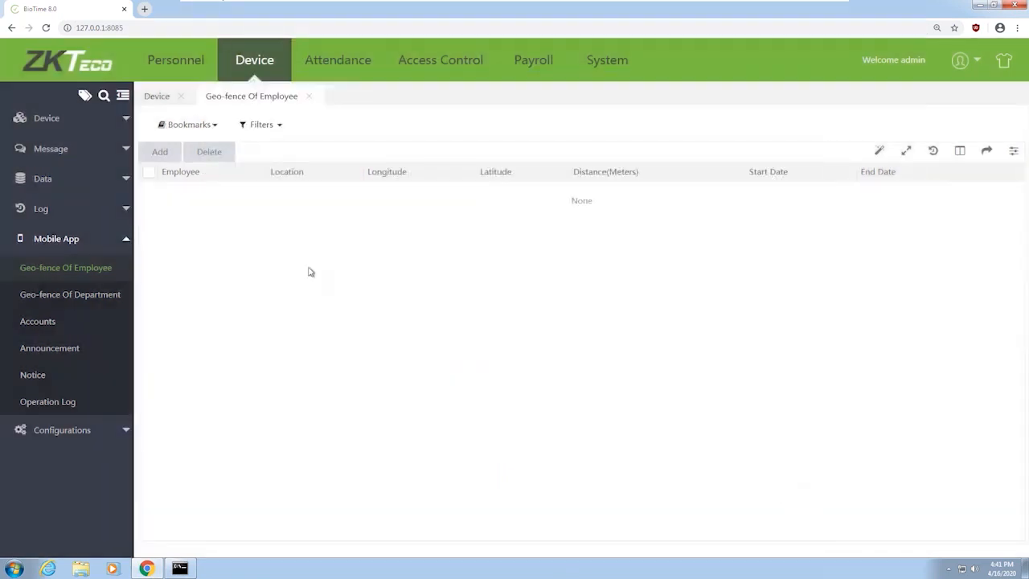
# Open Configurations > Configuration and close the Device and Geo-fence Of Employee tabs
pyautogui.click(122, 431)
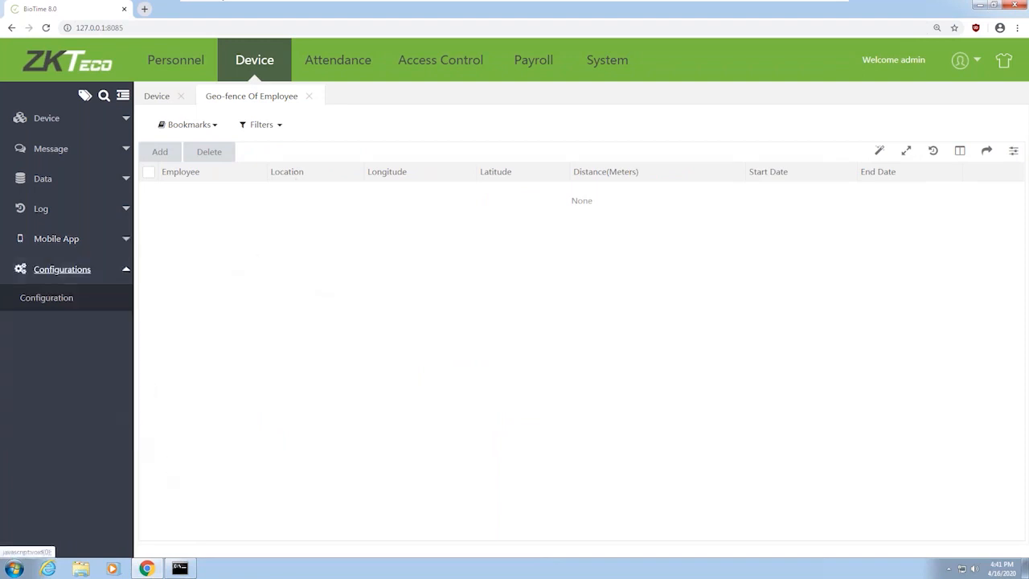
pyautogui.click(81, 298)
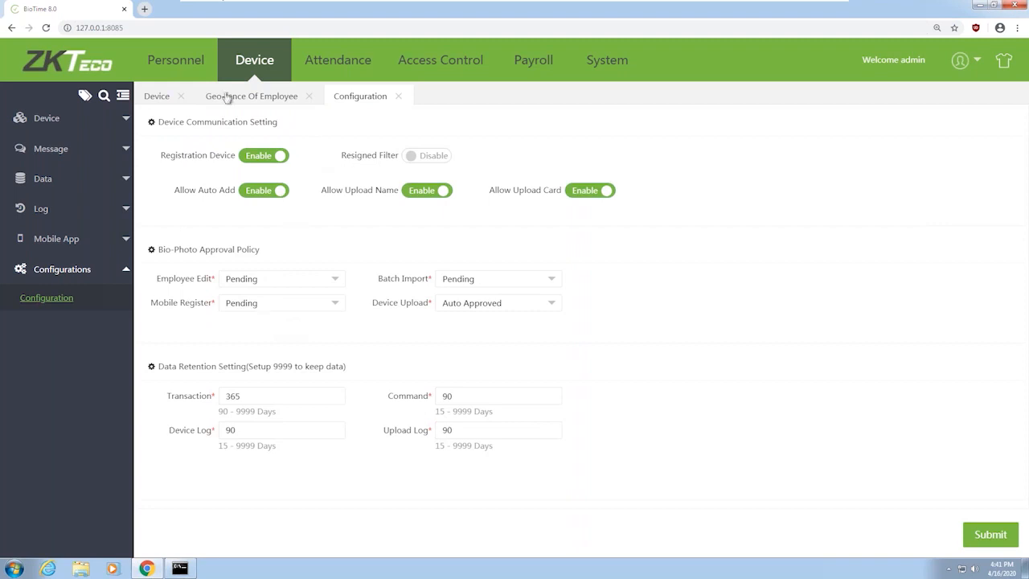
pyautogui.click(182, 96)
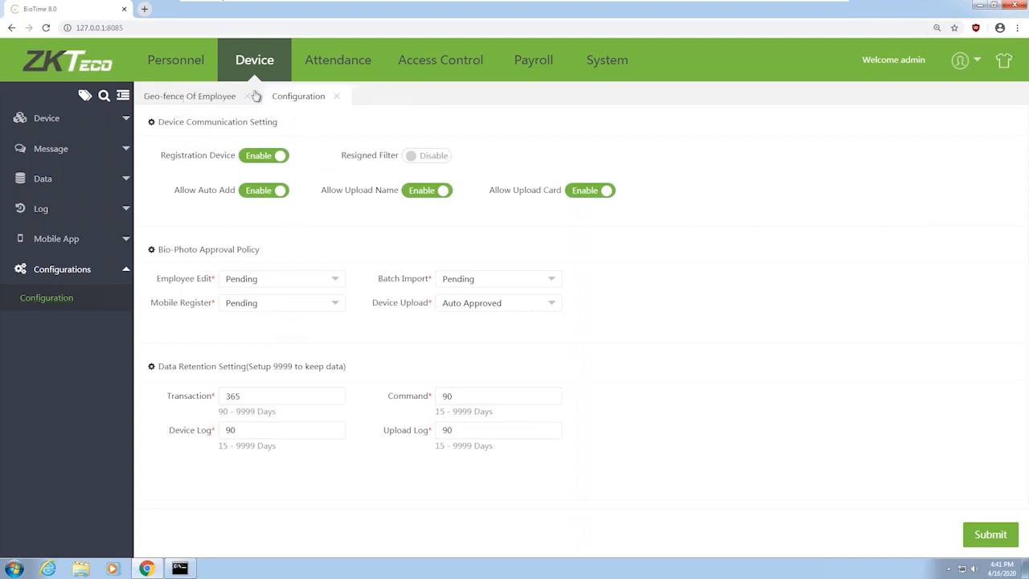
pyautogui.click(248, 96)
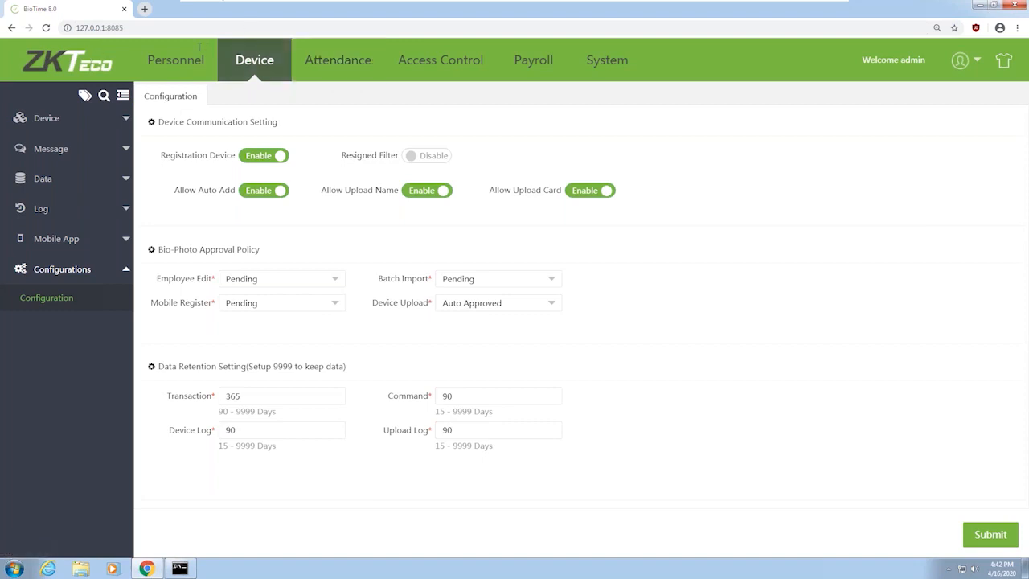
# In the Personnel Department list, rename department Tecnico to Technical and save it
pyautogui.click(192, 72)
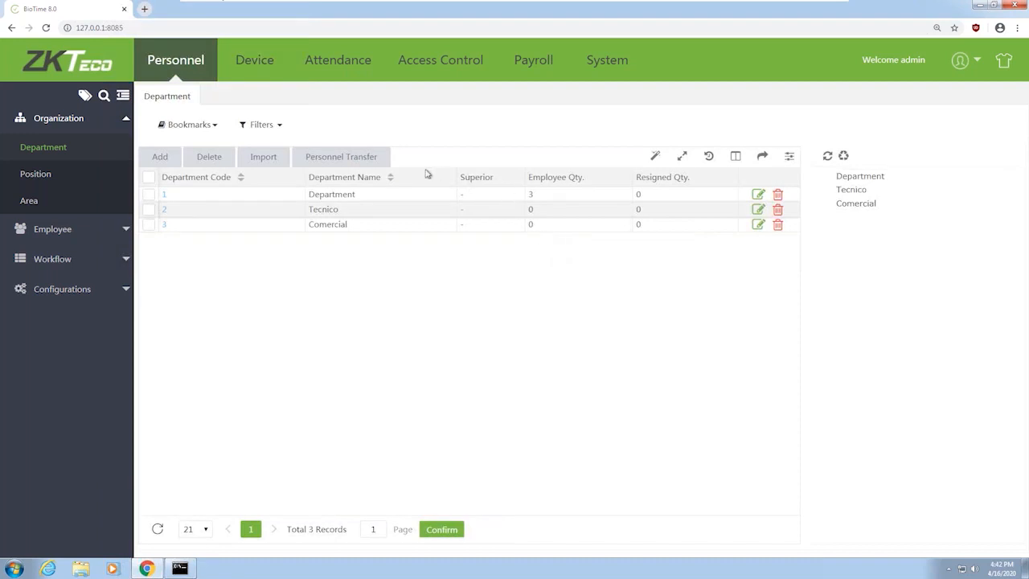
pyautogui.doubleClick(341, 206)
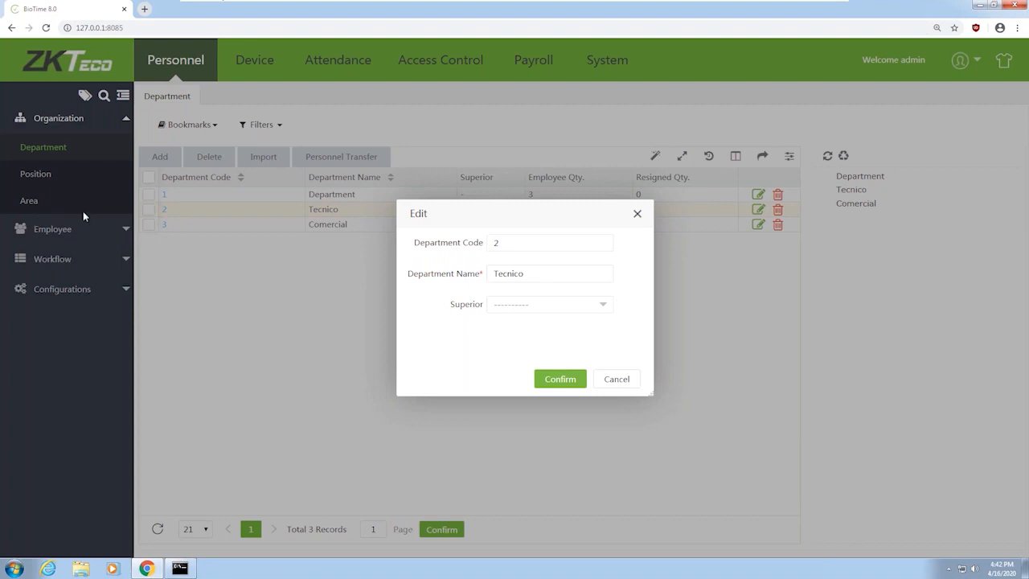
pyautogui.doubleClick(508, 274)
pyautogui.write('Technical')
pyautogui.click(567, 379)
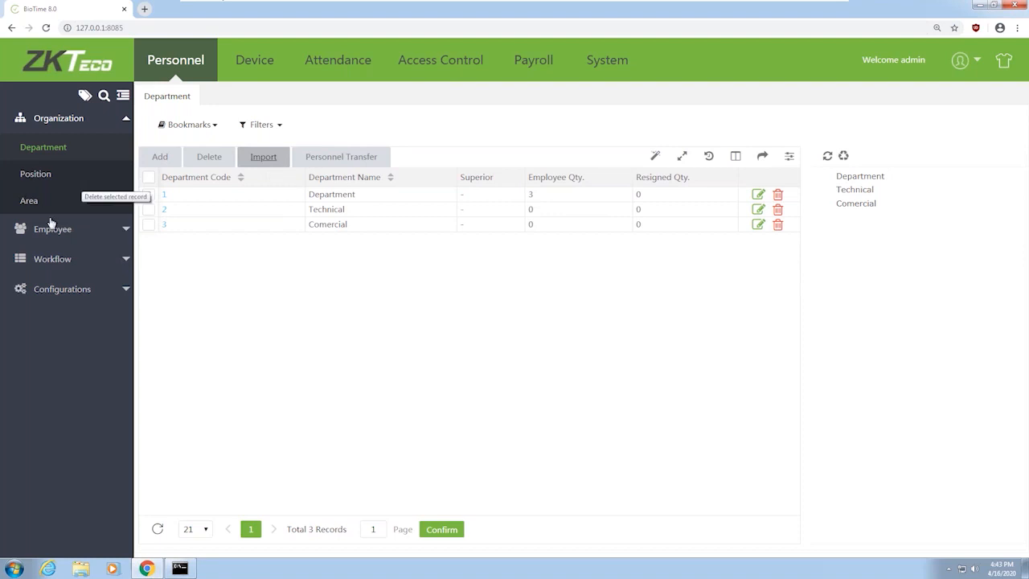
pyautogui.click(265, 158)
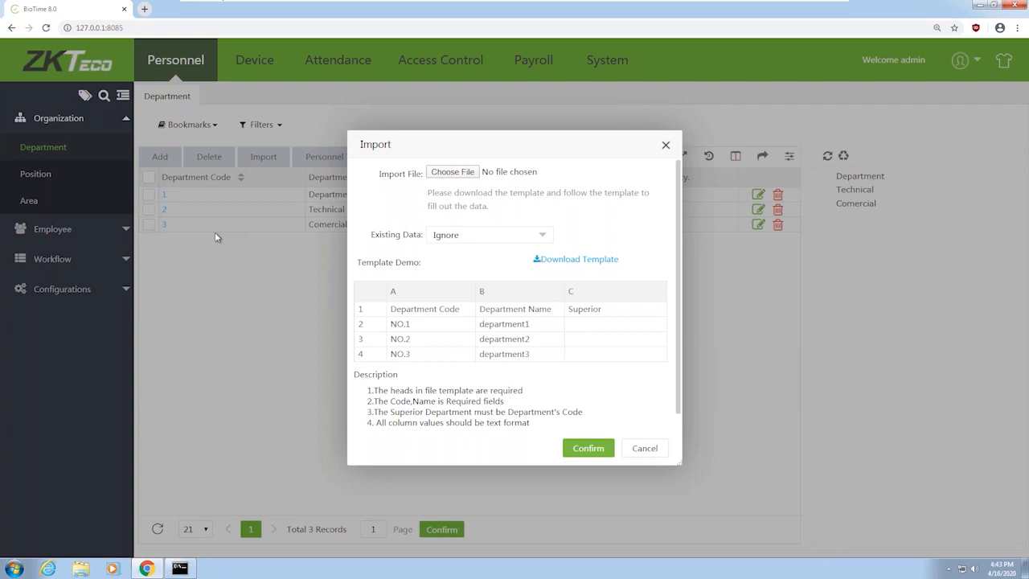
# Download the department import template from the Import dialog
pyautogui.click(587, 259)
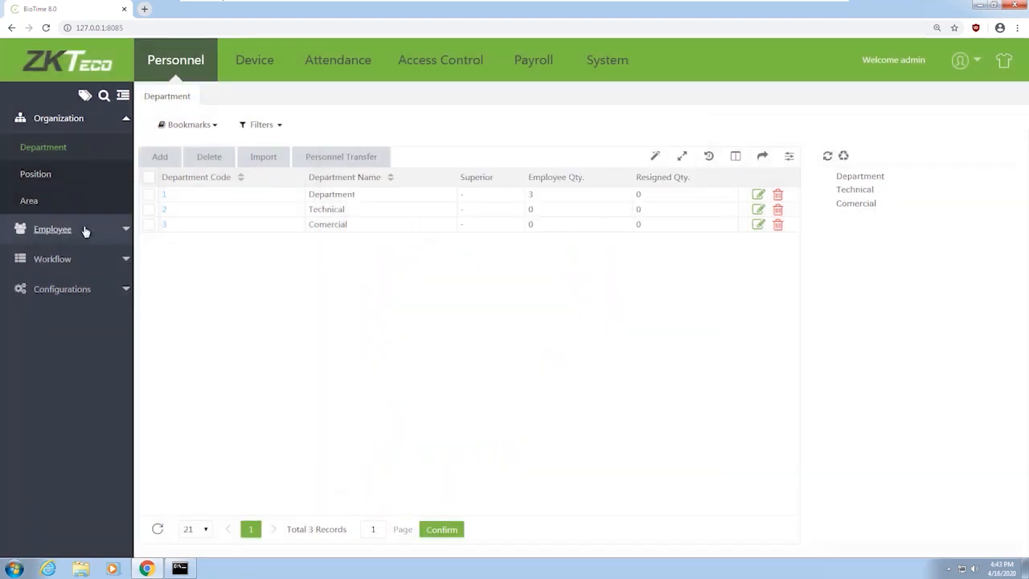
# Browse the Position and Area lists, then start a new employee from the Employee list
pyautogui.click(31, 175)
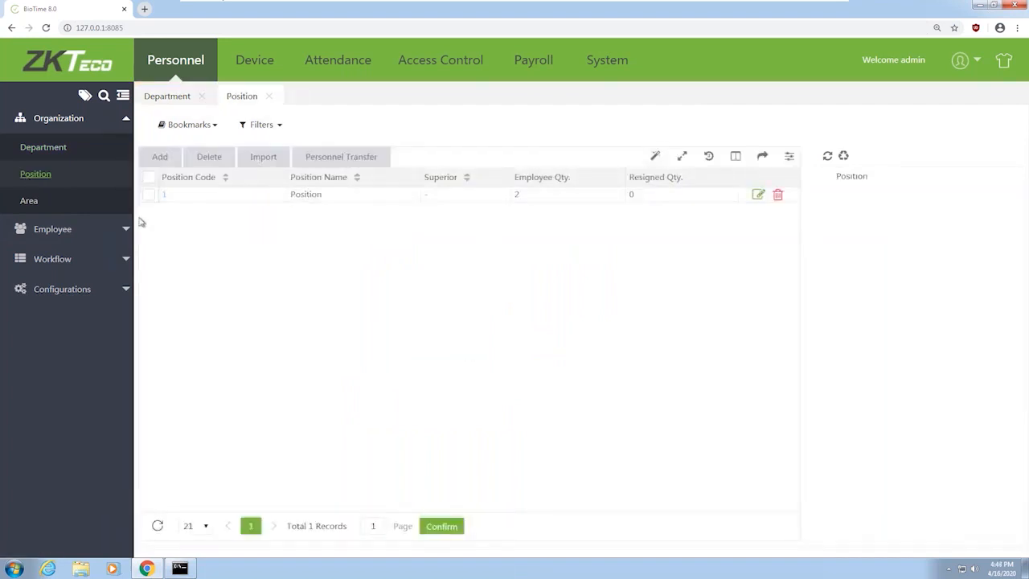
pyautogui.click(29, 202)
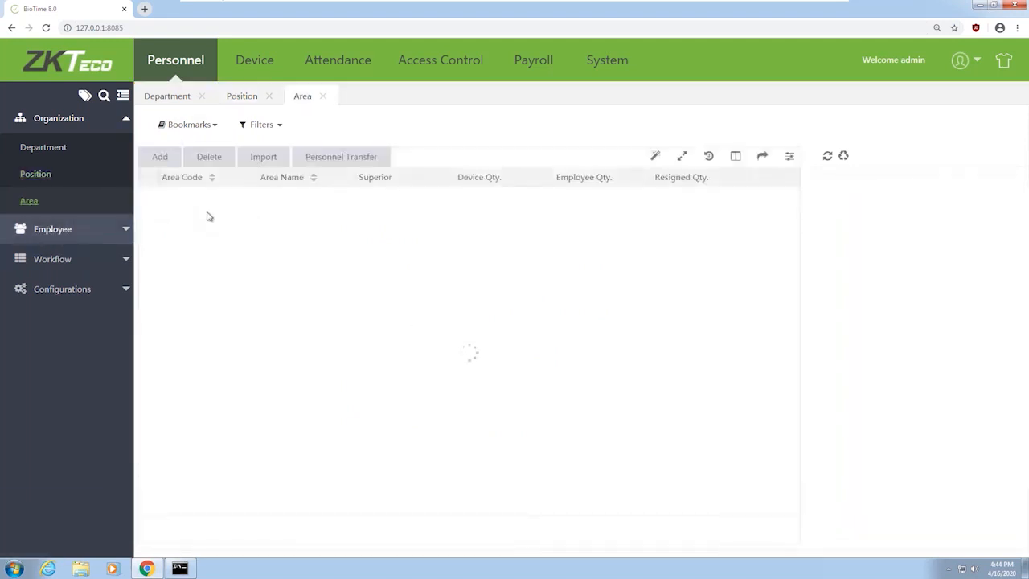
pyautogui.click(55, 230)
pyautogui.click(50, 180)
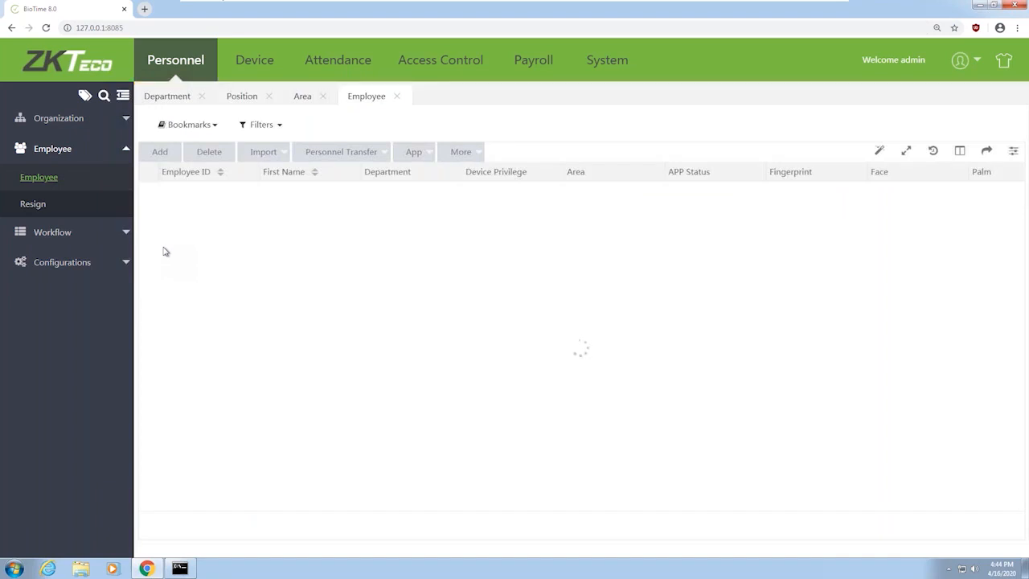
pyautogui.click(168, 152)
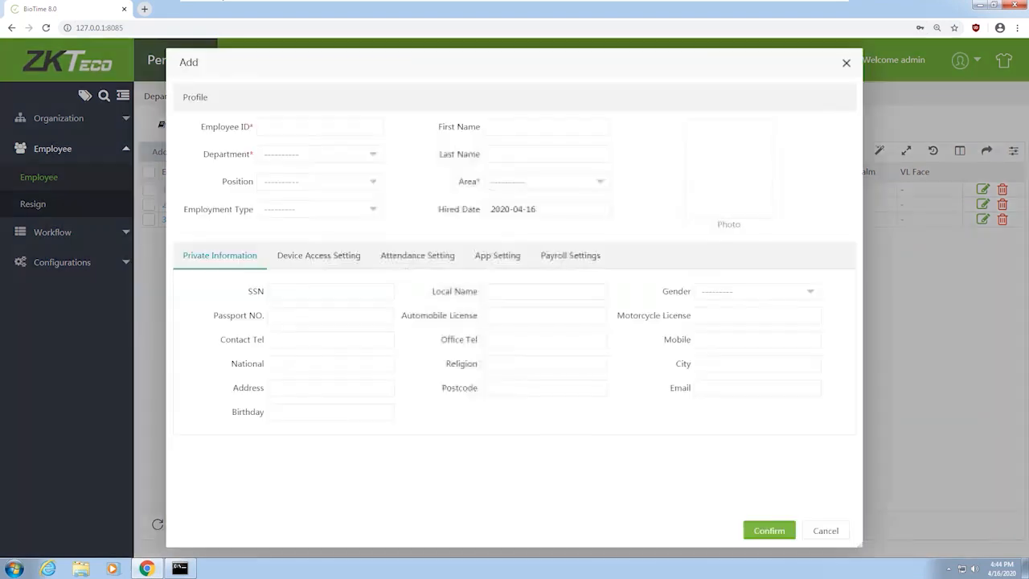
# Enter Employee ID 4 and first name TEST 4, with department Technical and area Test
pyautogui.click(317, 123)
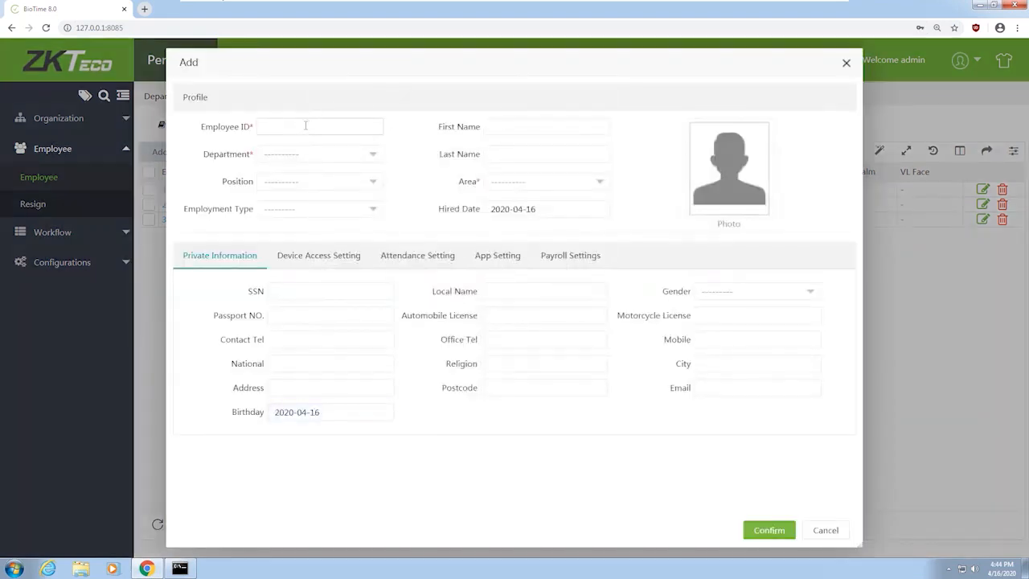
pyautogui.write('4')
pyautogui.click(506, 126)
pyautogui.write('TEST 4')
pyautogui.click(330, 156)
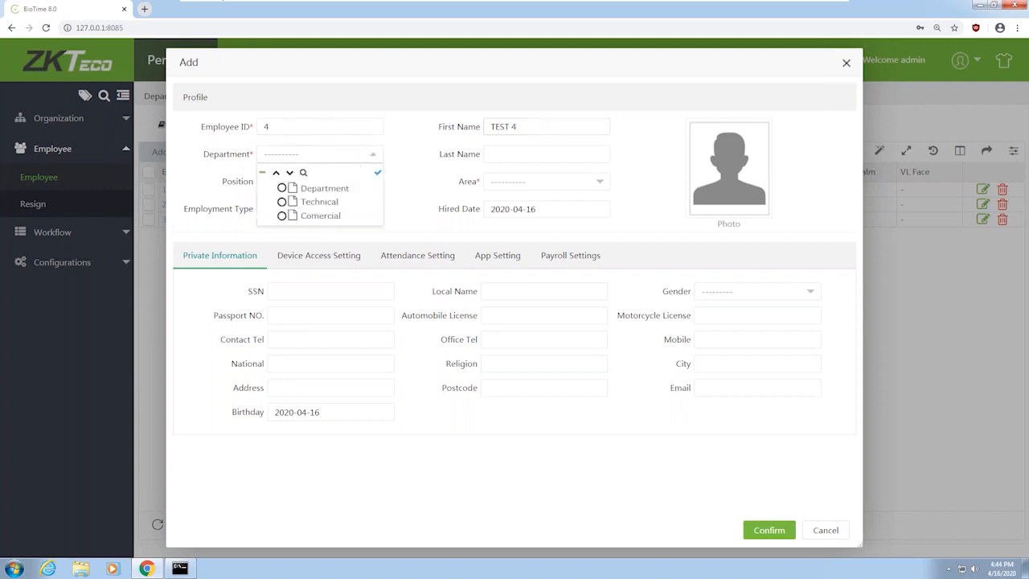
pyautogui.click(283, 202)
pyautogui.click(551, 186)
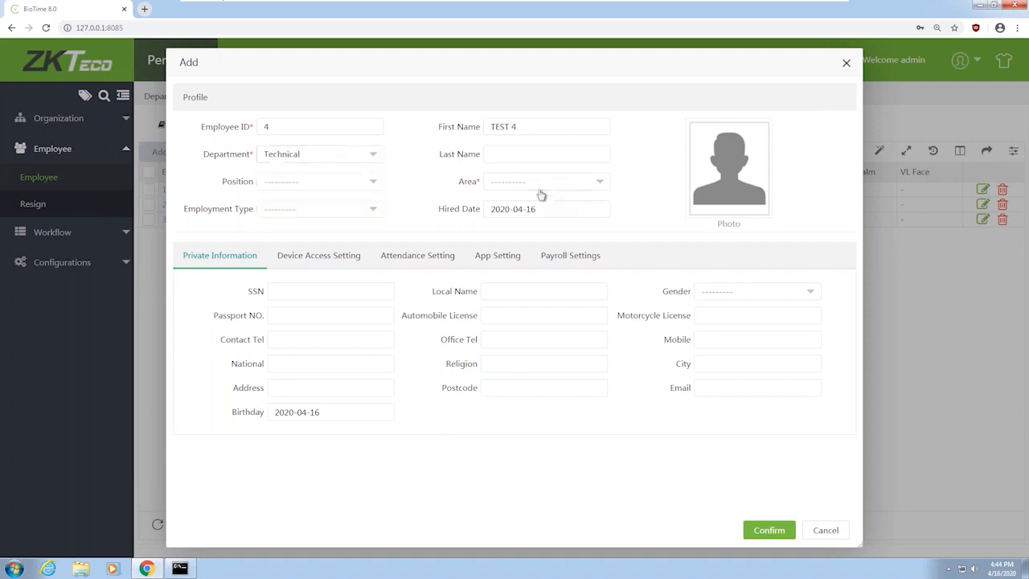
pyautogui.click(508, 229)
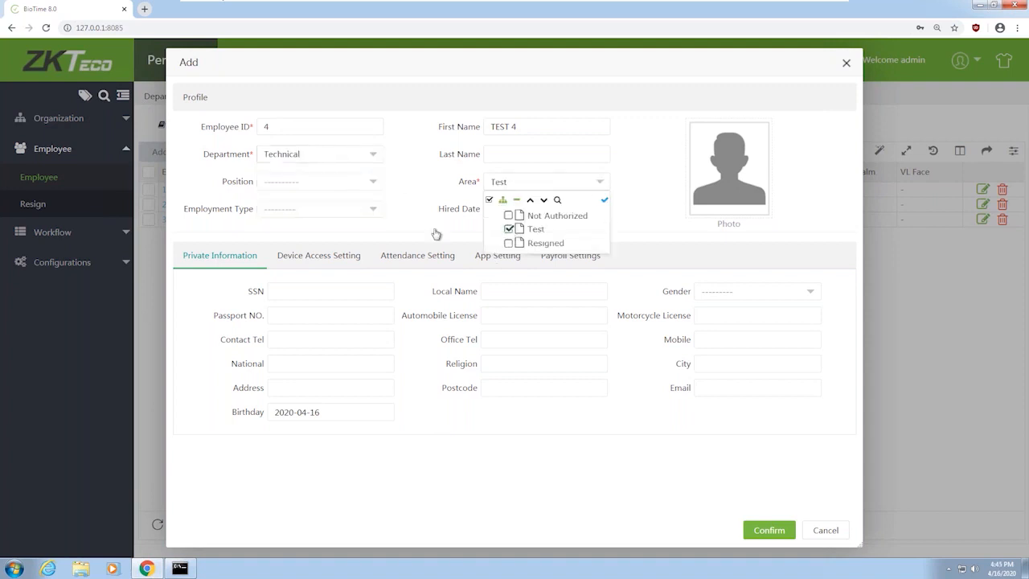
# Keep hire date 2020-04-16, leave employment type unset, and view the device access settings
pyautogui.click(414, 208)
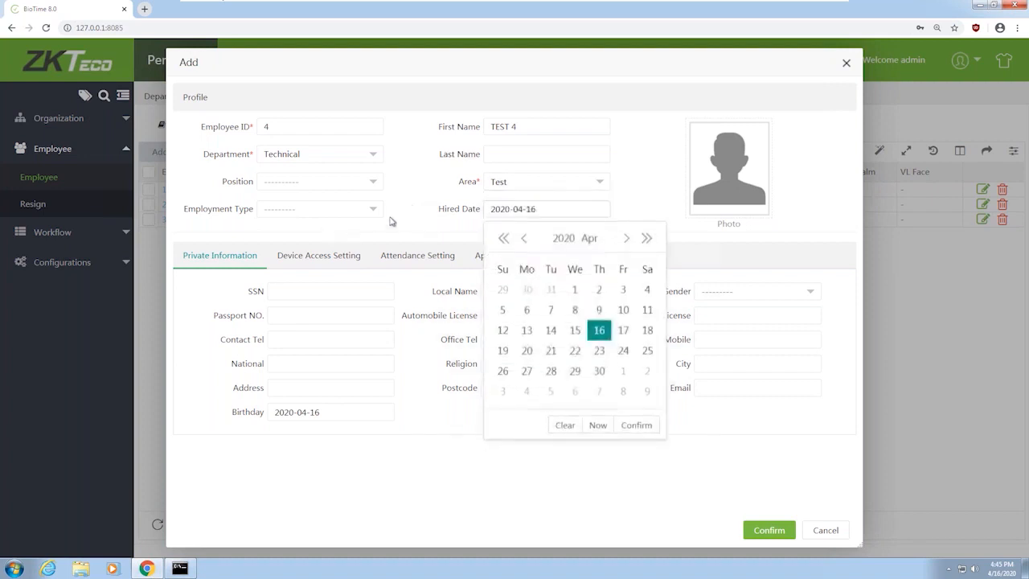
pyautogui.click(412, 173)
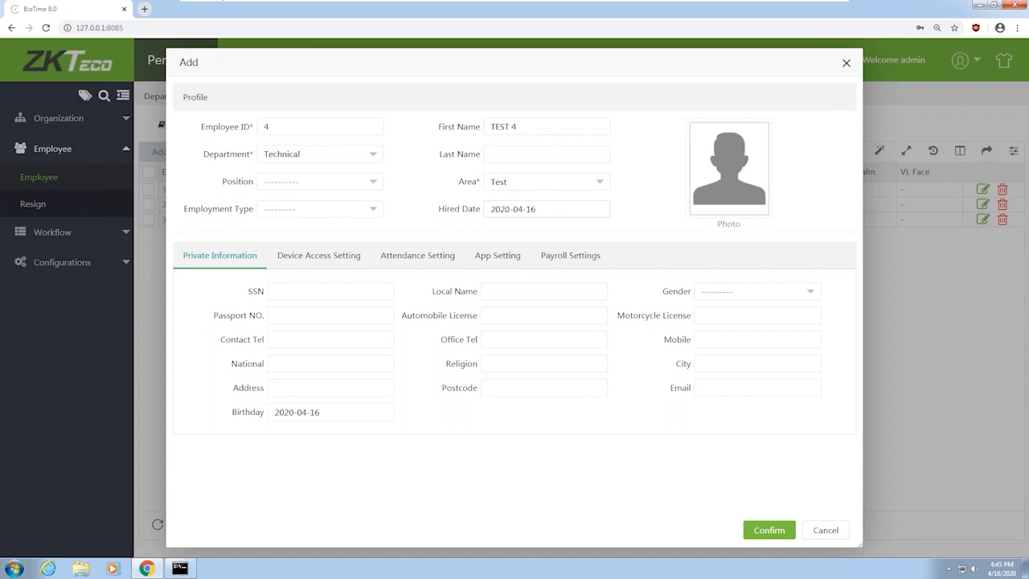
pyautogui.click(292, 217)
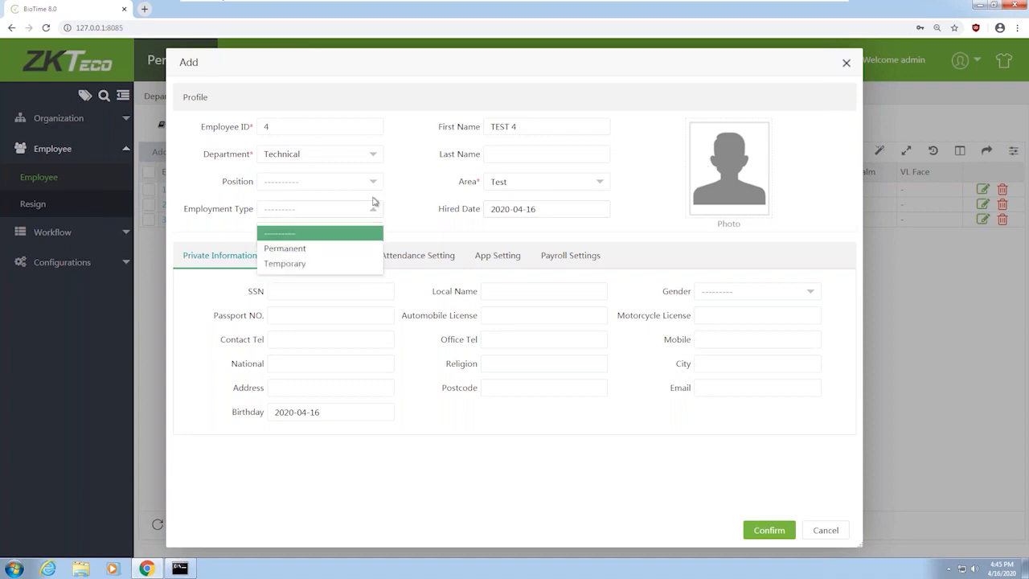
pyautogui.click(398, 231)
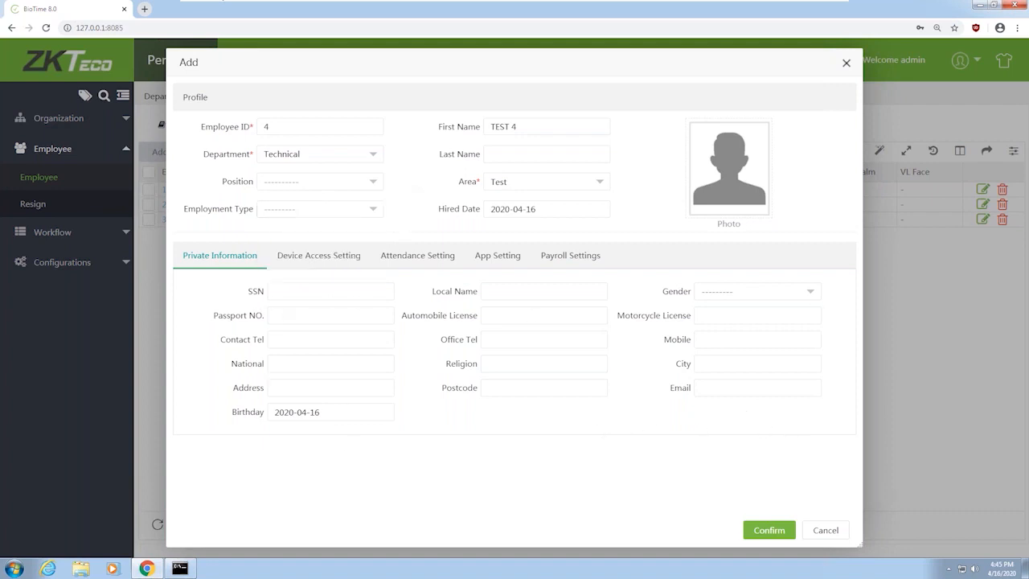
pyautogui.click(341, 257)
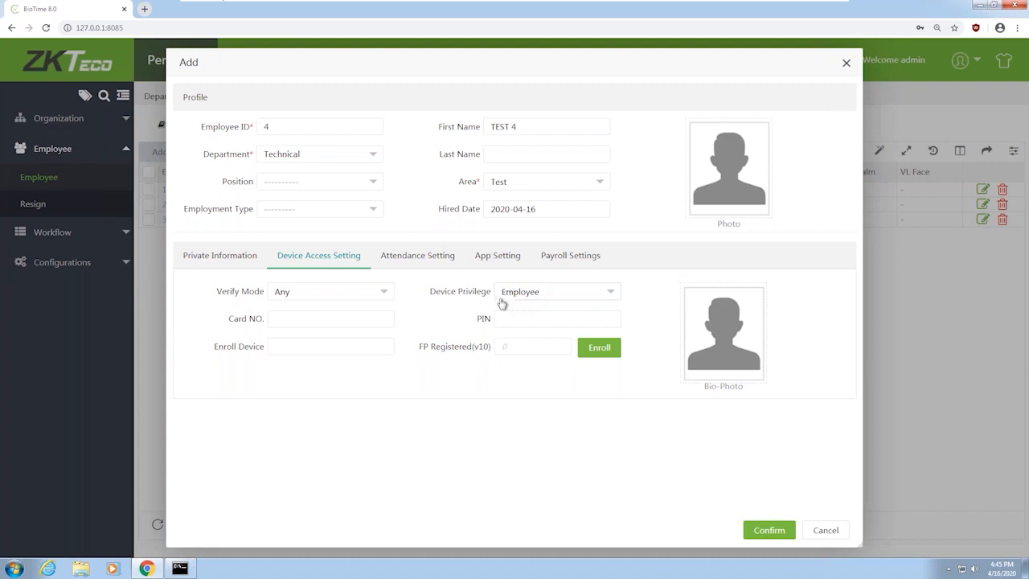
pyautogui.click(557, 291)
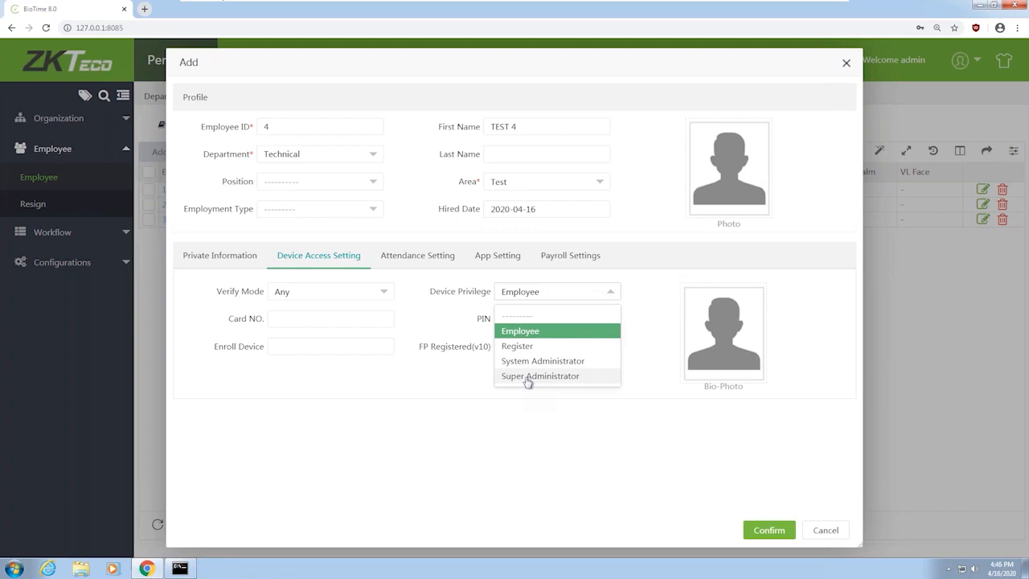
pyautogui.click(554, 331)
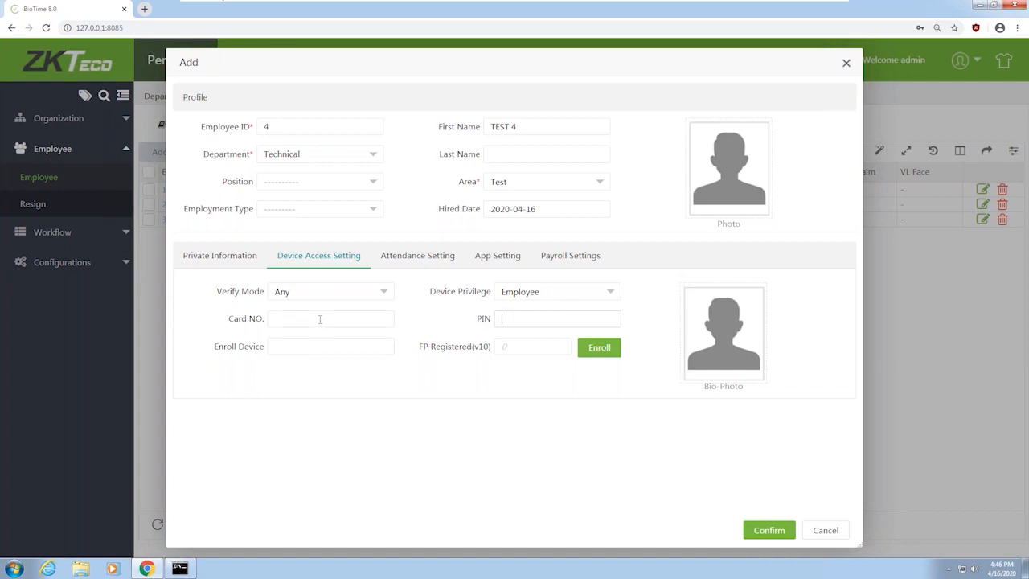
pyautogui.click(608, 353)
pyautogui.click(430, 270)
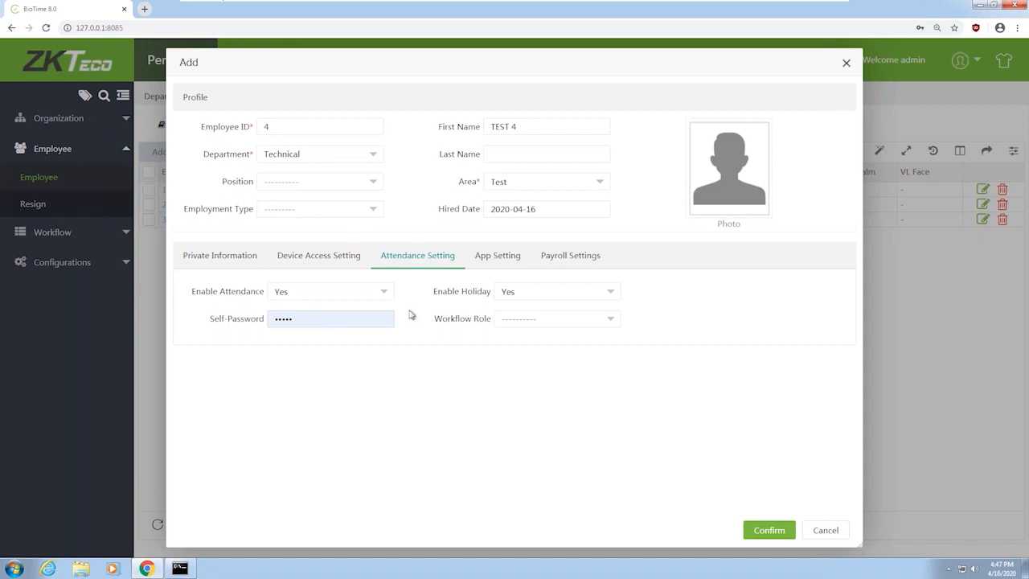
# Give TEST 4 a new self-service password, review App and Payroll settings, and save
pyautogui.click(294, 325)
pyautogui.doubleClick(285, 322)
pyautogui.write('1234')
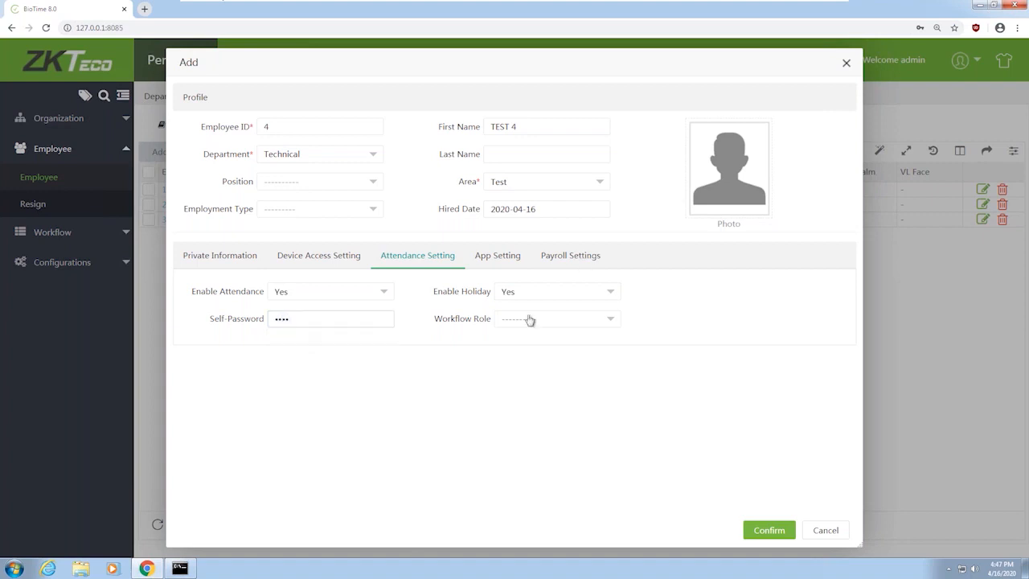
pyautogui.click(498, 265)
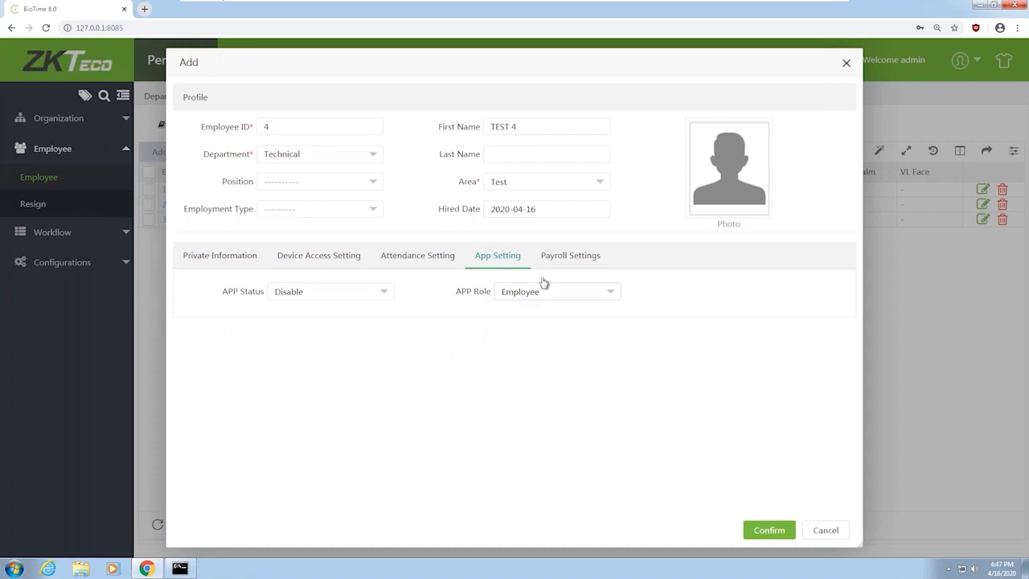
pyautogui.click(570, 254)
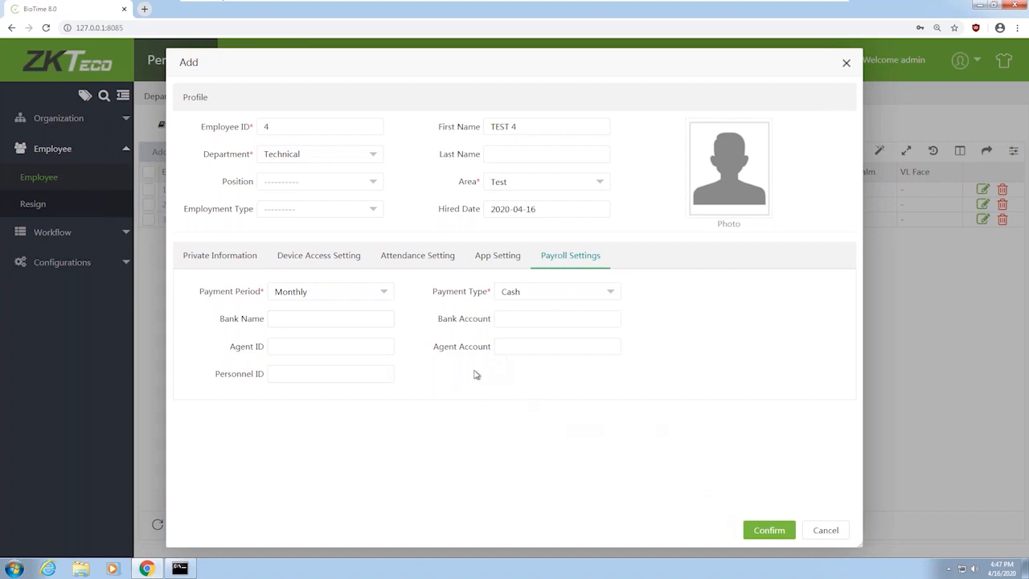
pyautogui.click(760, 531)
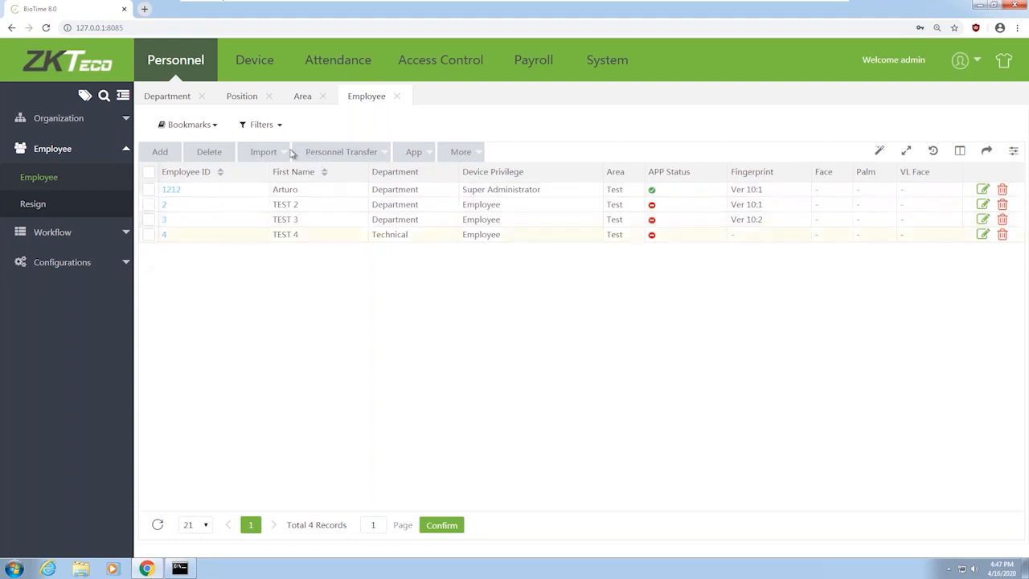
# Area-transfer employee TEST 4 from Test to the Resigned area
pyautogui.click(241, 238)
pyautogui.click(346, 154)
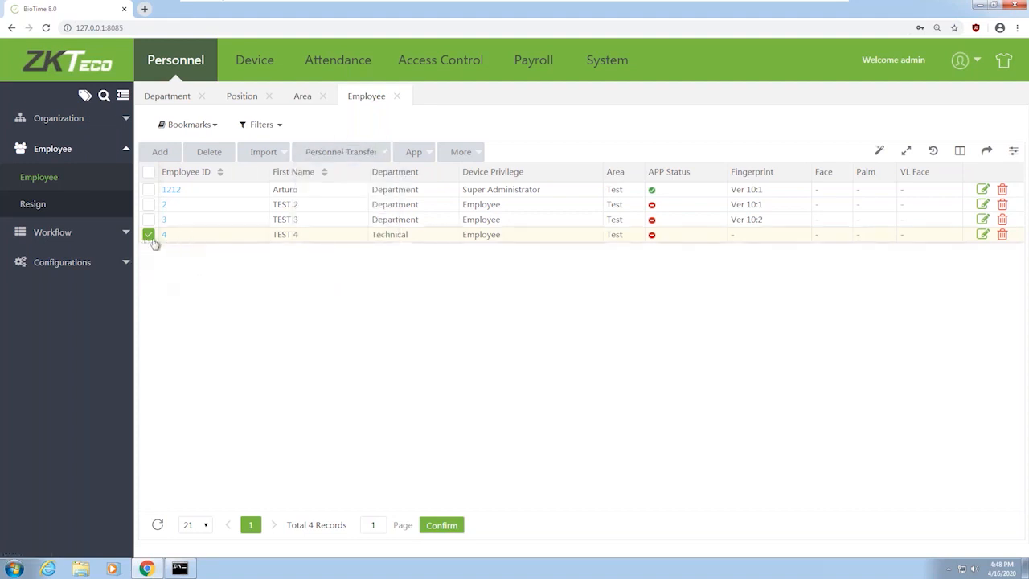
pyautogui.click(387, 157)
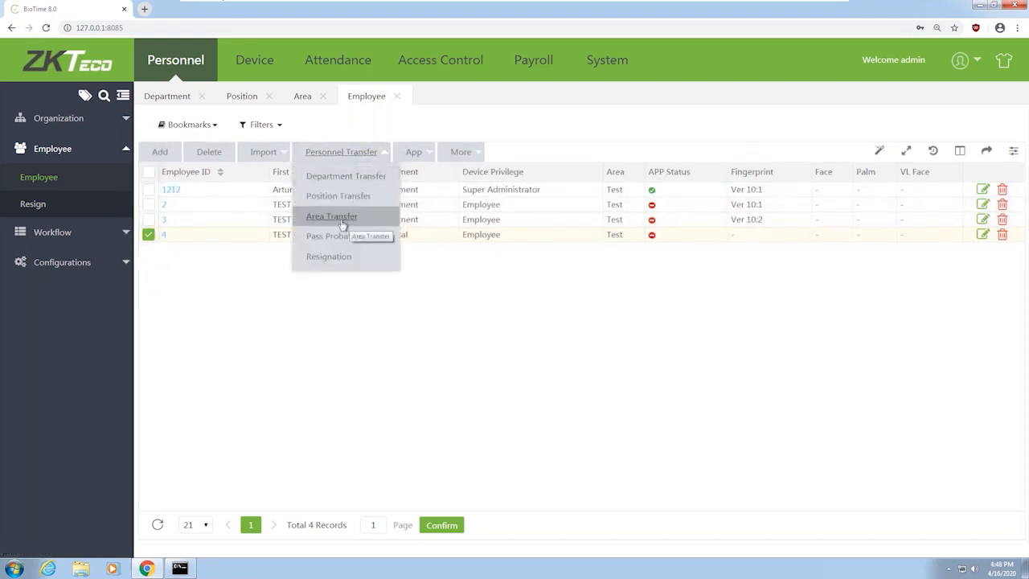
pyautogui.click(351, 218)
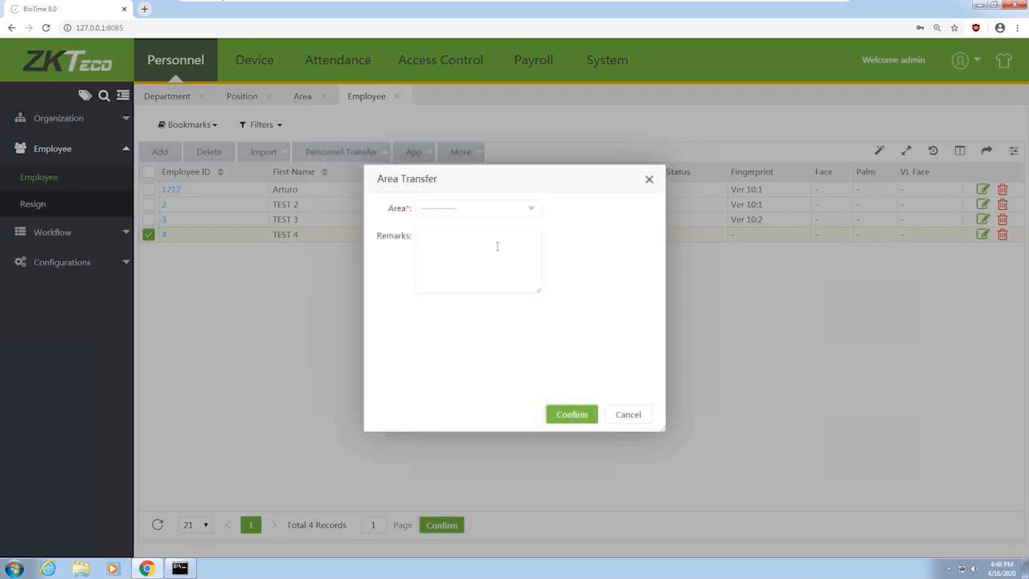
pyautogui.click(503, 211)
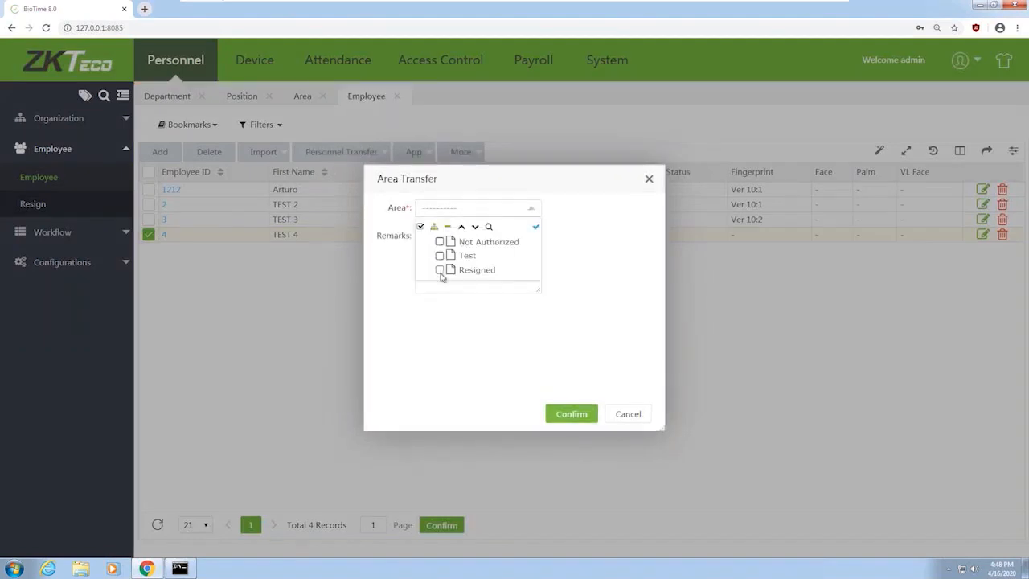
pyautogui.click(440, 270)
pyautogui.click(571, 413)
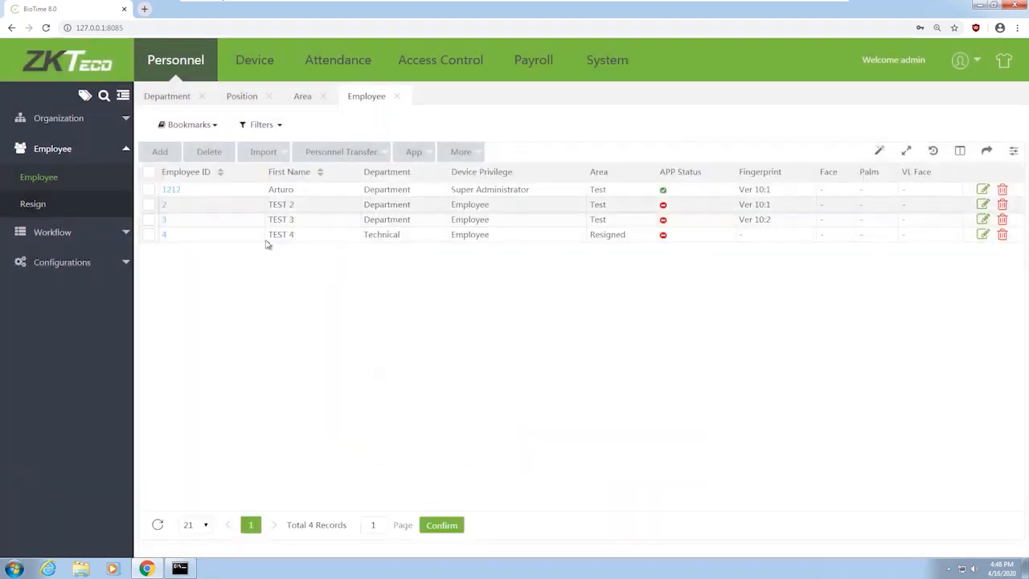
pyautogui.click(149, 235)
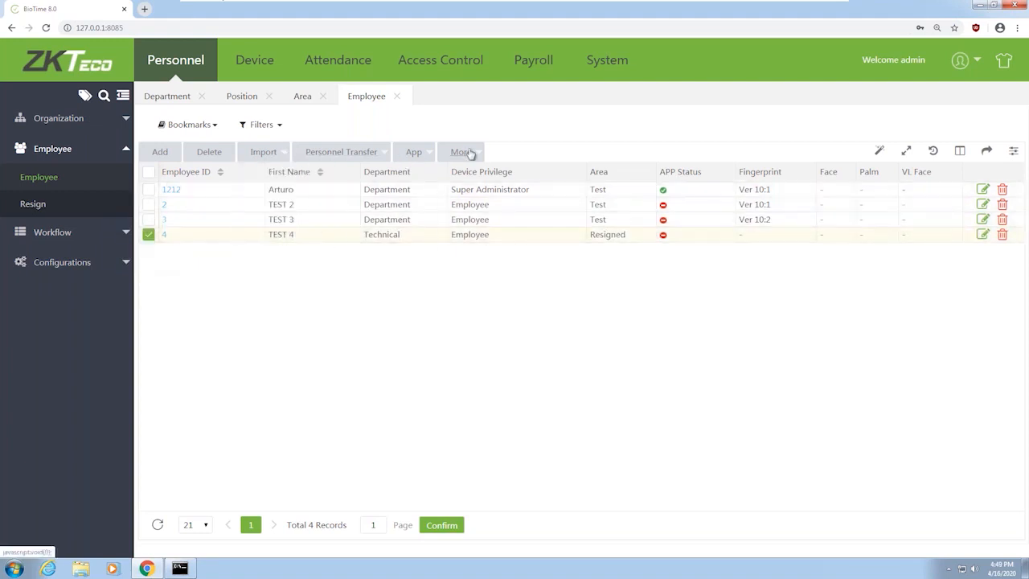
# Resign TEST 4 from Technical as Quit on 2020-04-16, then check the Resign list
pyautogui.moveTo(476, 155)
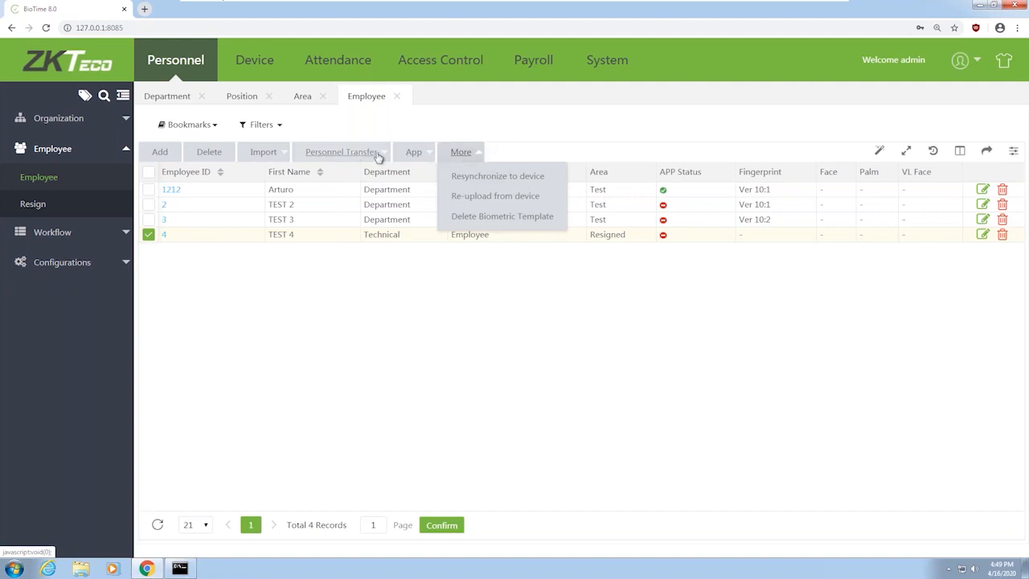
pyautogui.moveTo(376, 153)
pyautogui.click(338, 259)
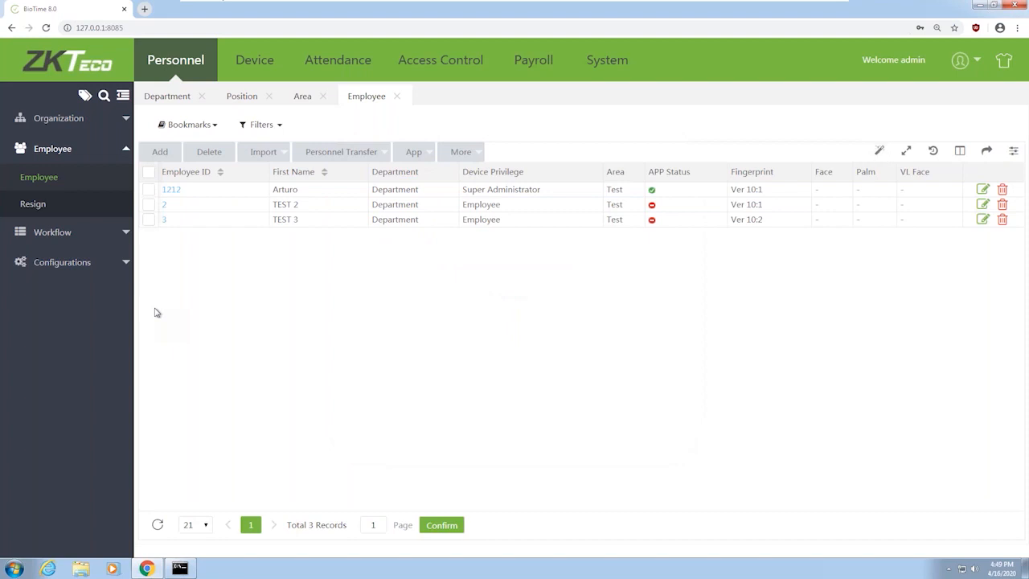
pyautogui.click(40, 208)
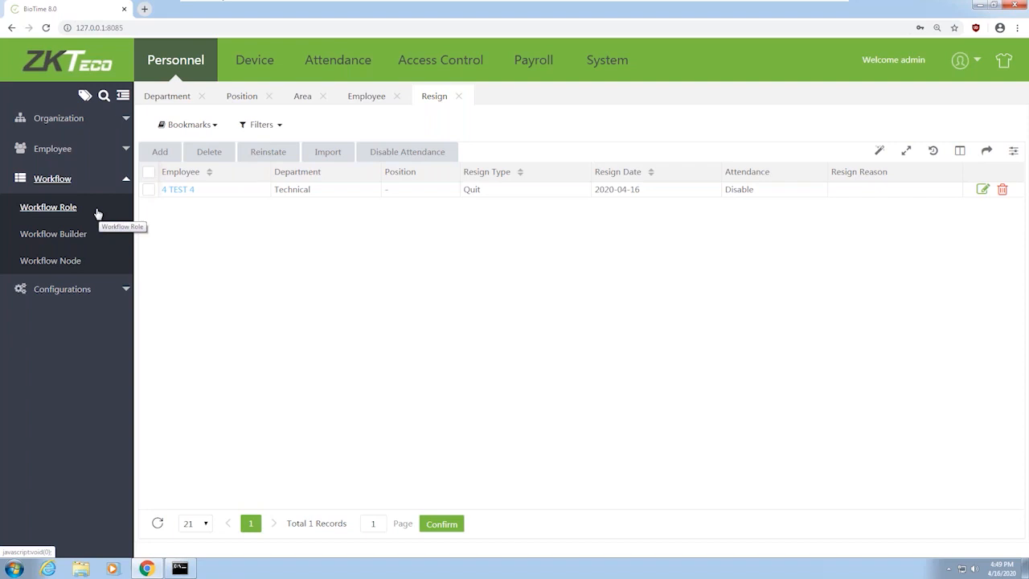
# Review the Manager and CEO workflow roles, then view the Manual Punch Approvals workflow in Workflow Builder
pyautogui.click(51, 214)
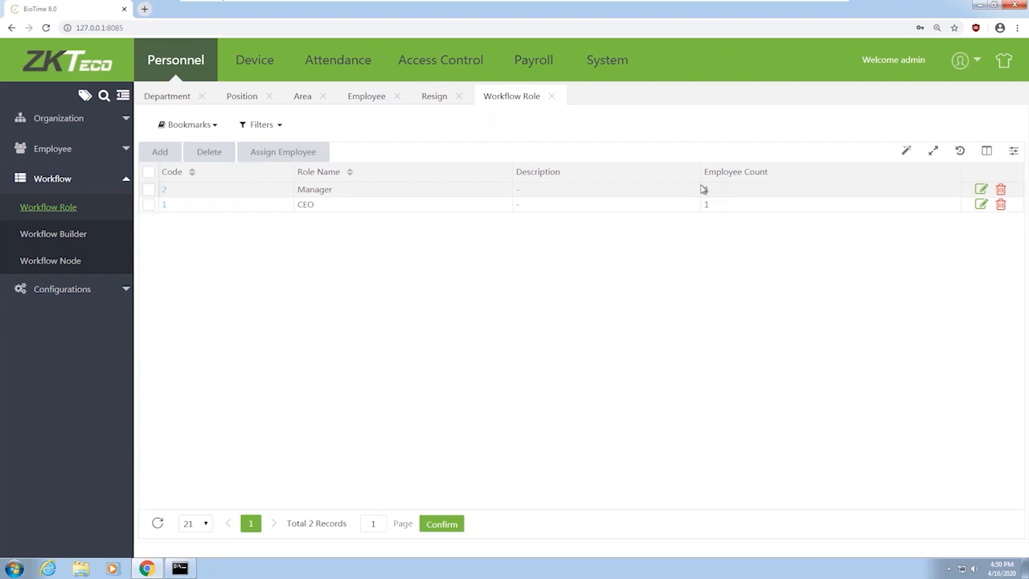
pyautogui.click(56, 237)
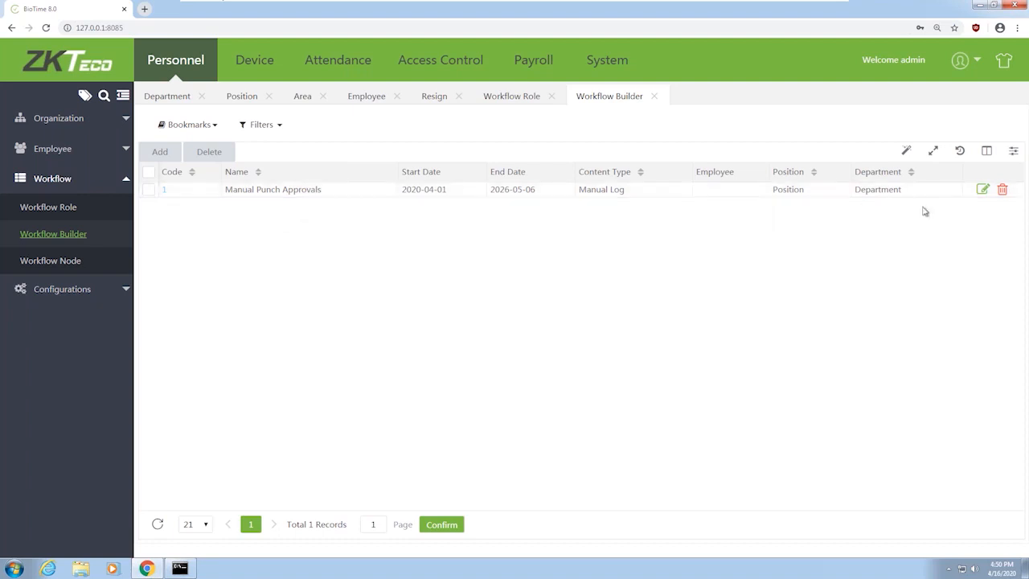
# Inspect Manual Punch Approvals' Manager and CEO approval steps, confirm, and go to the Workflow Node list
pyautogui.click(984, 192)
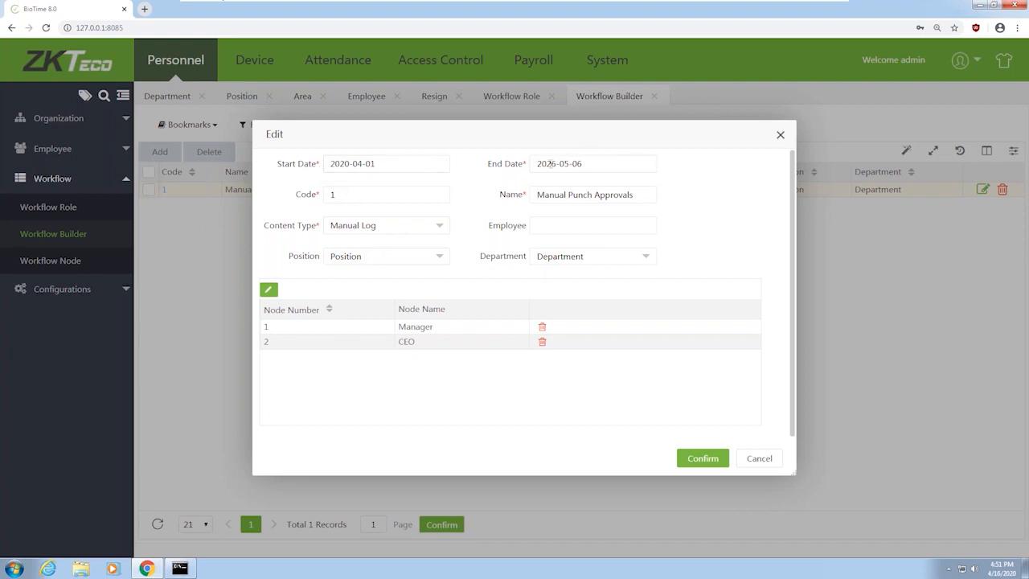
pyautogui.click(325, 327)
pyautogui.click(703, 458)
pyautogui.click(50, 260)
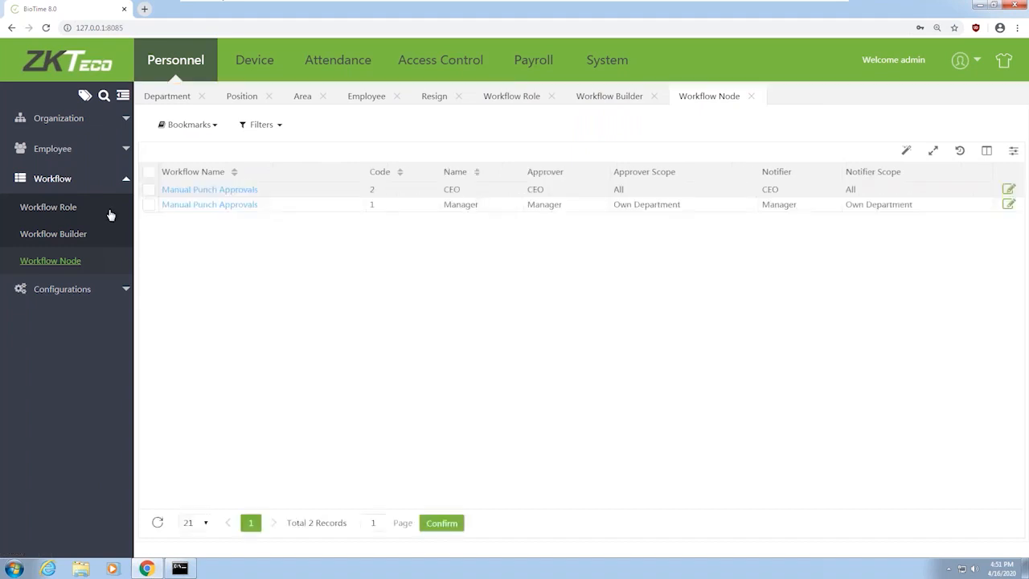
# Open node 1 (Manager, Own Department) of Manual Punch Approvals in the Edit dialog
pyautogui.click(246, 207)
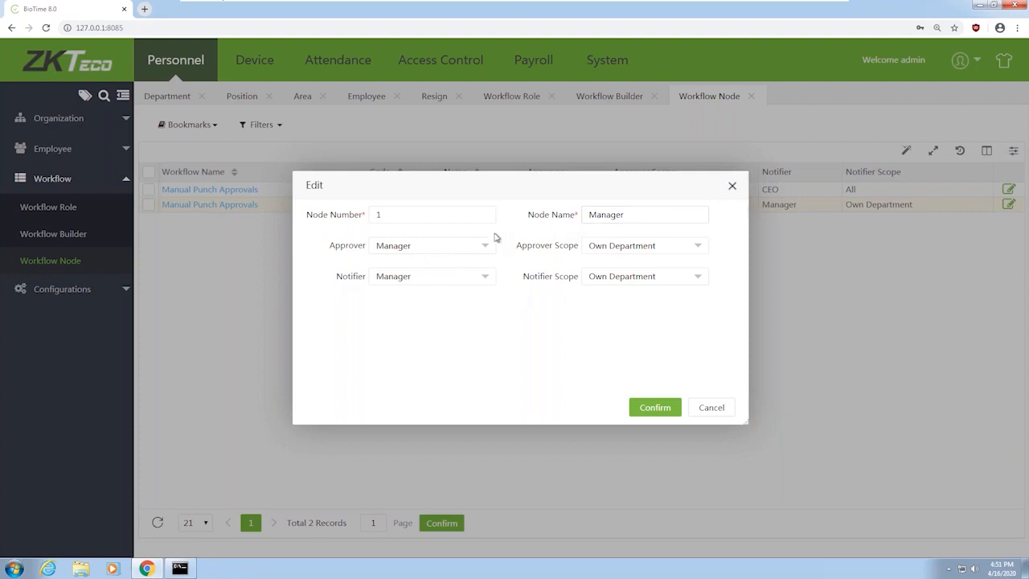
# Close the Manager node unchanged, inspect the CEO node, and expand the Configurations options
pyautogui.click(712, 408)
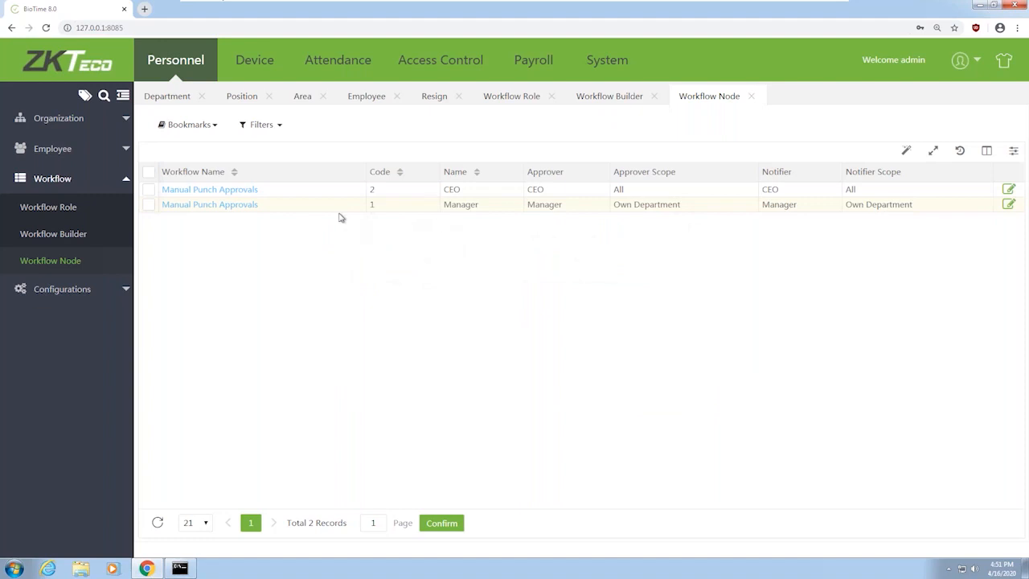
pyautogui.click(233, 193)
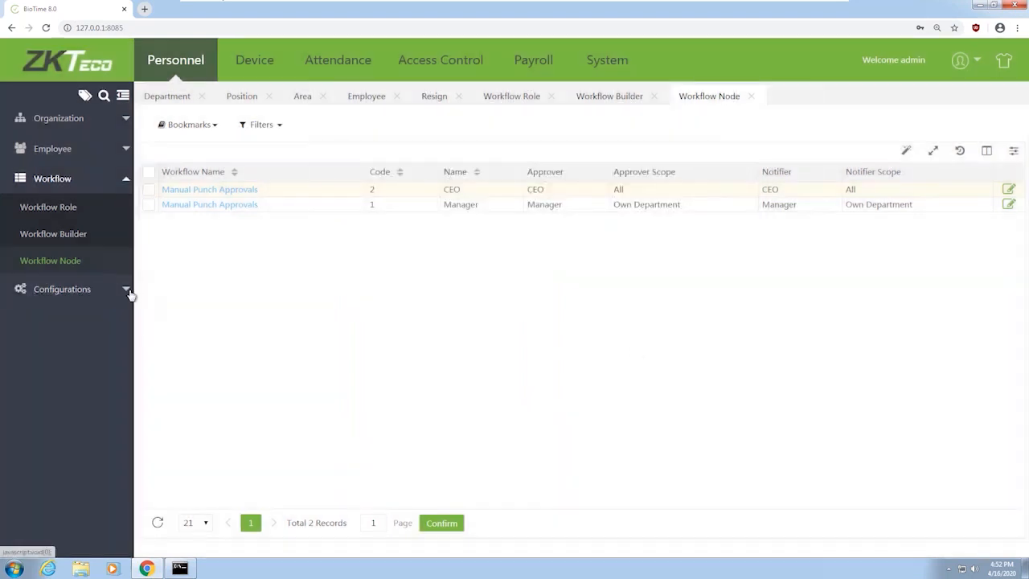
pyautogui.click(129, 292)
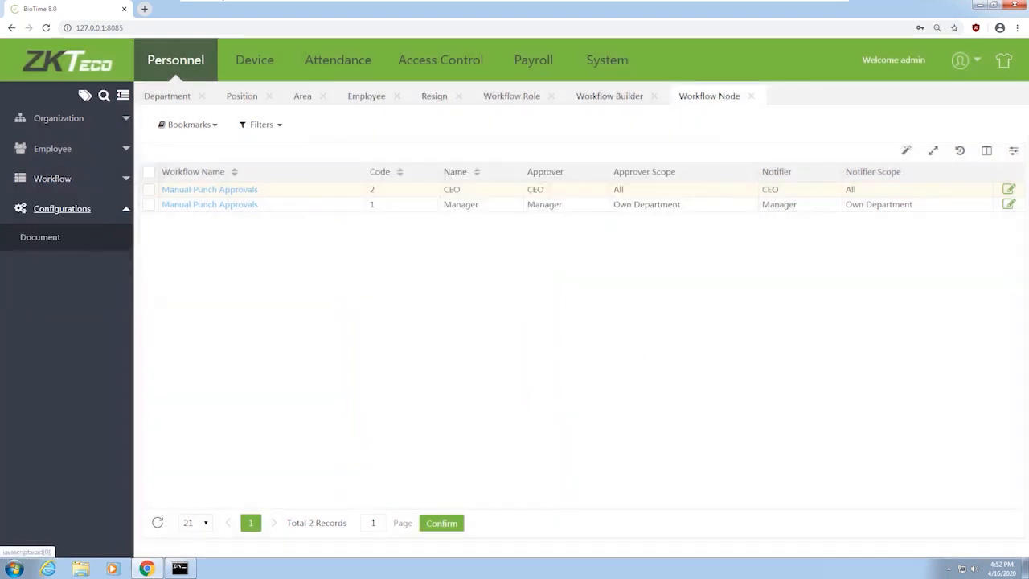
# View the empty personnel Document list, then move to the Attendance module
pyautogui.click(41, 238)
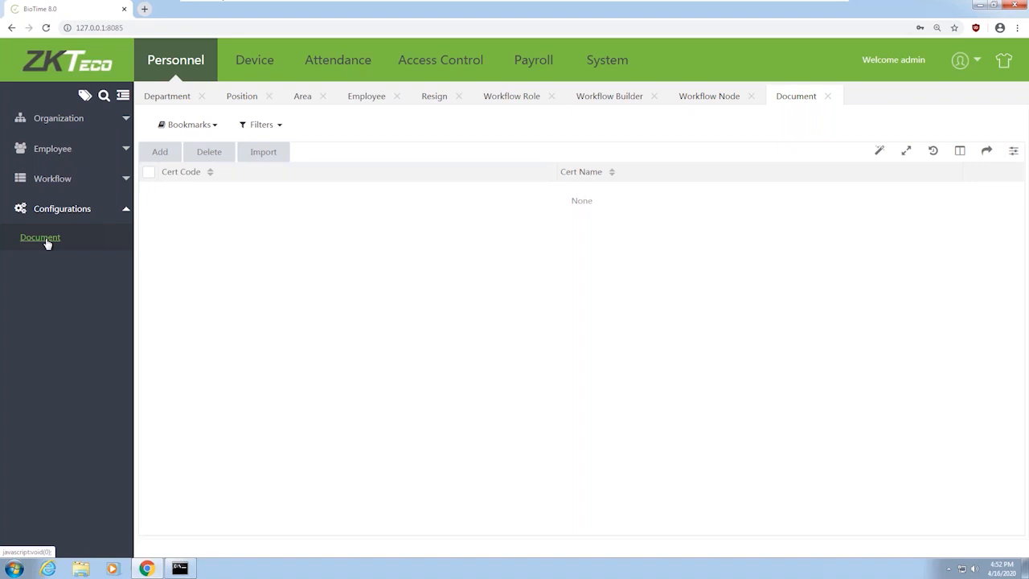
pyautogui.click(331, 62)
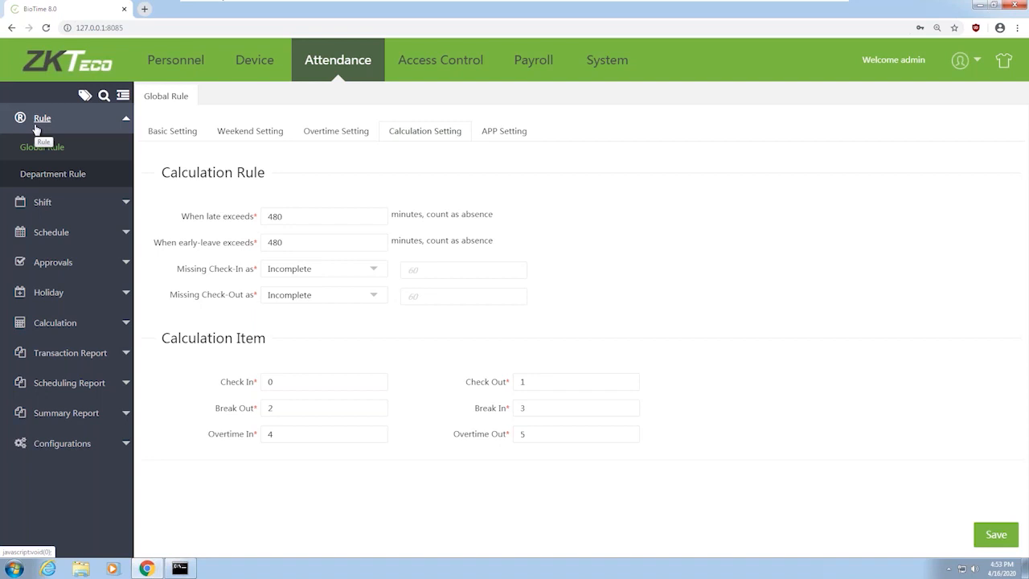
# Expand the Shift options beside the Global Rule Calculation Setting (Check In 0 through Overtime Out 5)
pyautogui.click(125, 202)
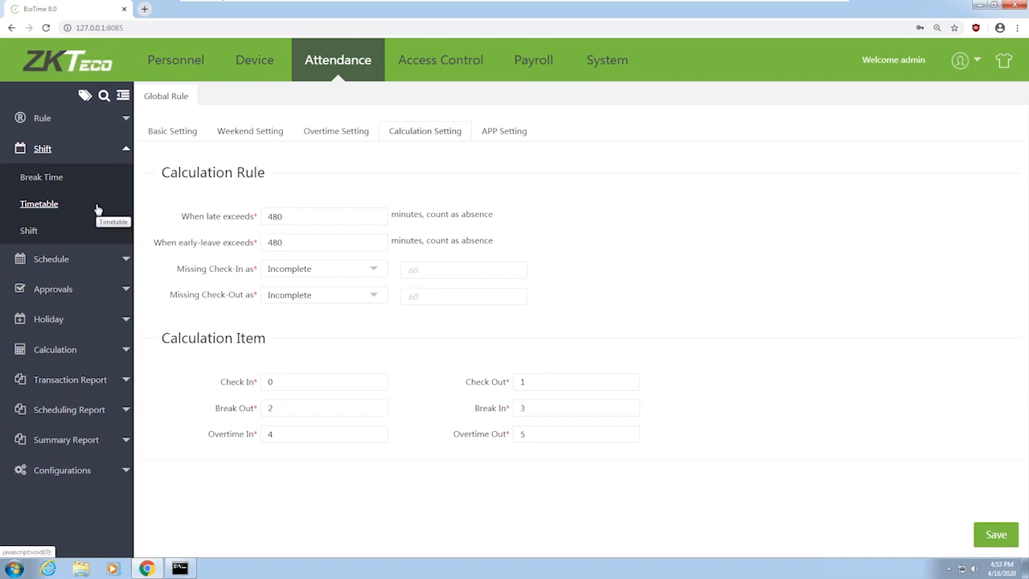
# Keep Missing Check-In as Incomplete, then view Basic Setting showing Duplicate Punch Interval 1
pyautogui.click(72, 119)
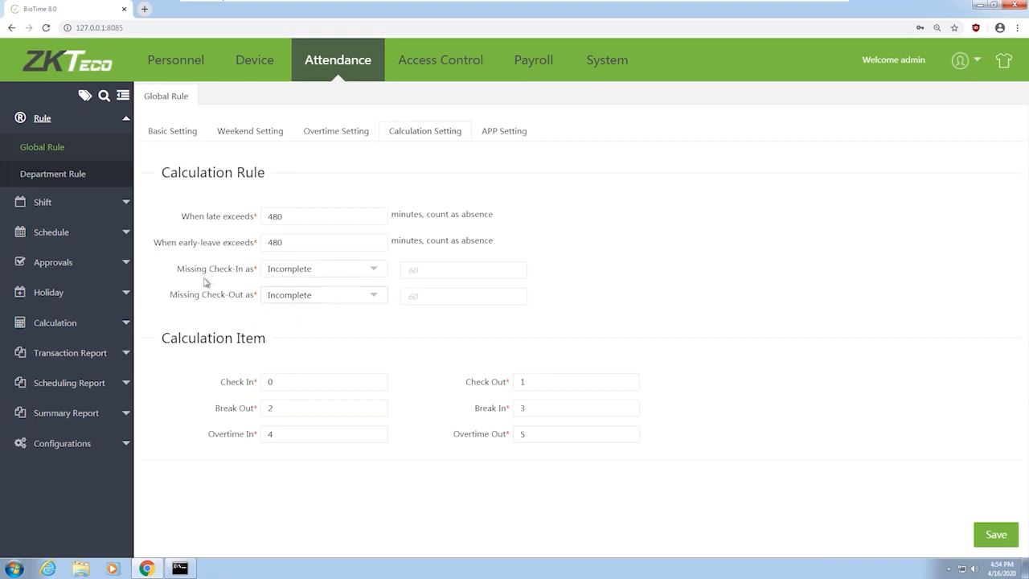
pyautogui.click(318, 272)
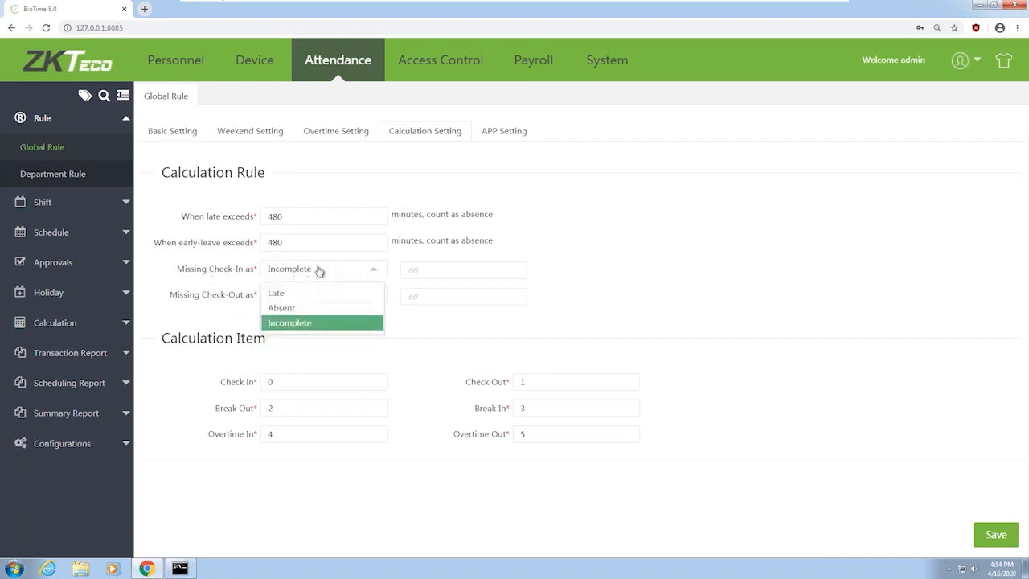
pyautogui.click(305, 328)
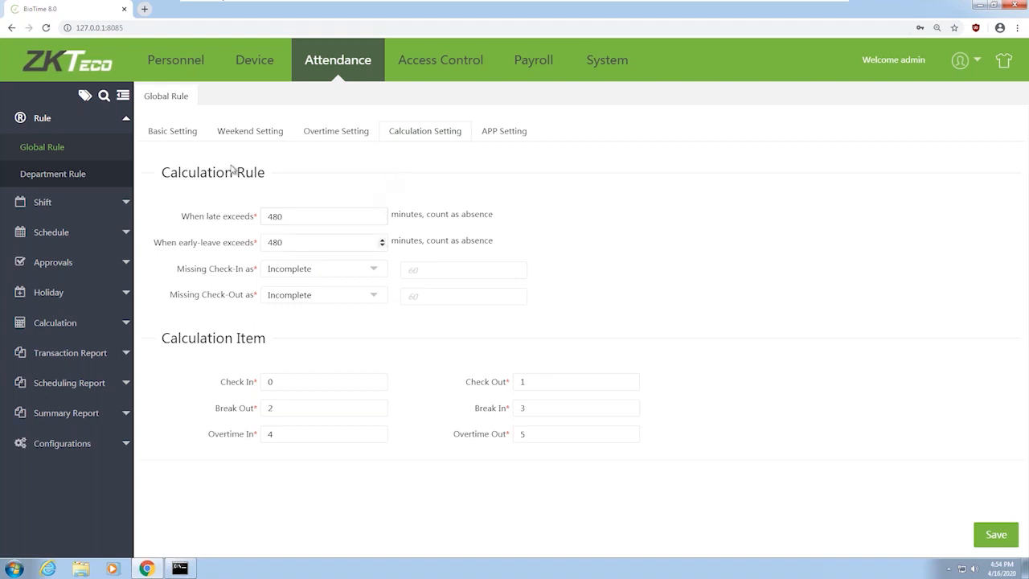
pyautogui.click(186, 143)
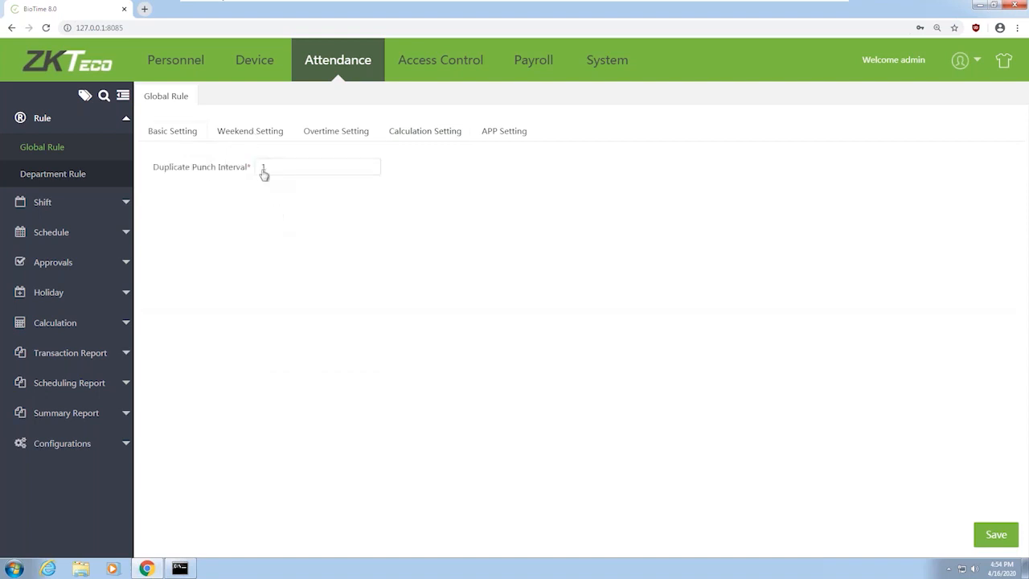
# Review Weekend, Overtime (Calculation OT kept) and APP rules, then open the 14:00–15:00 Lunch break
pyautogui.click(278, 138)
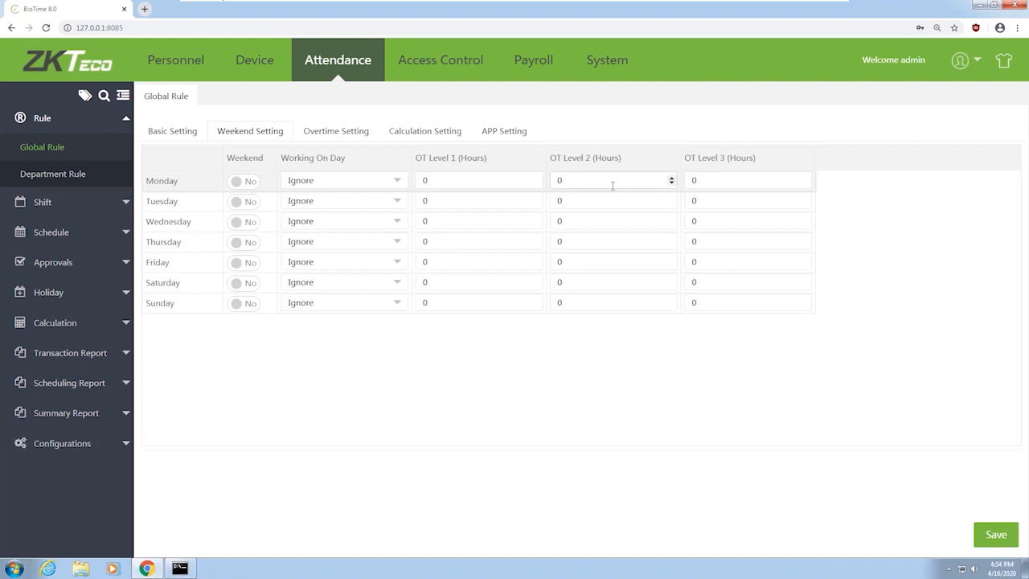
pyautogui.click(361, 135)
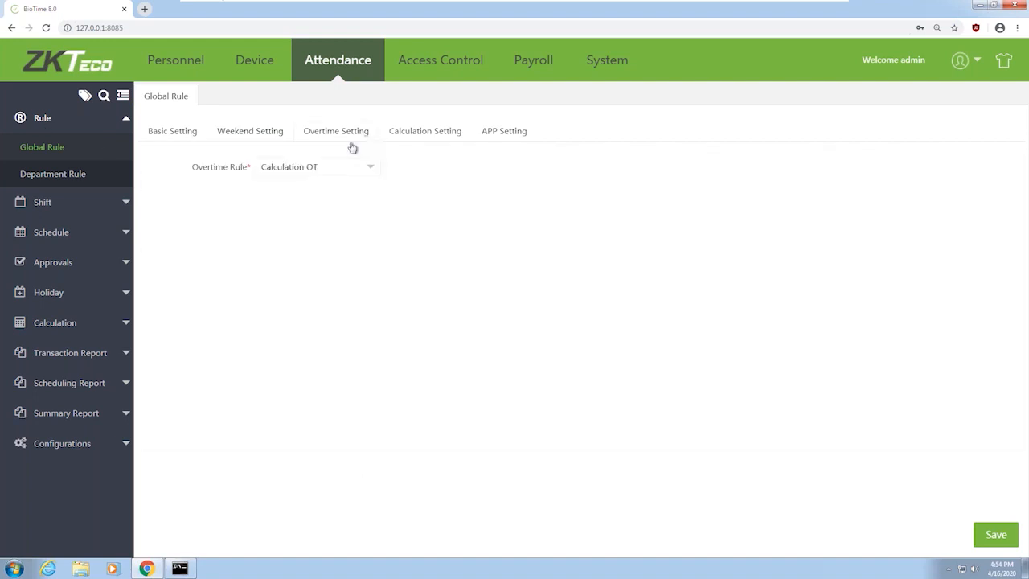
pyautogui.click(304, 174)
pyautogui.click(335, 170)
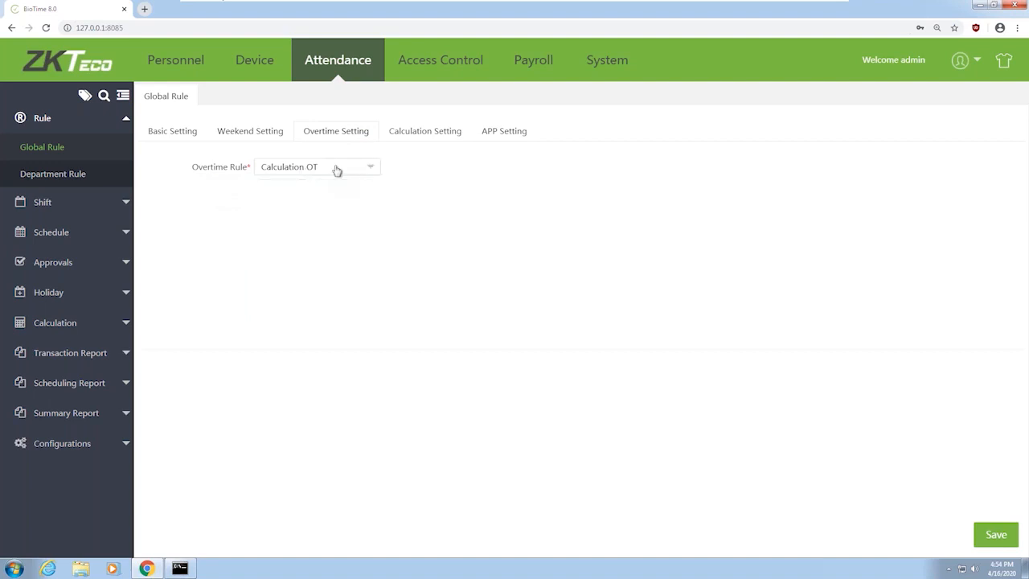
pyautogui.click(510, 135)
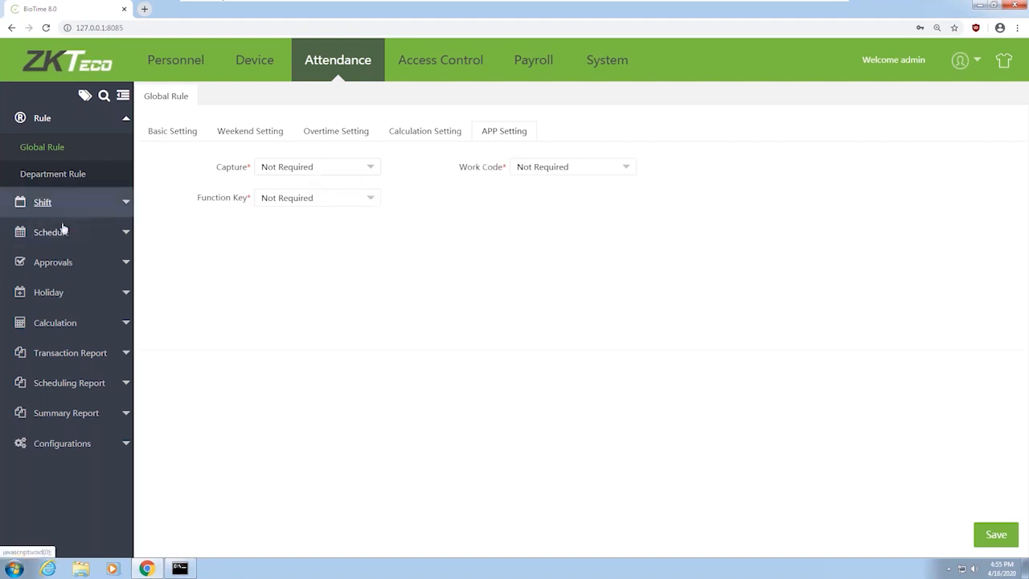
pyautogui.click(81, 207)
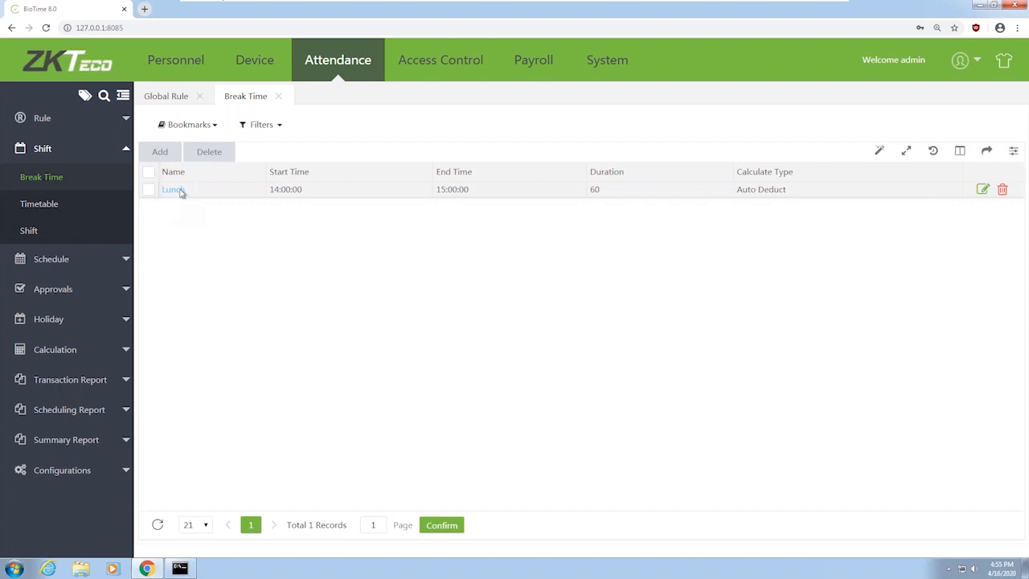
pyautogui.click(180, 191)
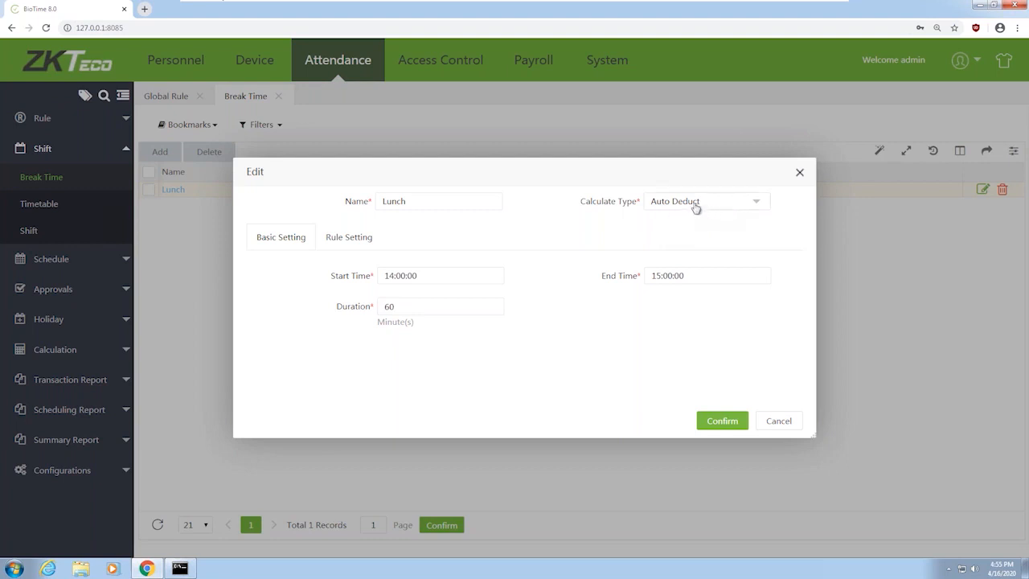
# Keep the Lunch break's Calculate Type at Auto Deduct and cancel the edit unchanged
pyautogui.click(756, 205)
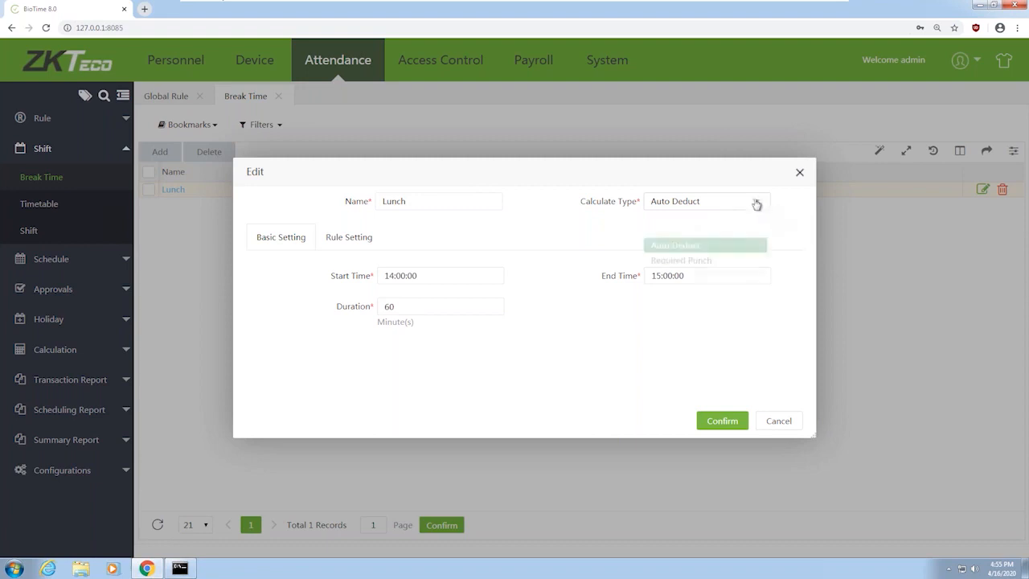
pyautogui.click(574, 270)
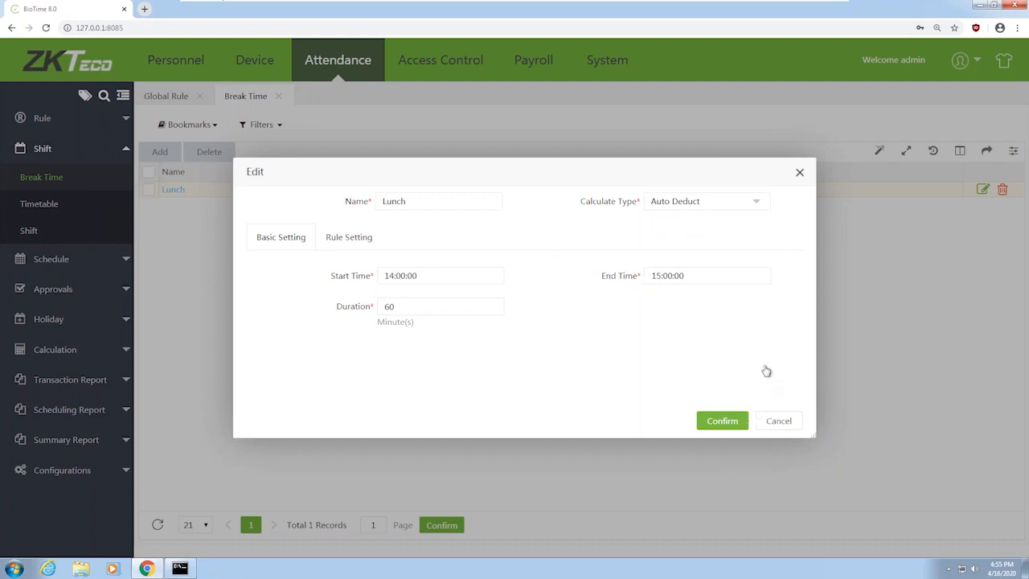
pyautogui.click(780, 422)
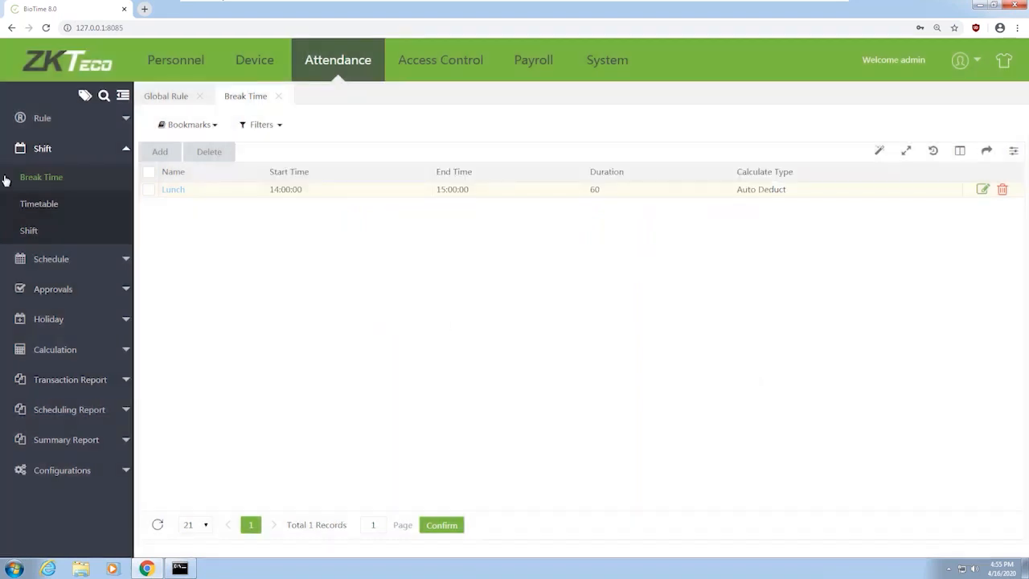
# Show the Timetable list and open Timetable 1 (Normal, 09:00–18:00) for editing
pyautogui.click(56, 207)
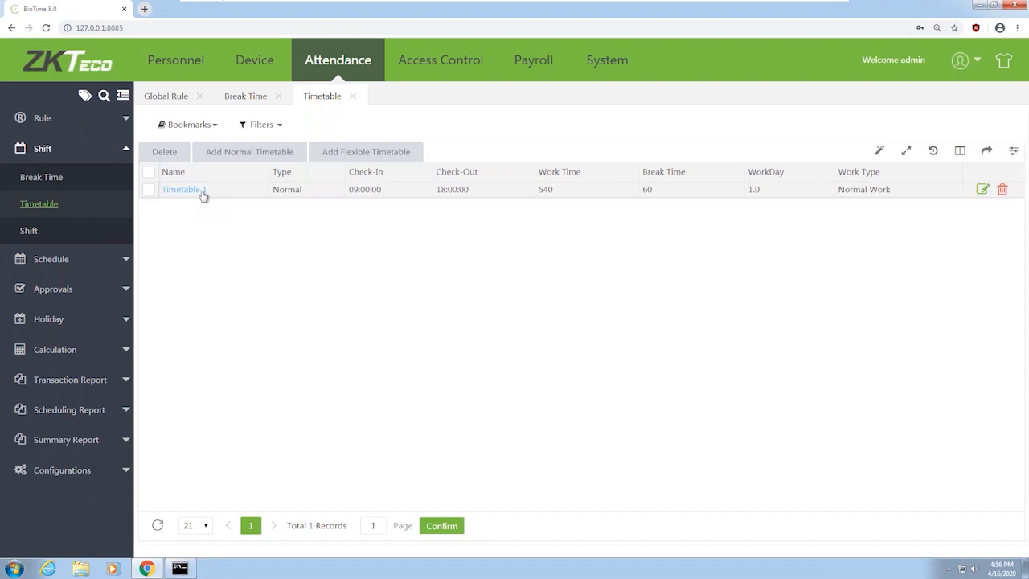
pyautogui.doubleClick(334, 194)
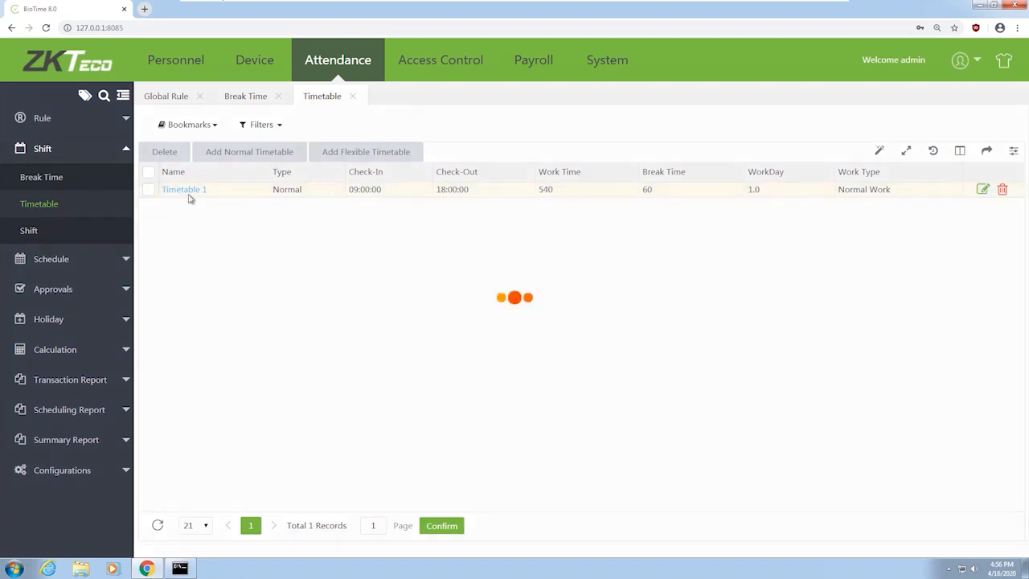
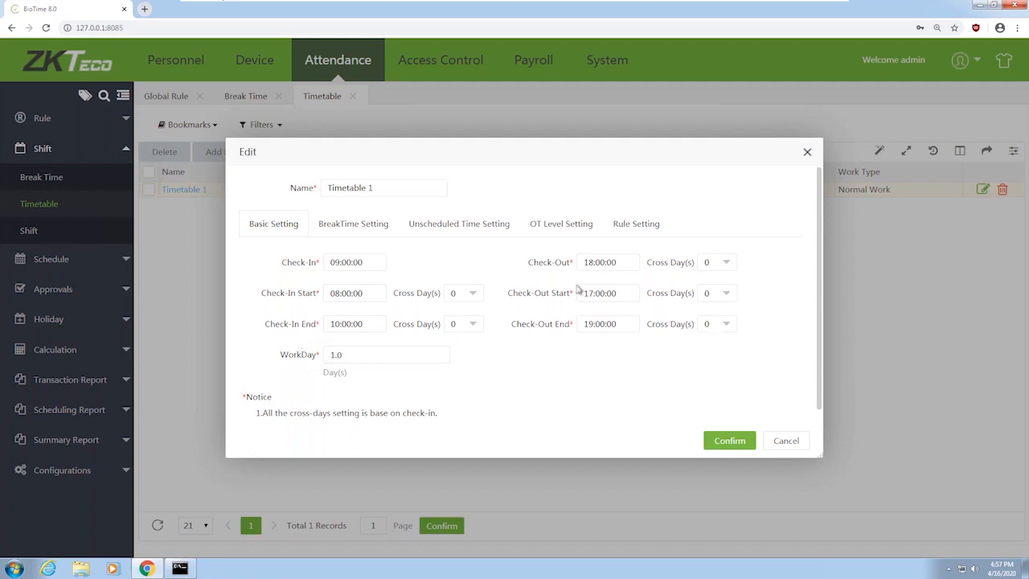
# Check Timetable 1's Lunch break, then view its unscheduled time settings (Early In, Late Out to normal work)
pyautogui.click(353, 224)
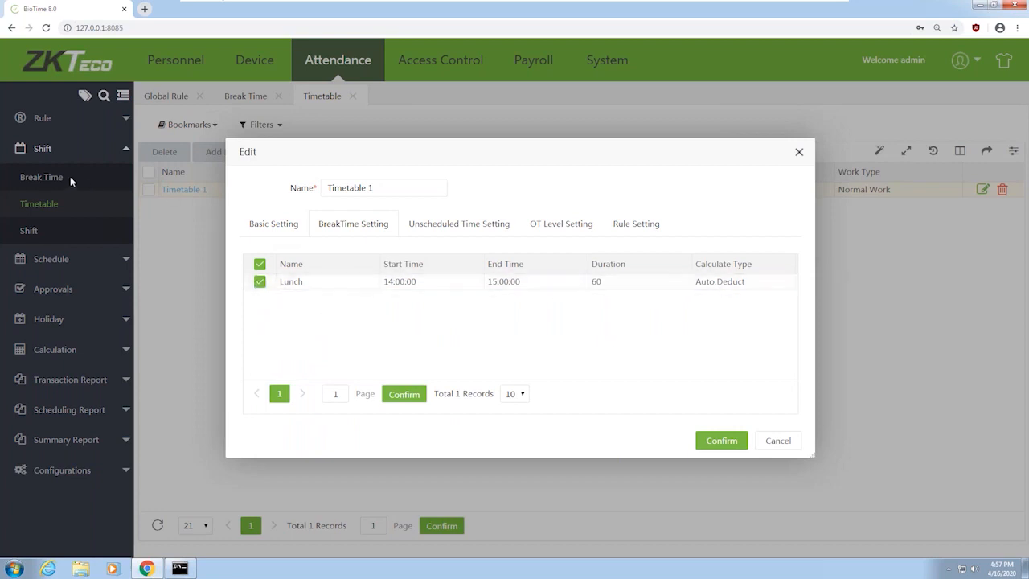
pyautogui.click(467, 225)
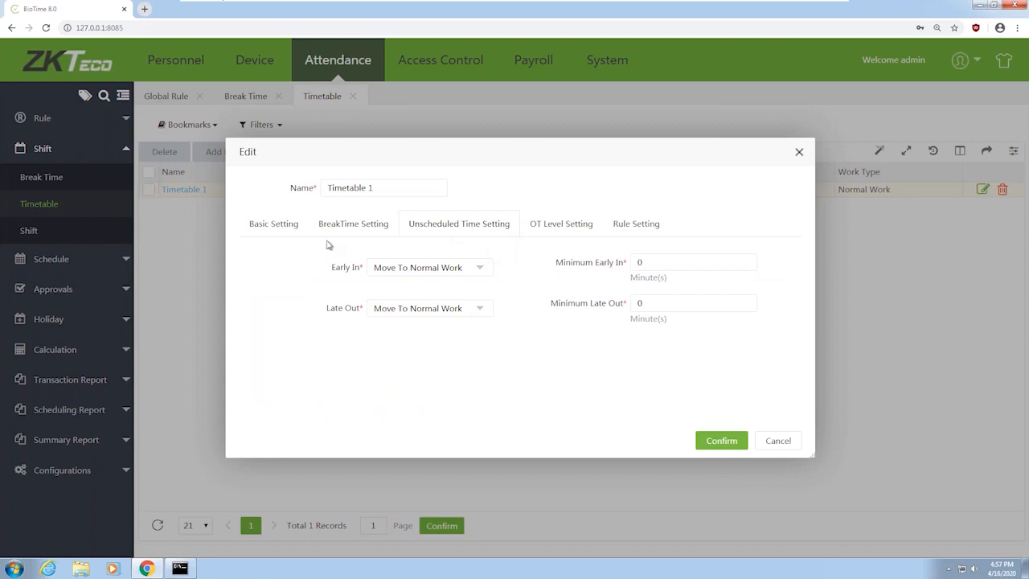
# Review the Early In choices, keep Move To Normal Work, then view the OT level settings
pyautogui.click(403, 268)
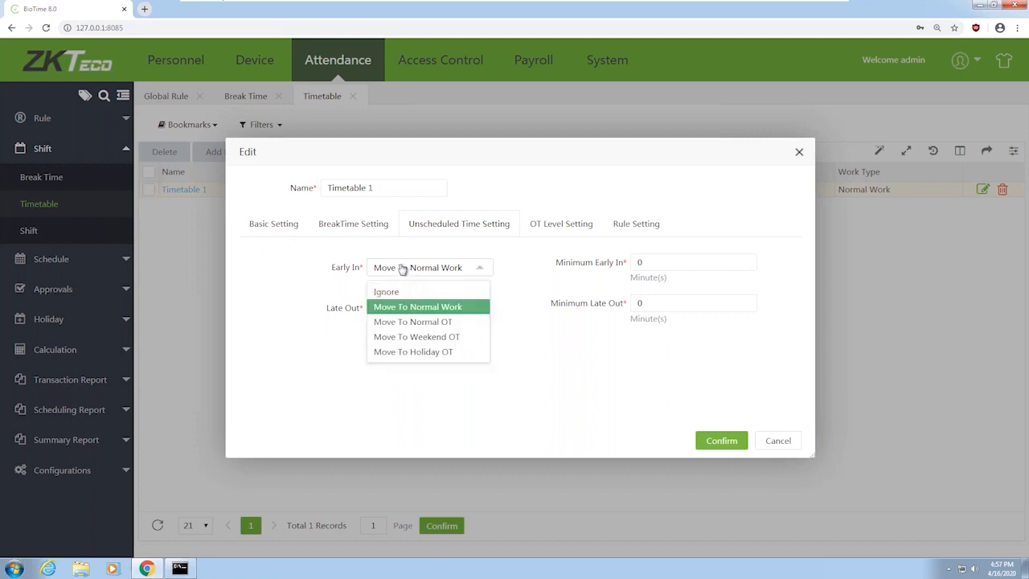
pyautogui.click(405, 271)
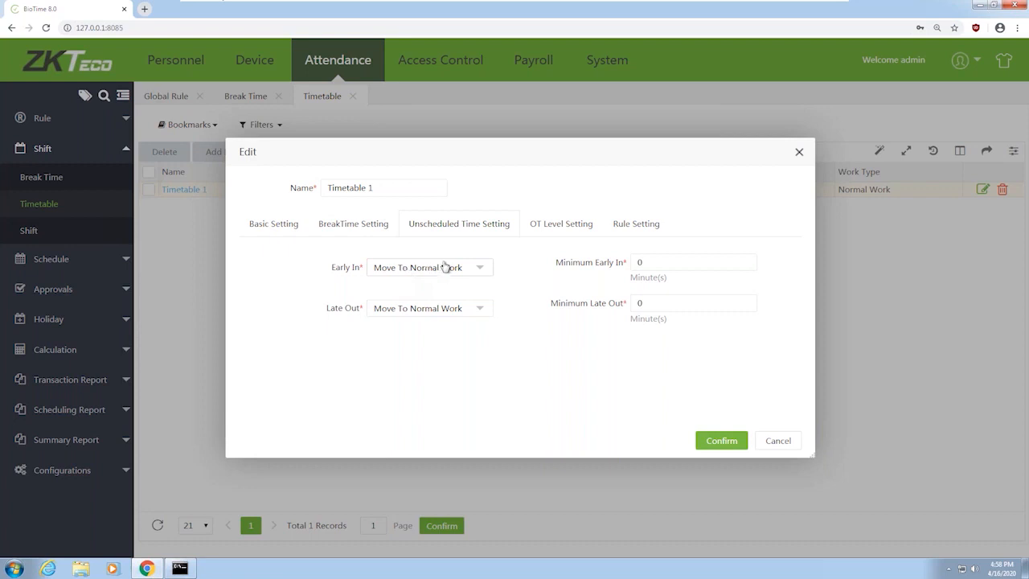
pyautogui.click(481, 277)
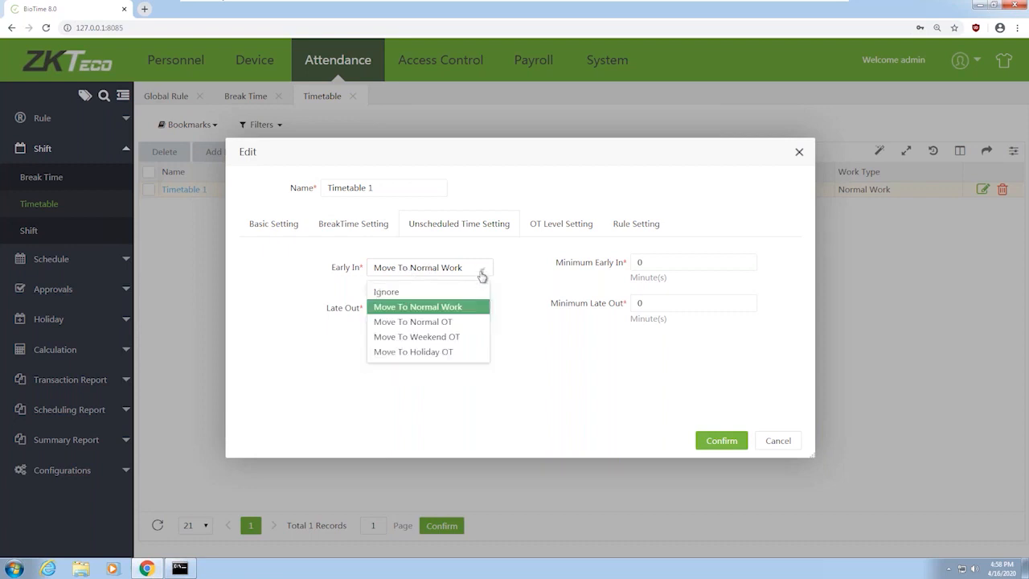
pyautogui.click(418, 311)
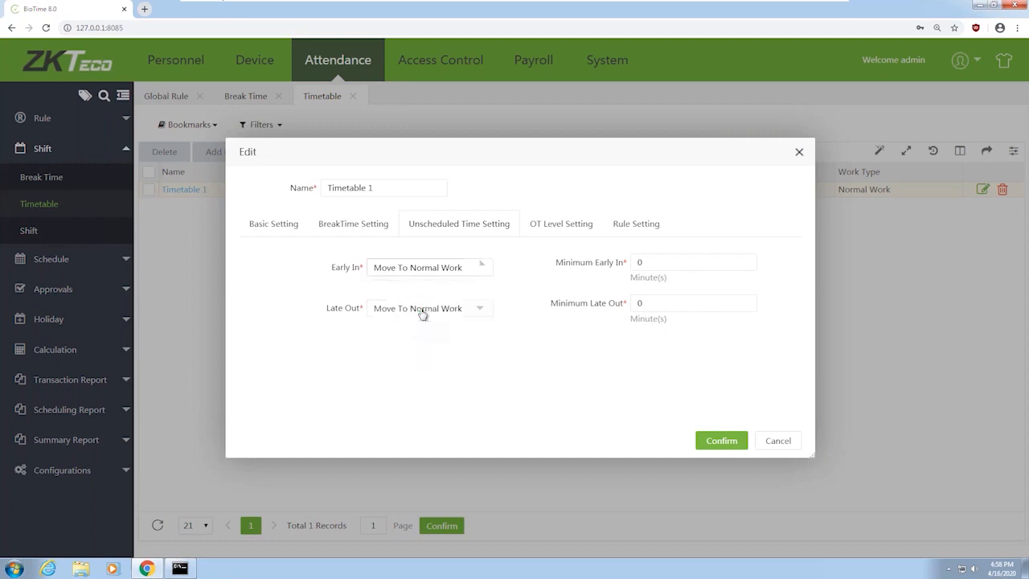
pyautogui.click(561, 229)
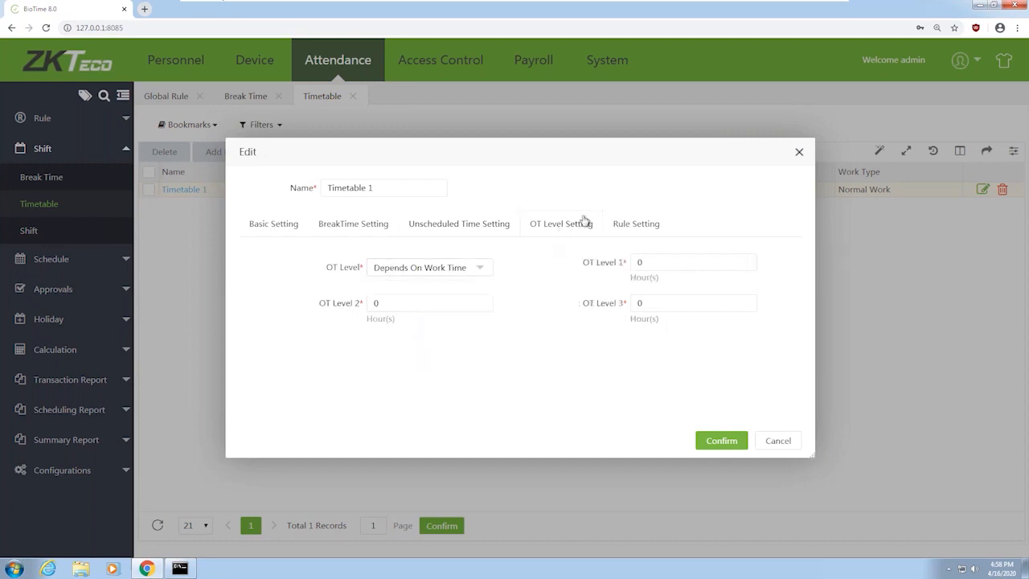
# Review OT Level options, keep Depends On Work Time, then view Timetable 1's rule settings
pyautogui.click(432, 273)
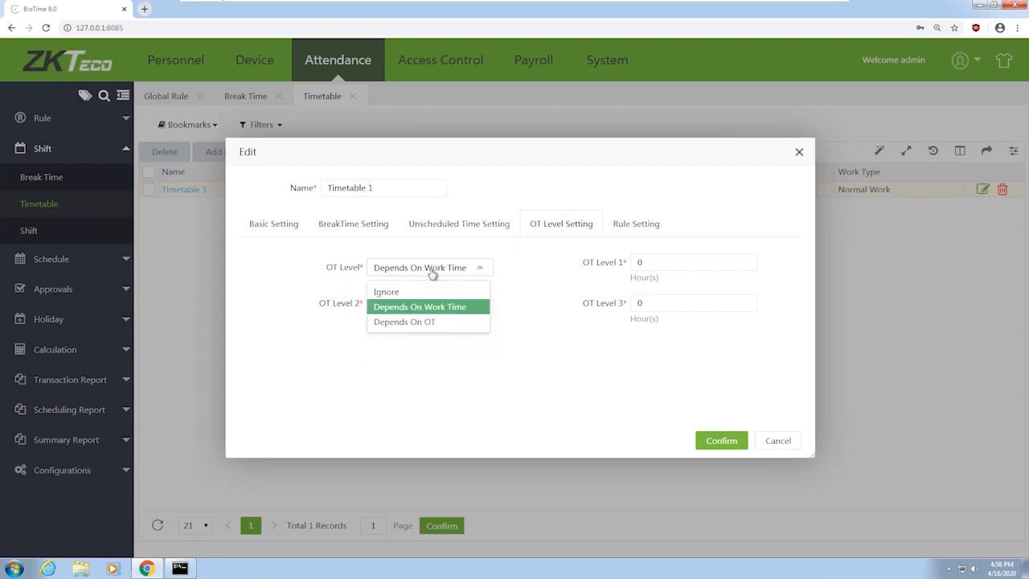
pyautogui.click(432, 273)
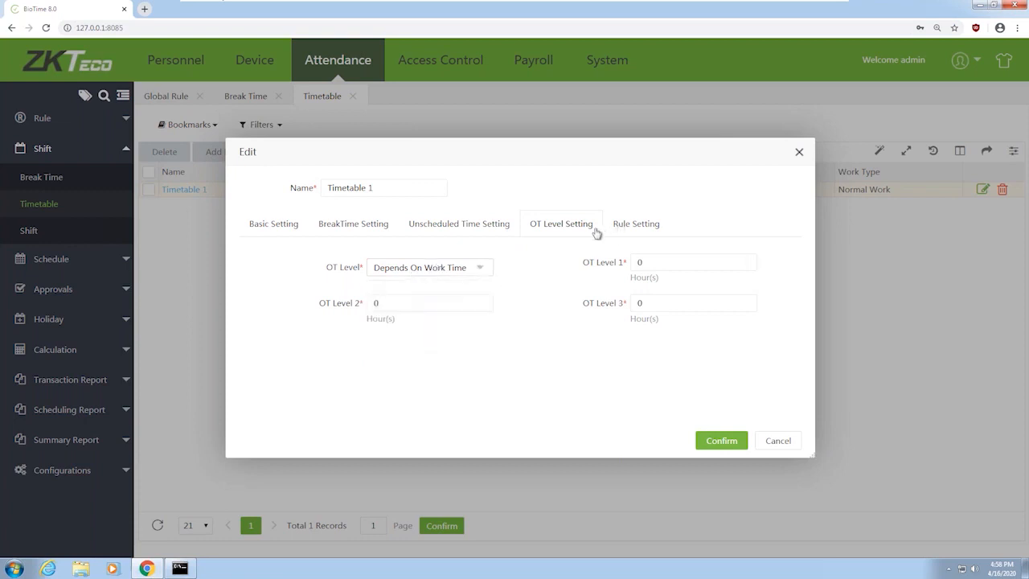
pyautogui.click(651, 233)
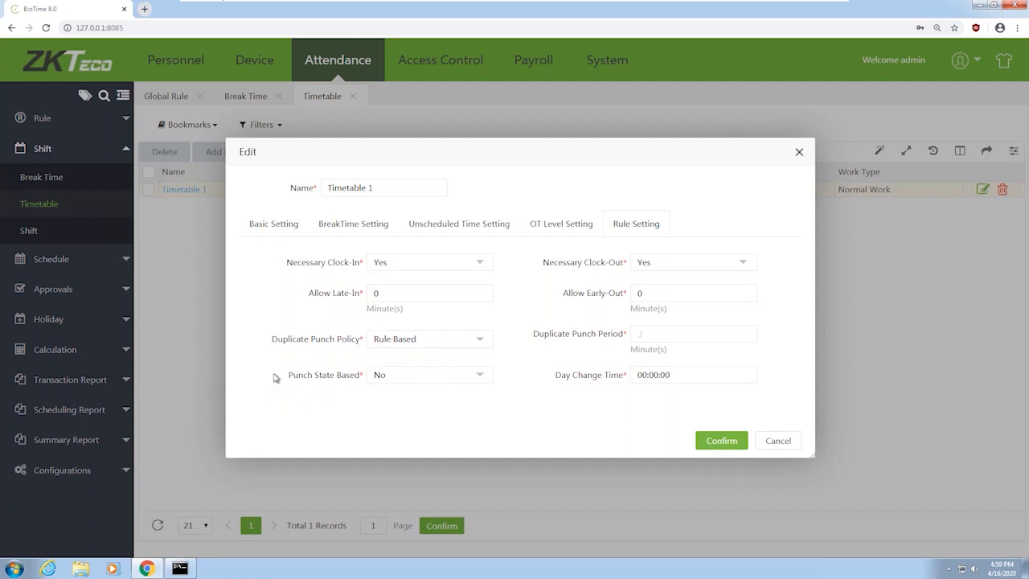
pyautogui.click(412, 378)
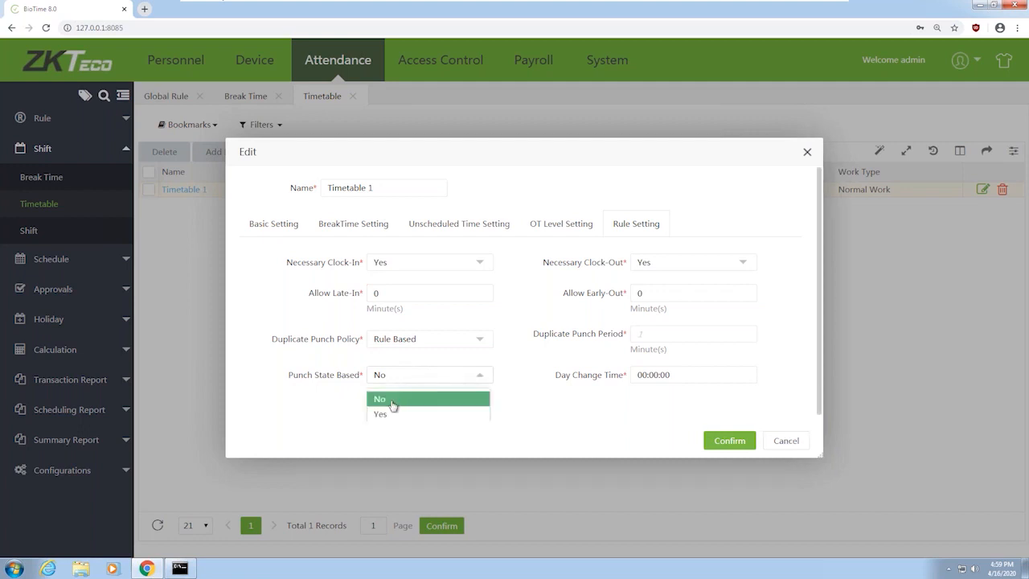
pyautogui.click(360, 410)
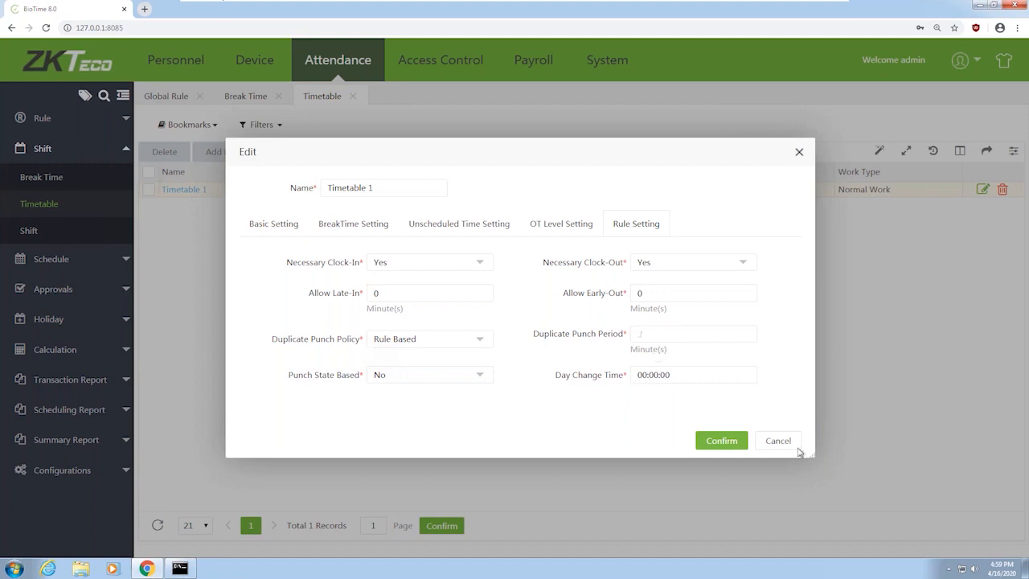
pyautogui.click(708, 441)
# Save Timetable 1, review Shift 1's Monday–Friday 09:00–18:00 week unchanged, then show Temporary Schedule
pyautogui.click(725, 443)
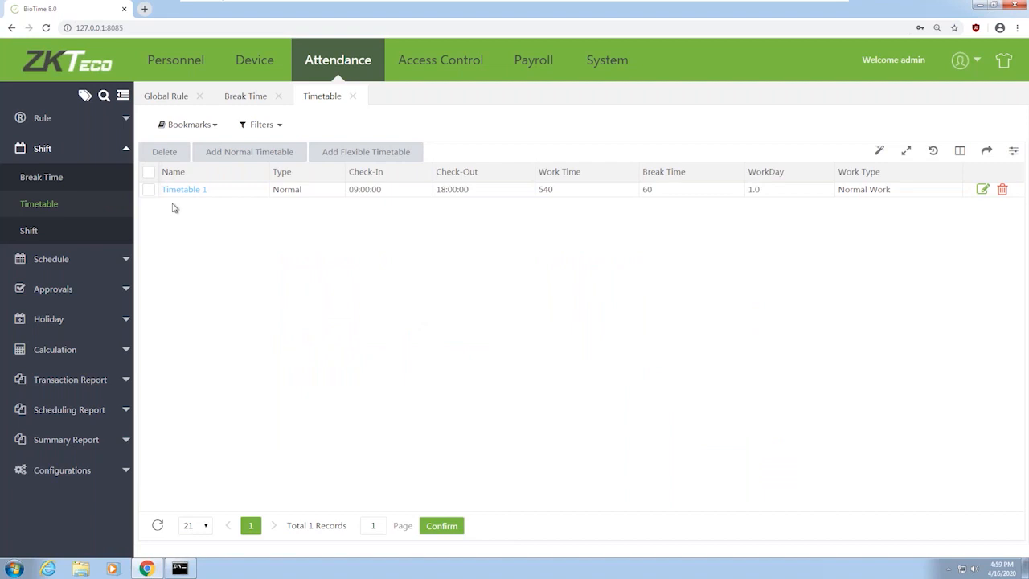
pyautogui.click(28, 232)
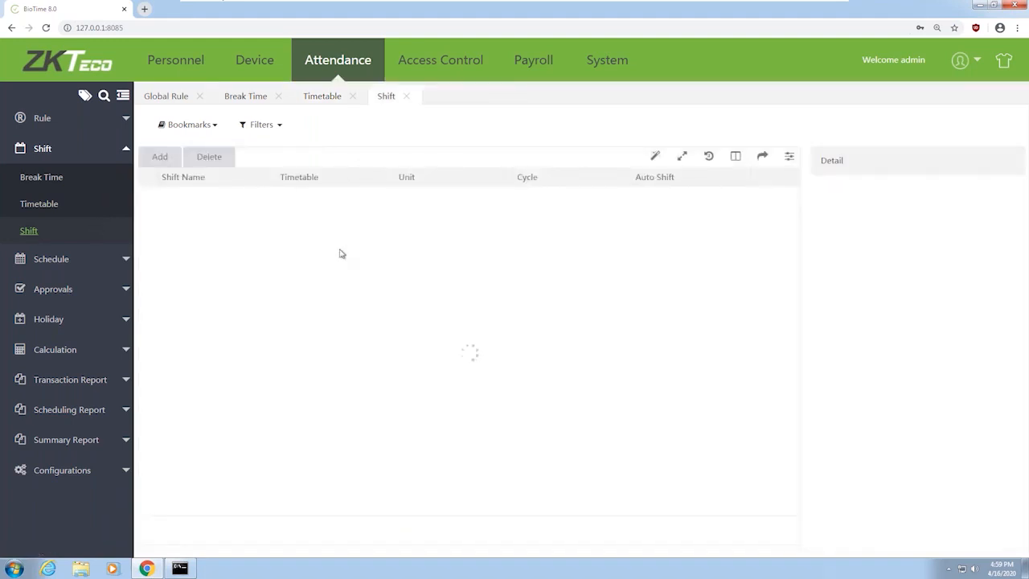
pyautogui.click(176, 195)
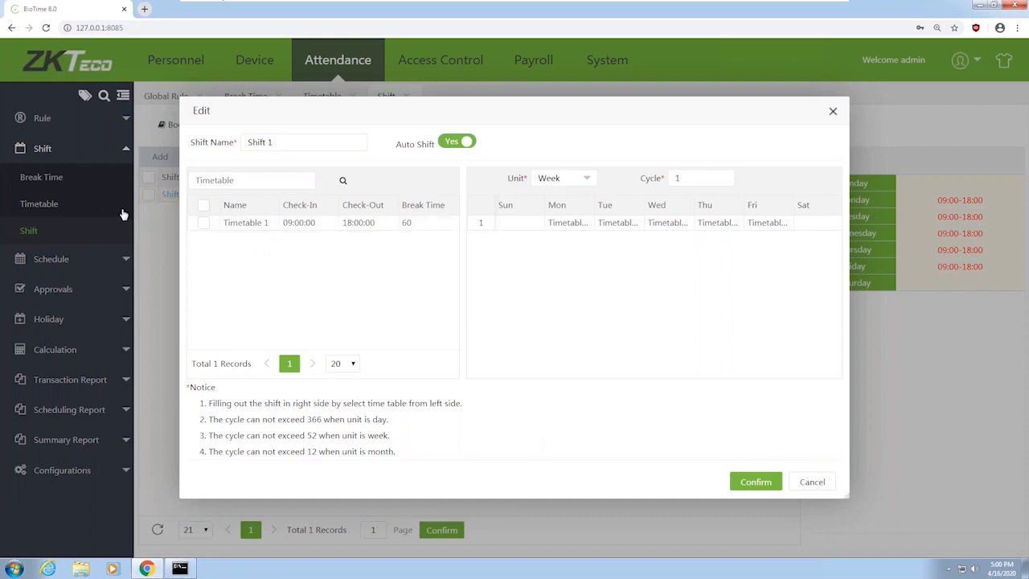
pyautogui.click(814, 483)
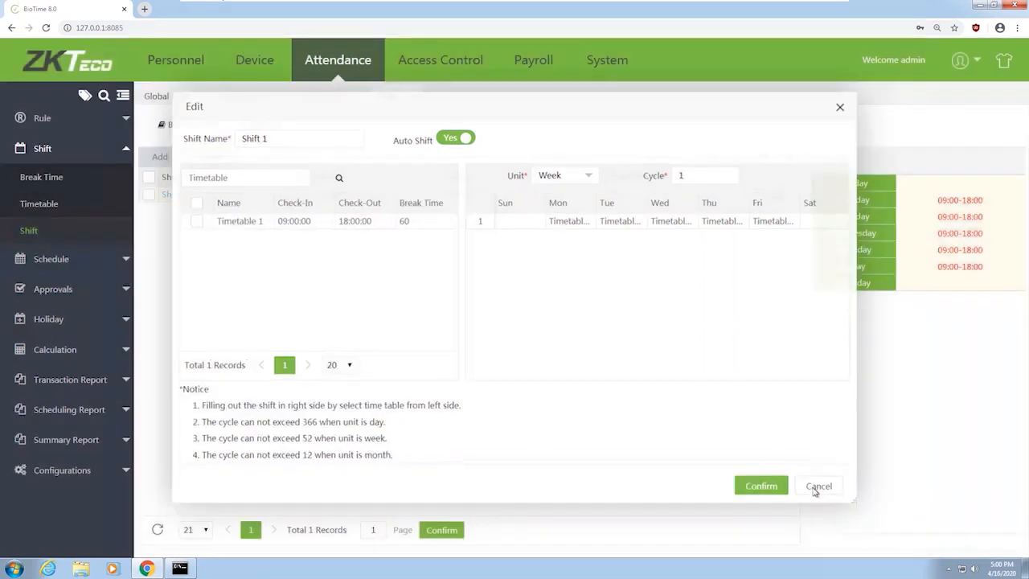
pyautogui.click(85, 257)
pyautogui.click(93, 256)
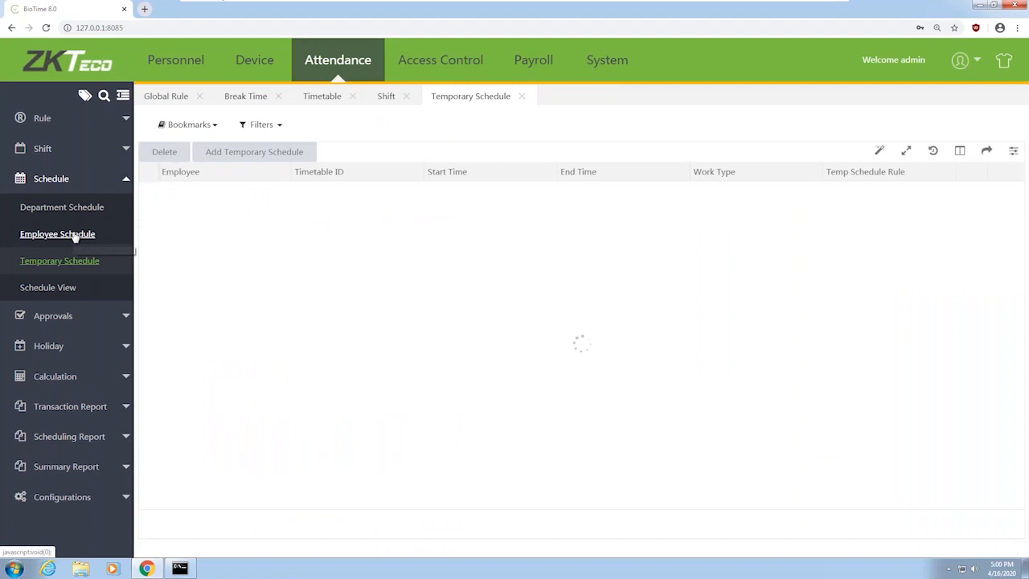
# Show the Employee Schedule list (three employees on Shift 1, April 2020) and expand the Shift pages
pyautogui.click(75, 234)
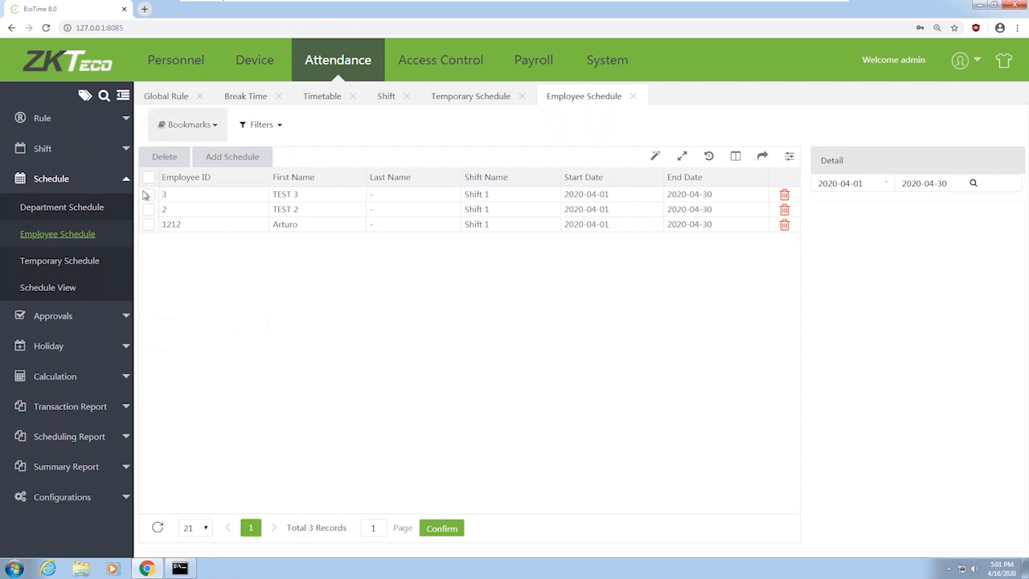
pyautogui.click(64, 155)
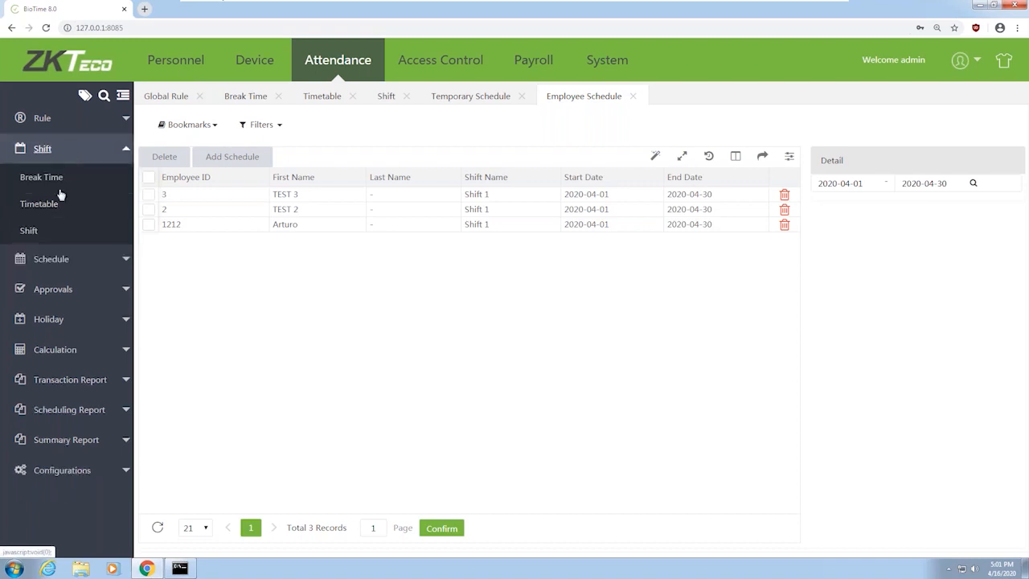
# Return to the Timetable list showing Timetable 1 (09:00–18:00), then expand the Holiday pages
pyautogui.click(45, 212)
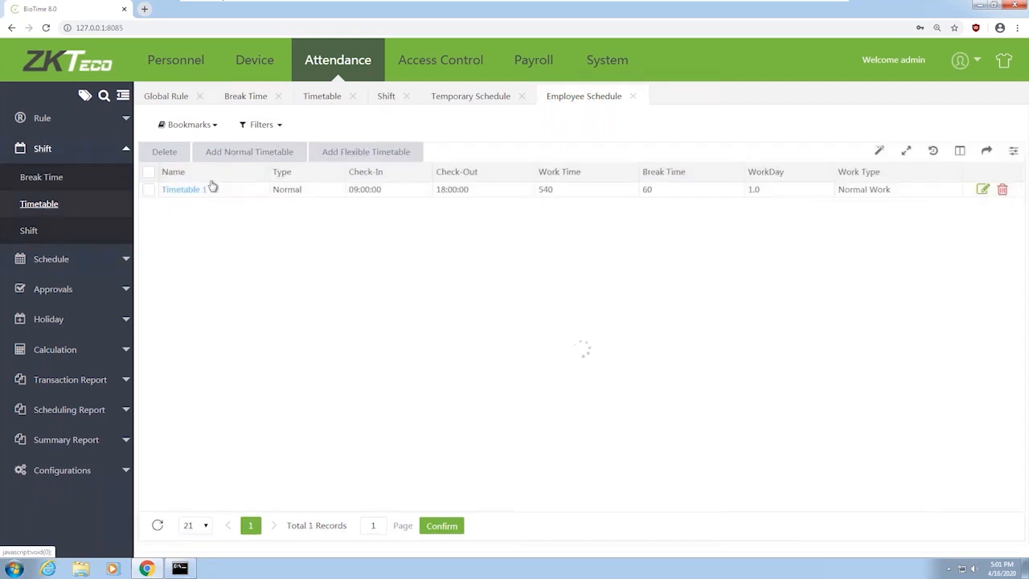
pyautogui.click(398, 157)
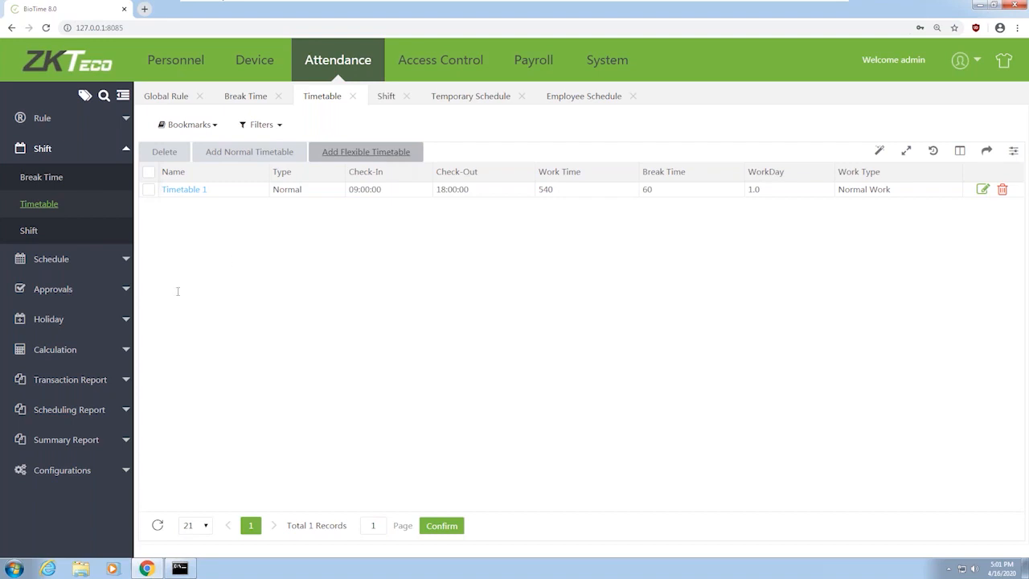
pyautogui.click(84, 321)
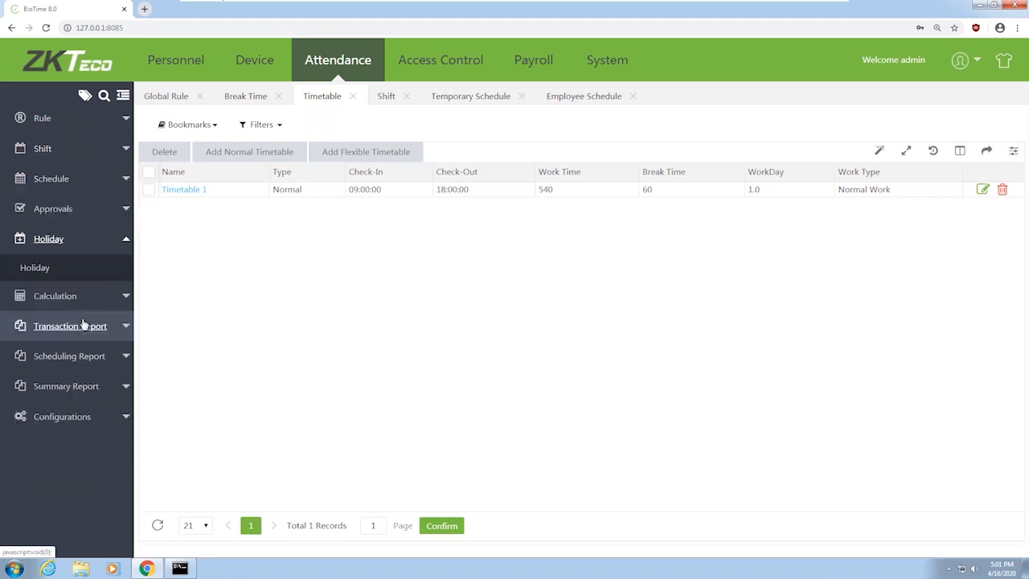
# Show the empty Holiday list, then expand the attendance Calculation options
pyautogui.click(52, 271)
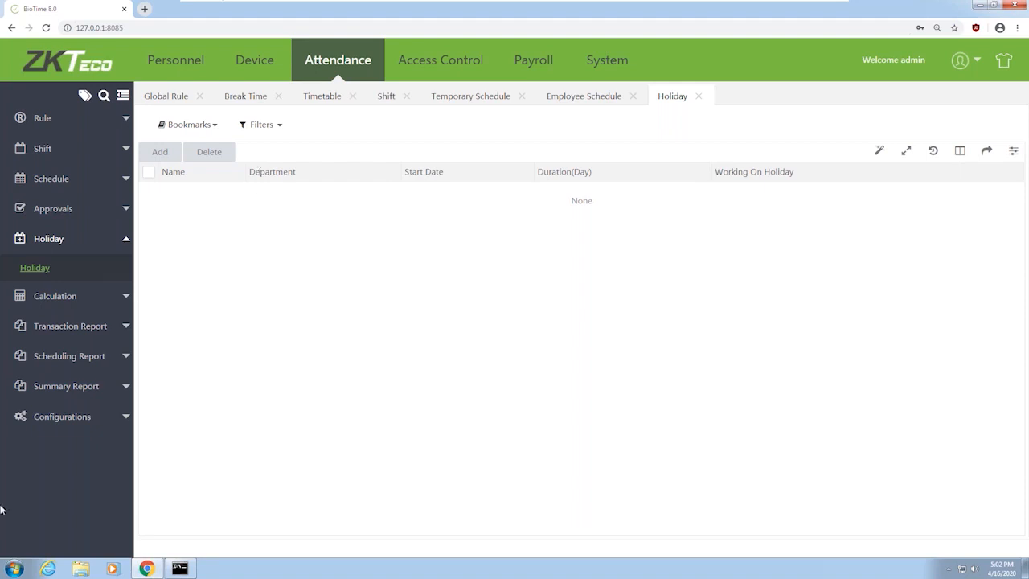
pyautogui.click(106, 297)
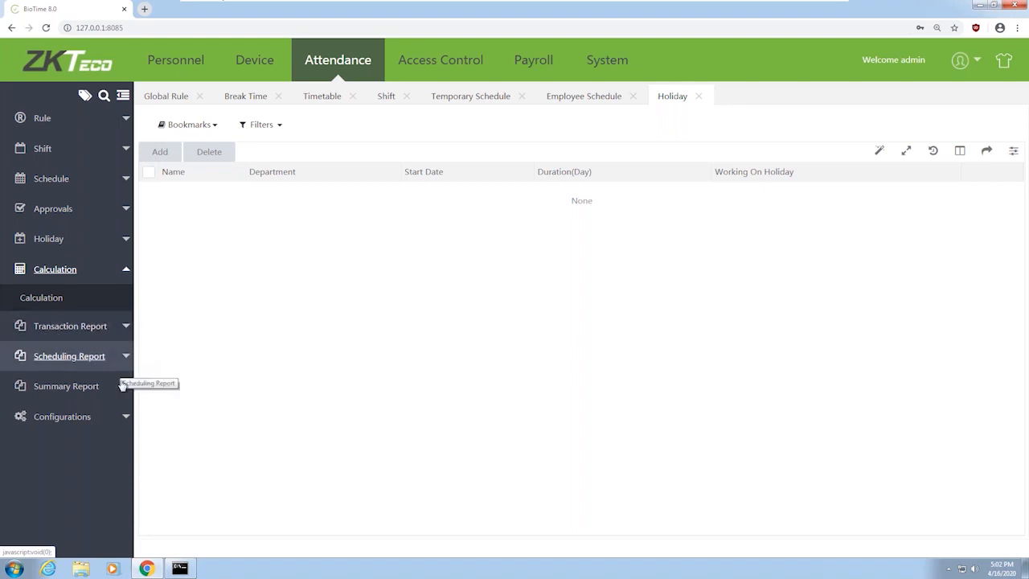
# Run the Total Time Card report for all four employees, 2020-04-01 to 2020-04-16
pyautogui.click(125, 326)
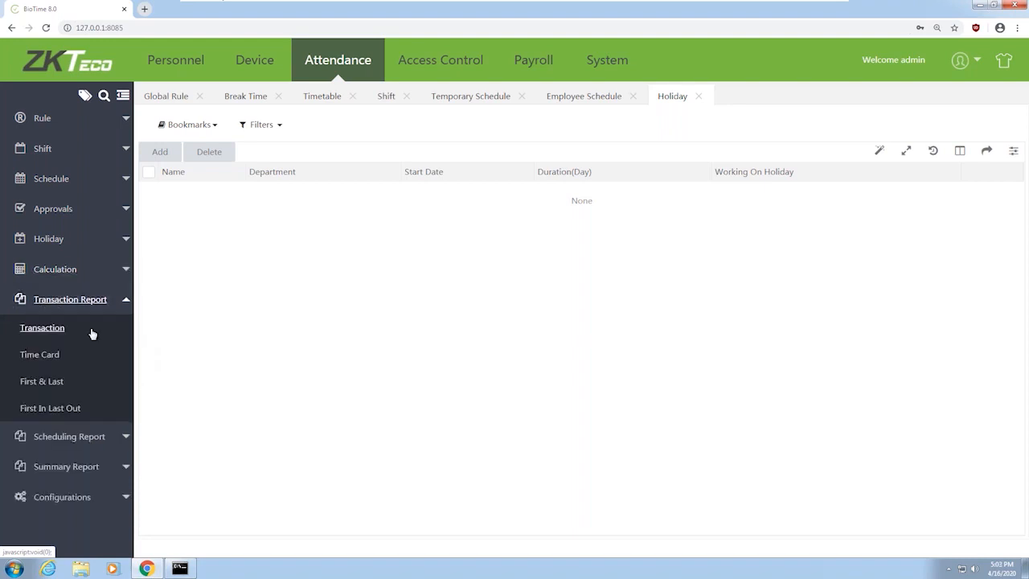
pyautogui.click(125, 442)
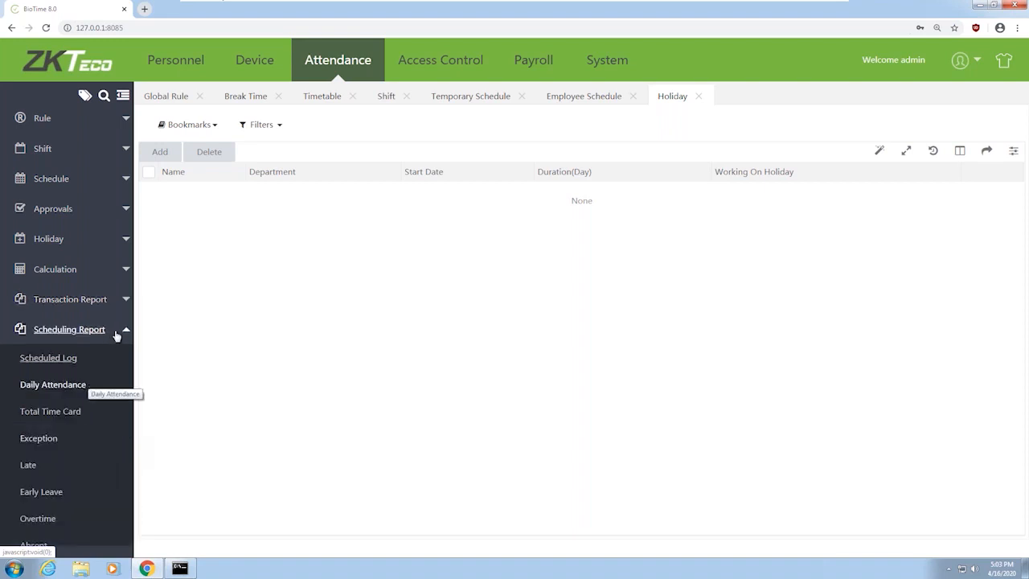
pyautogui.click(71, 414)
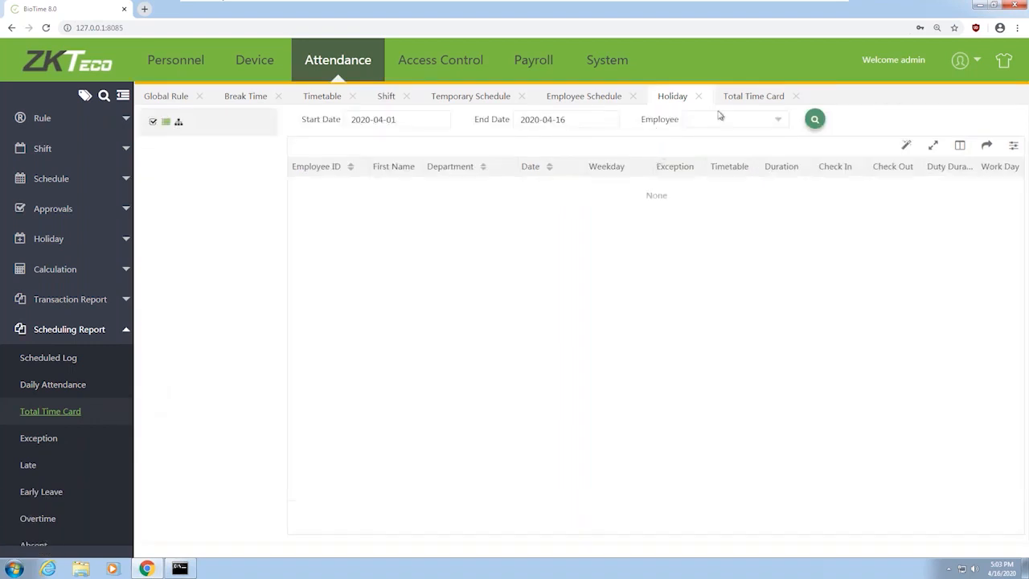
pyautogui.click(757, 123)
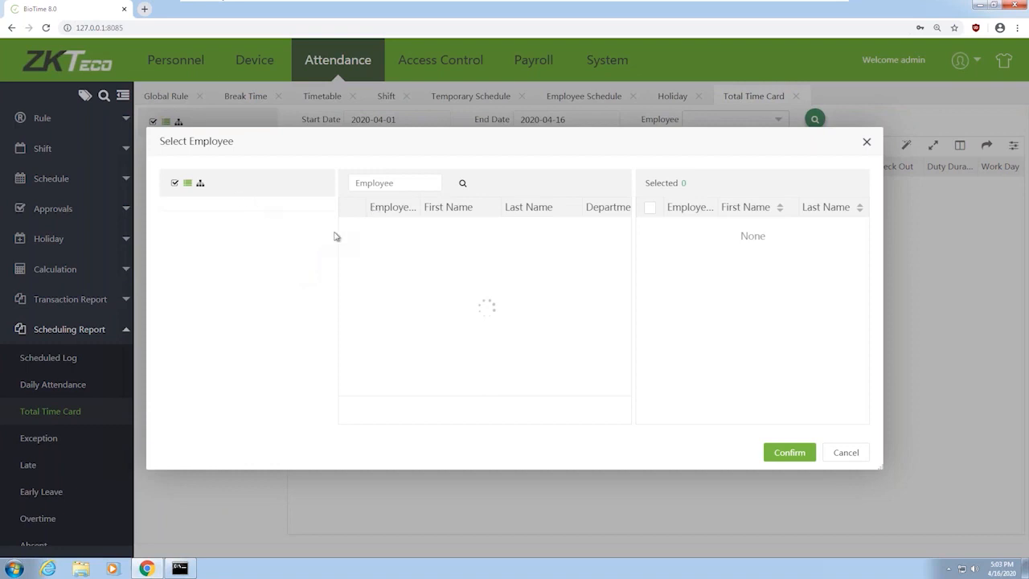
pyautogui.click(352, 225)
pyautogui.click(352, 207)
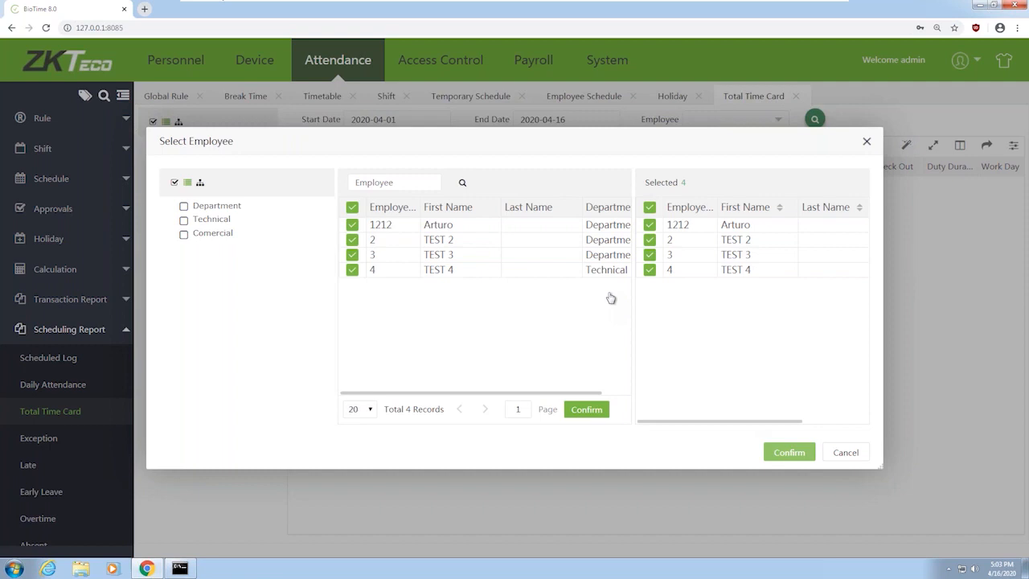
pyautogui.click(812, 460)
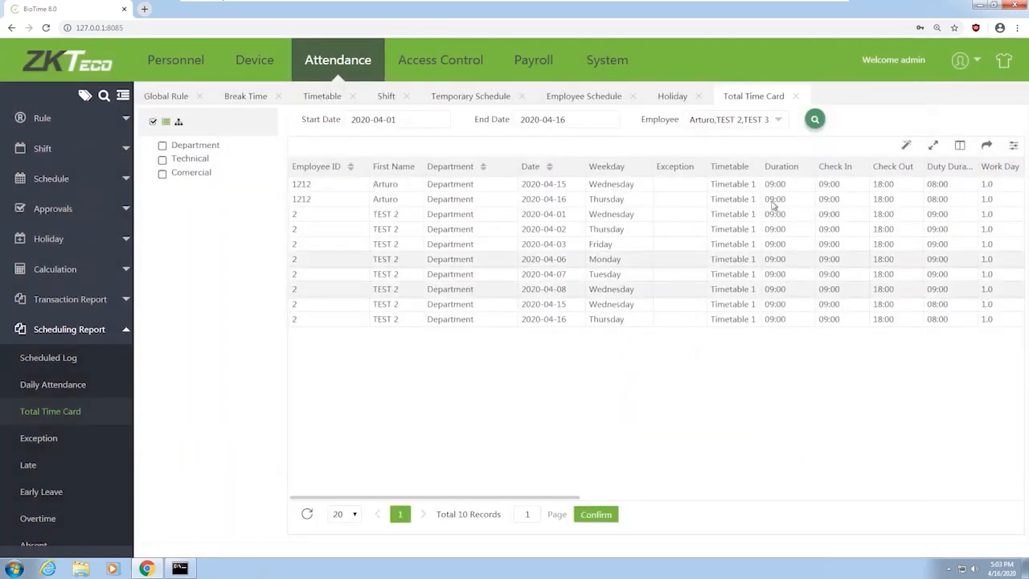
# Scroll across the time card table to review all its columns
pyautogui.click(611, 497)
pyautogui.moveTo(610, 498); pyautogui.dragTo(619, 499)
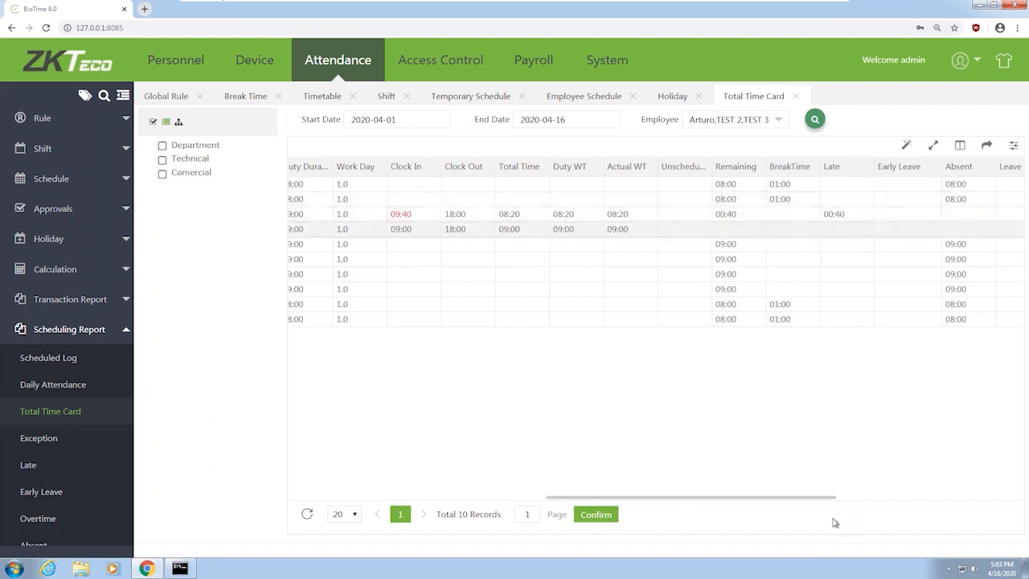
pyautogui.hscroll(5, 866, 505)
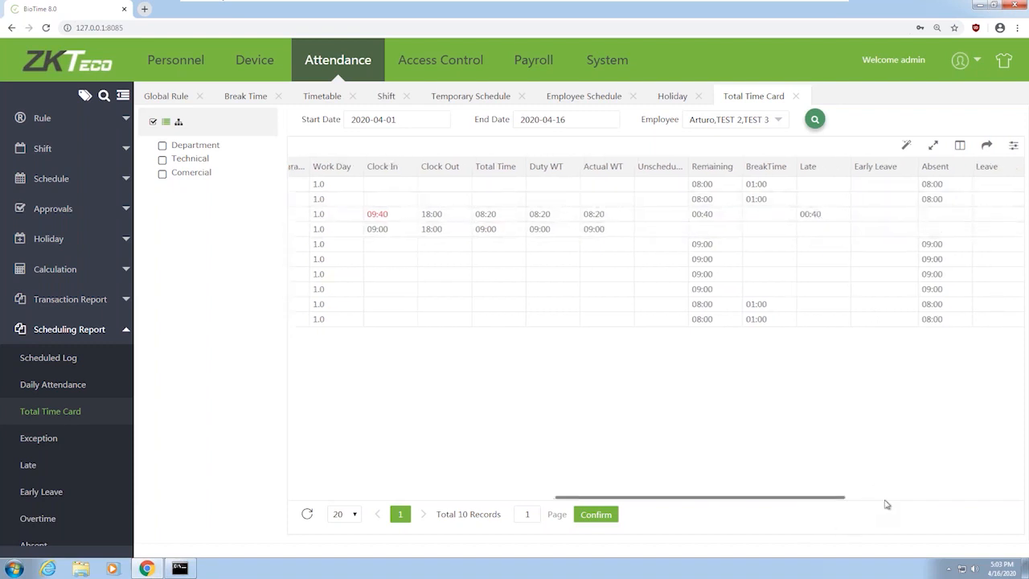
pyautogui.moveTo(946, 497); pyautogui.dragTo(1018, 497)
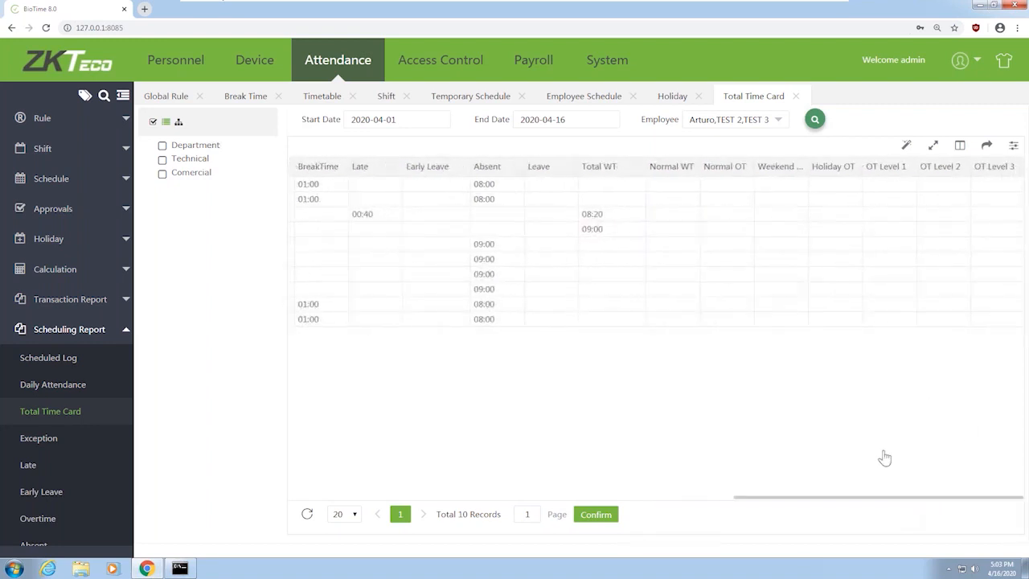
pyautogui.click(701, 498)
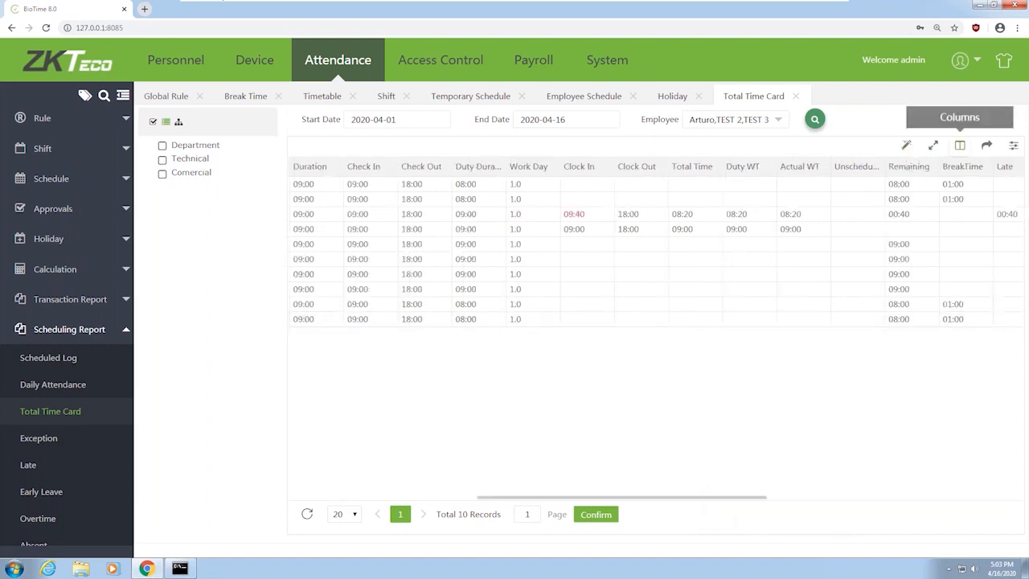
# Move the First Name column below Last Name and reload the time card report
pyautogui.click(960, 145)
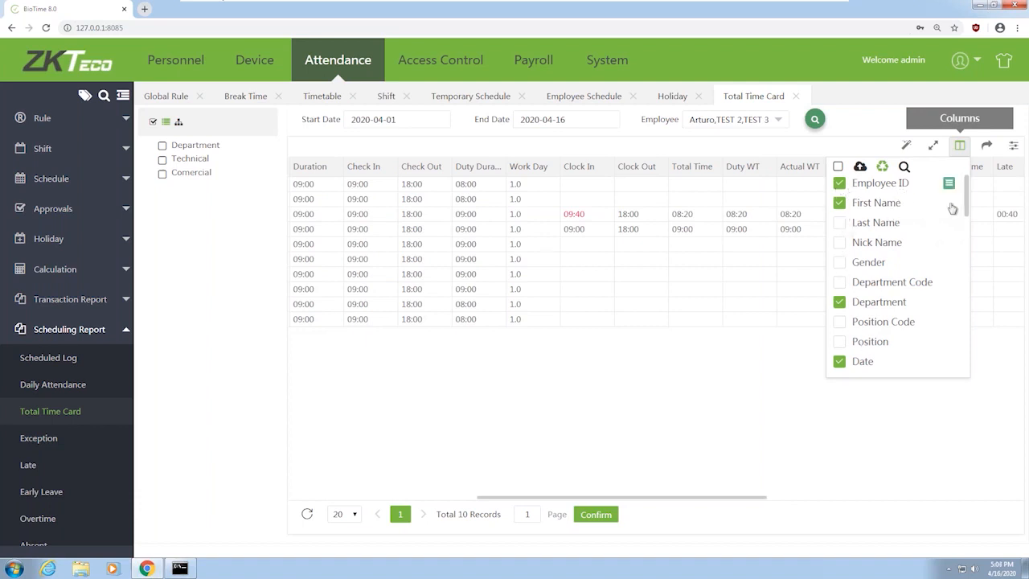
pyautogui.moveTo(947, 206); pyautogui.dragTo(949, 230)
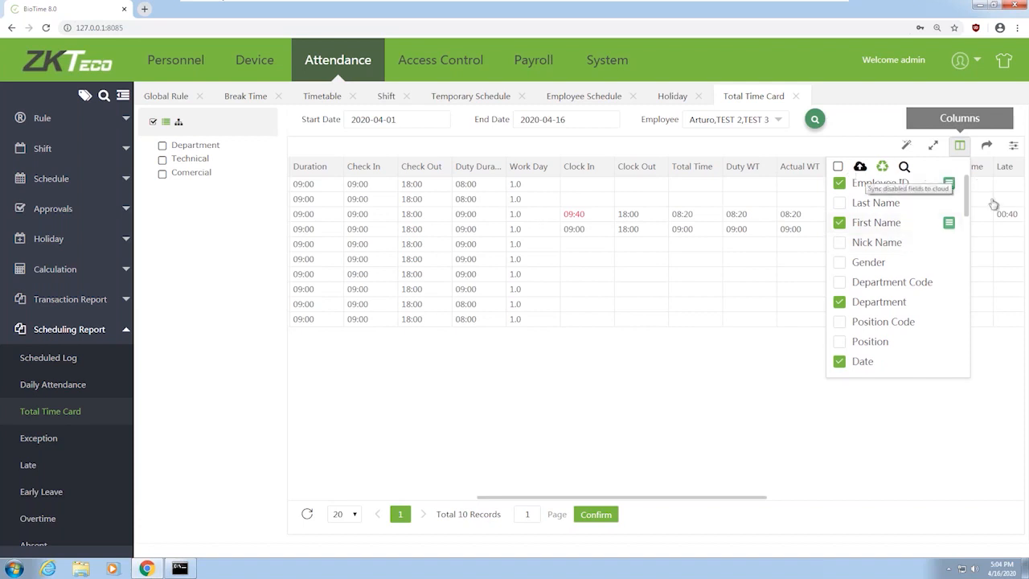
pyautogui.click(960, 146)
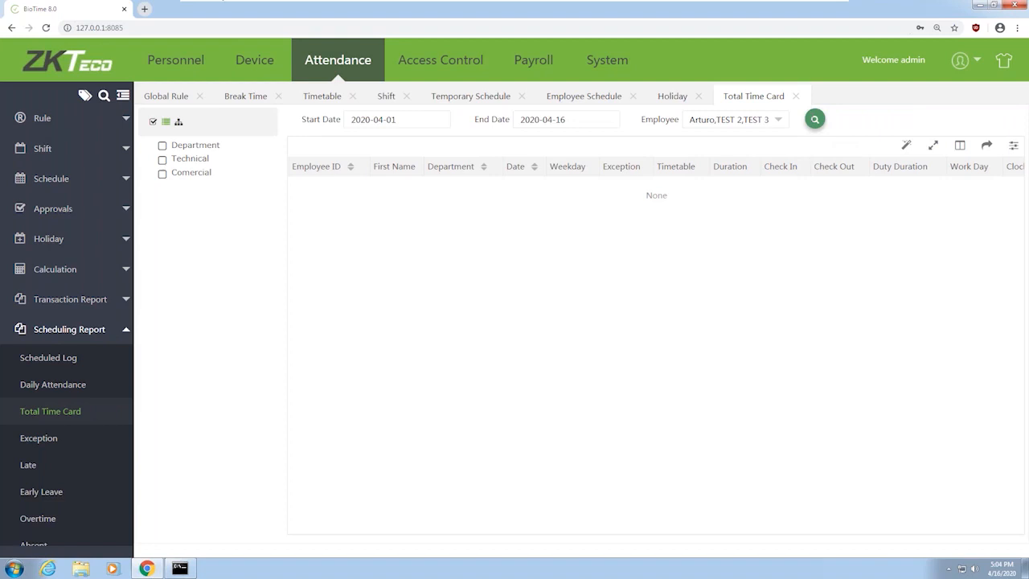
pyautogui.click(814, 120)
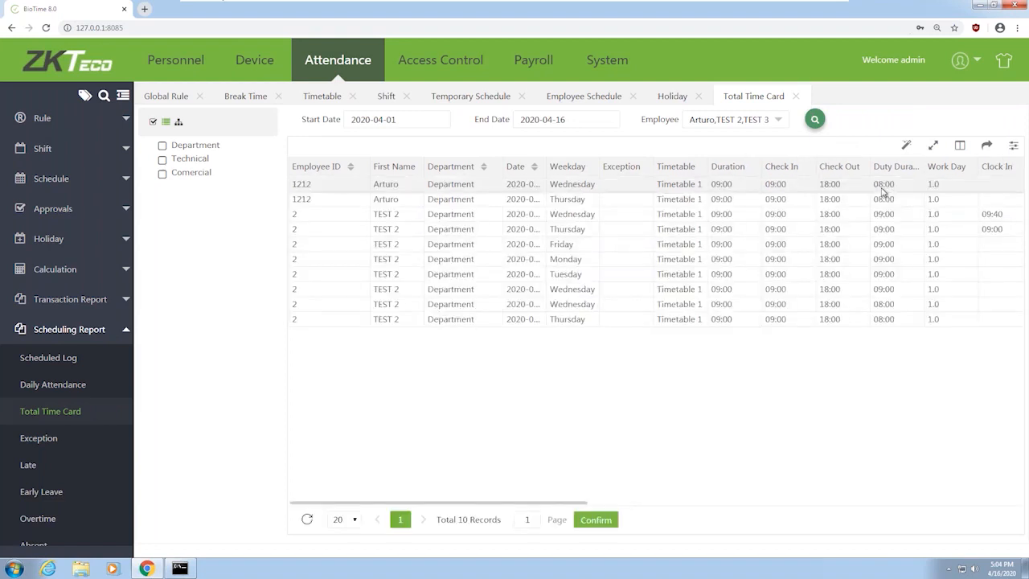
# Look at the Export format choices without exporting, then expand the Approvals options
pyautogui.click(988, 147)
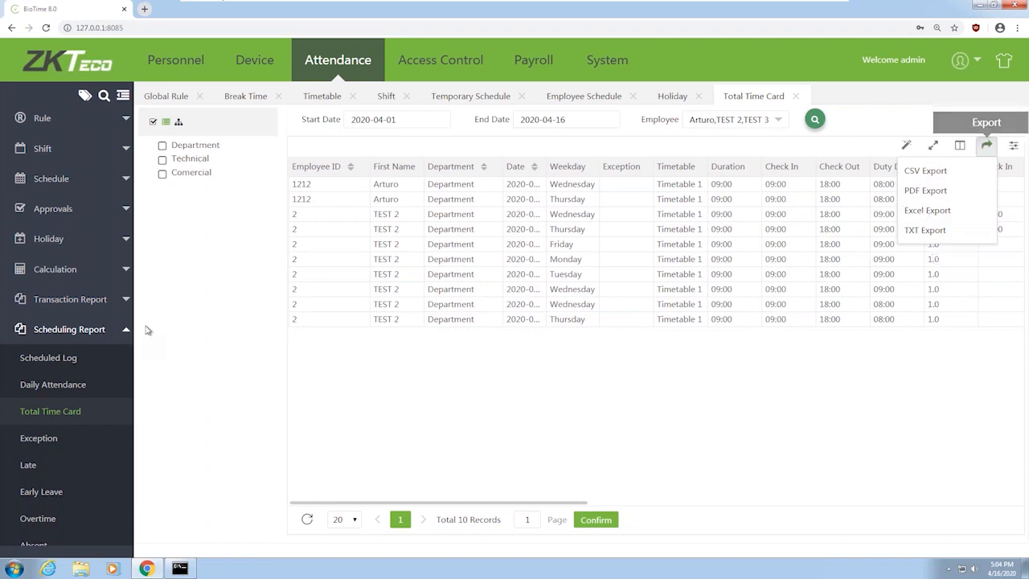
pyautogui.click(122, 325)
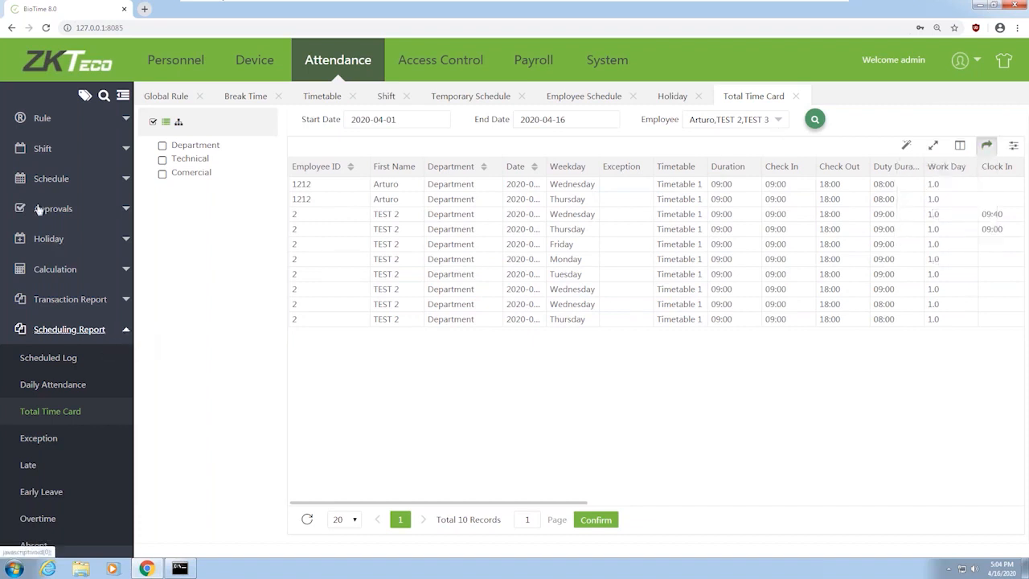
pyautogui.click(113, 209)
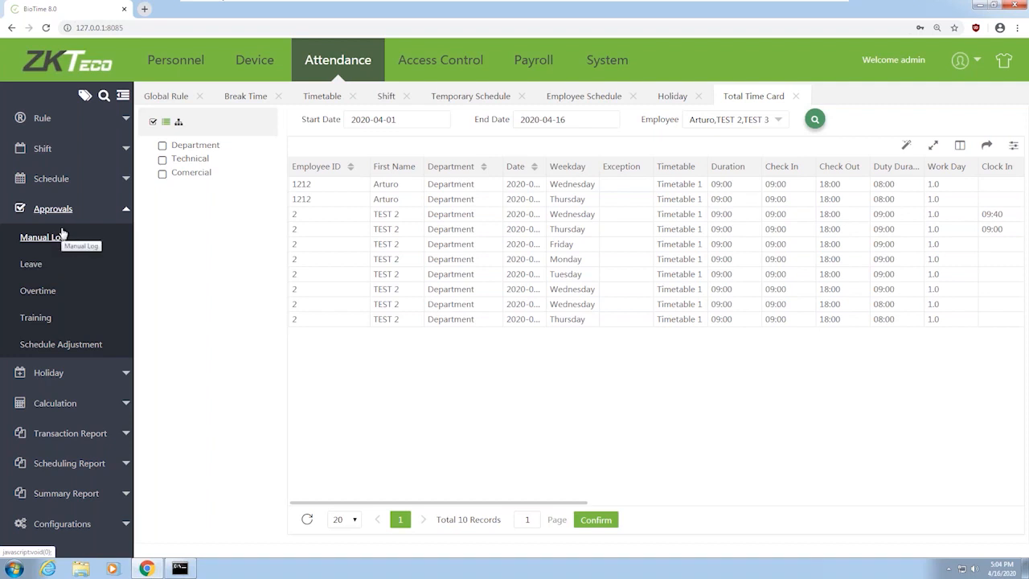
# Add a Sick Leave request for the first employee from 2020-04-15 to 2020-04-16
pyautogui.click(36, 264)
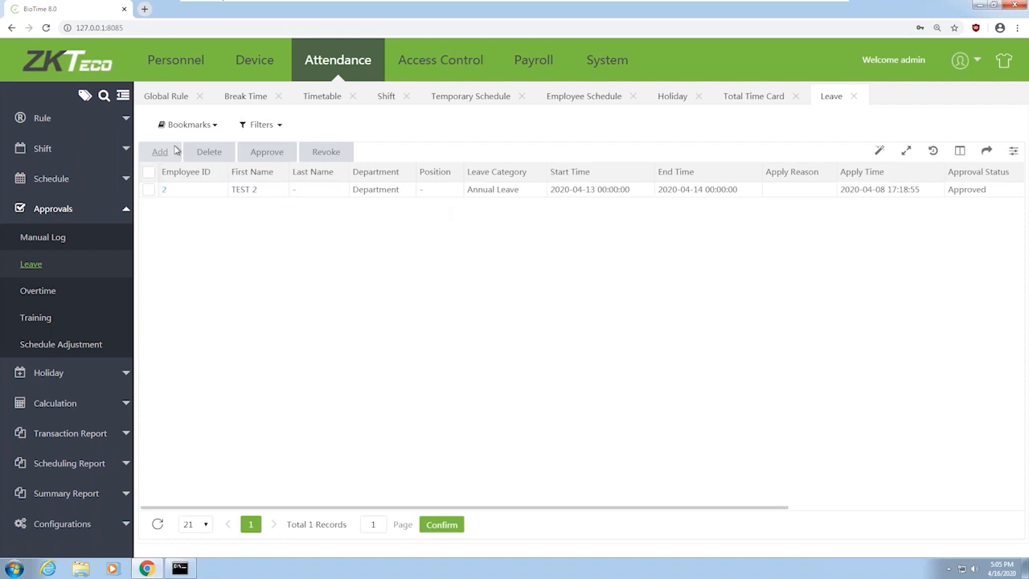
pyautogui.click(176, 151)
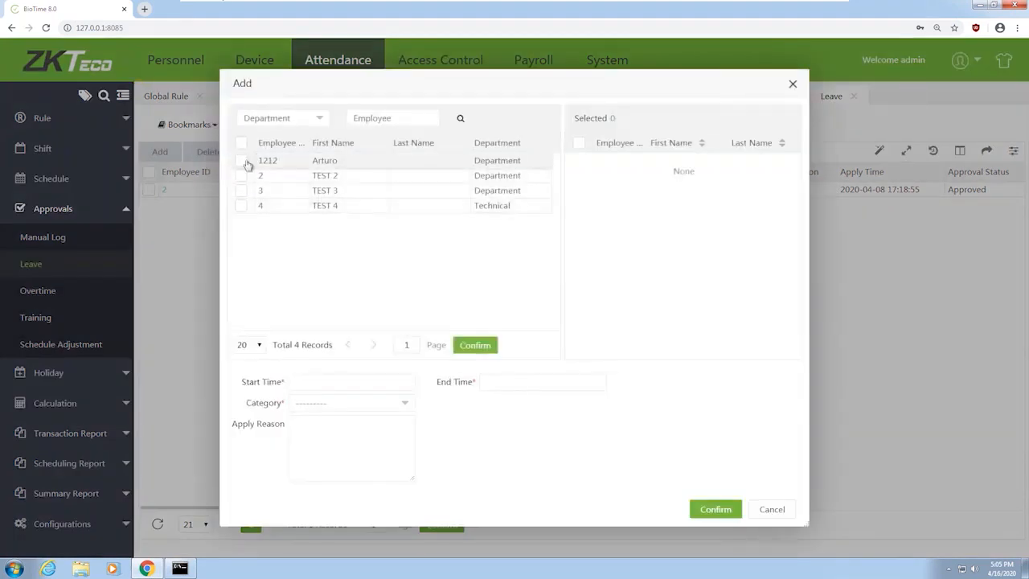
pyautogui.click(241, 161)
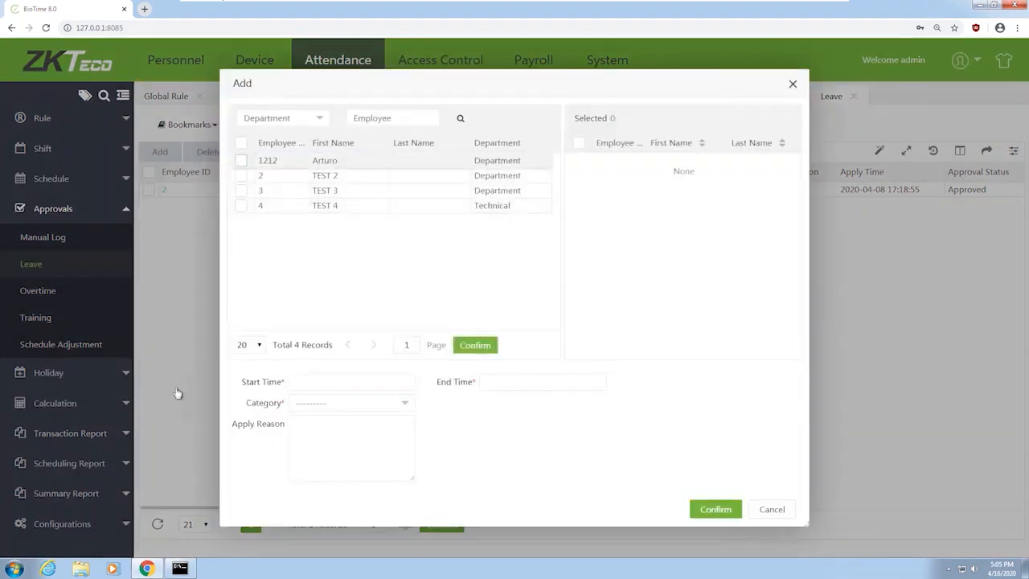
pyautogui.click(348, 383)
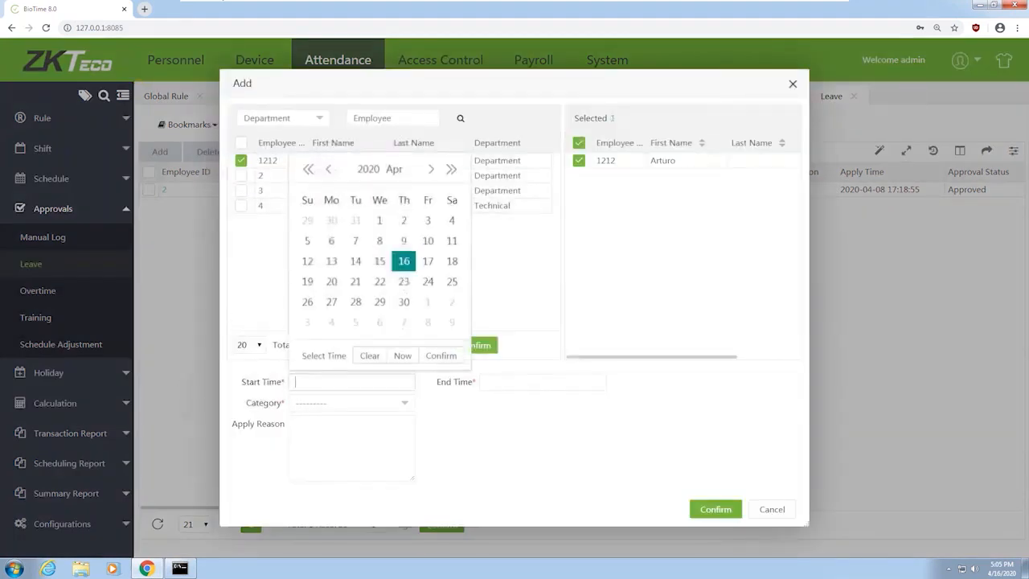
pyautogui.click(439, 356)
pyautogui.click(543, 389)
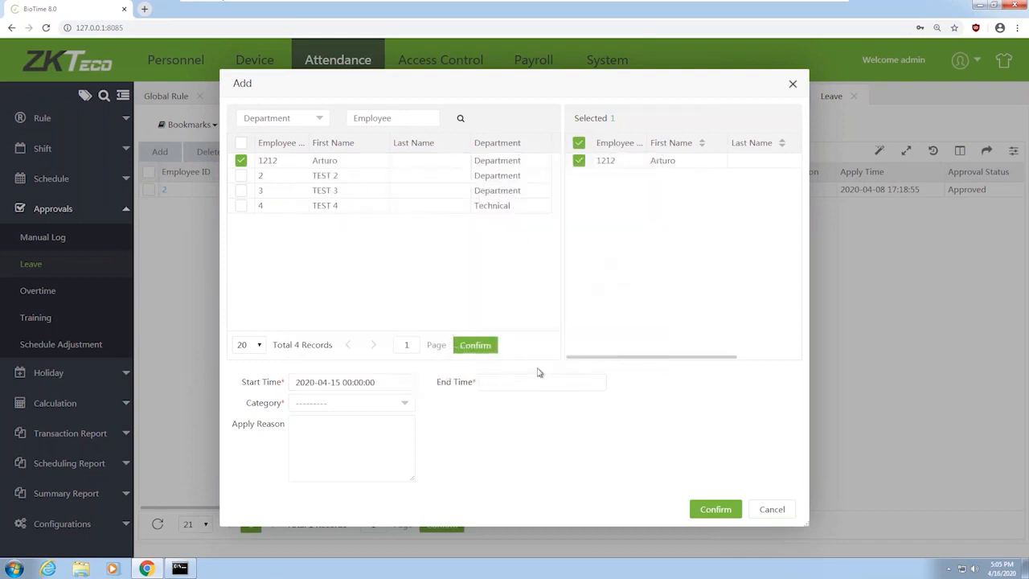
pyautogui.click(530, 387)
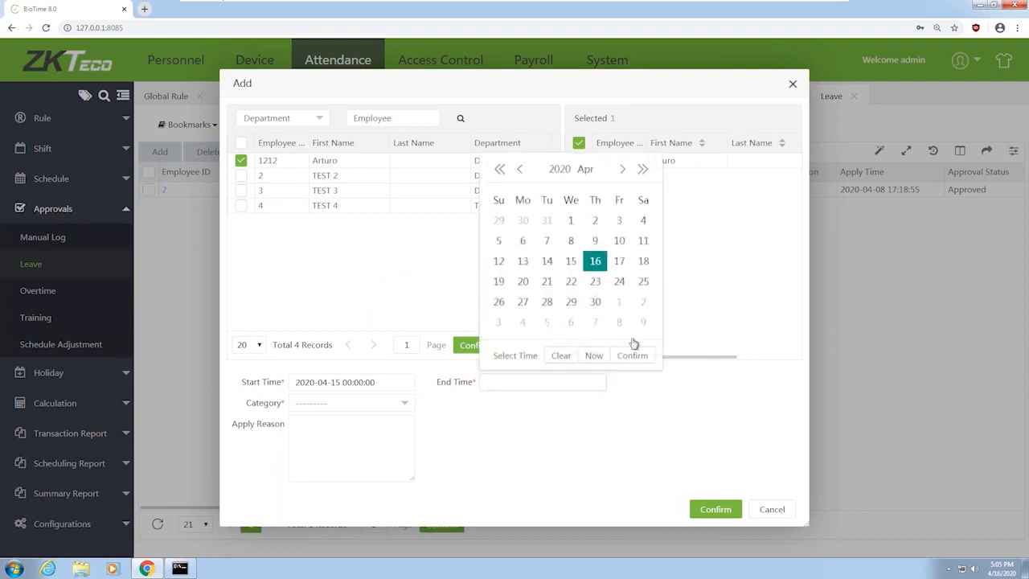
pyautogui.click(632, 356)
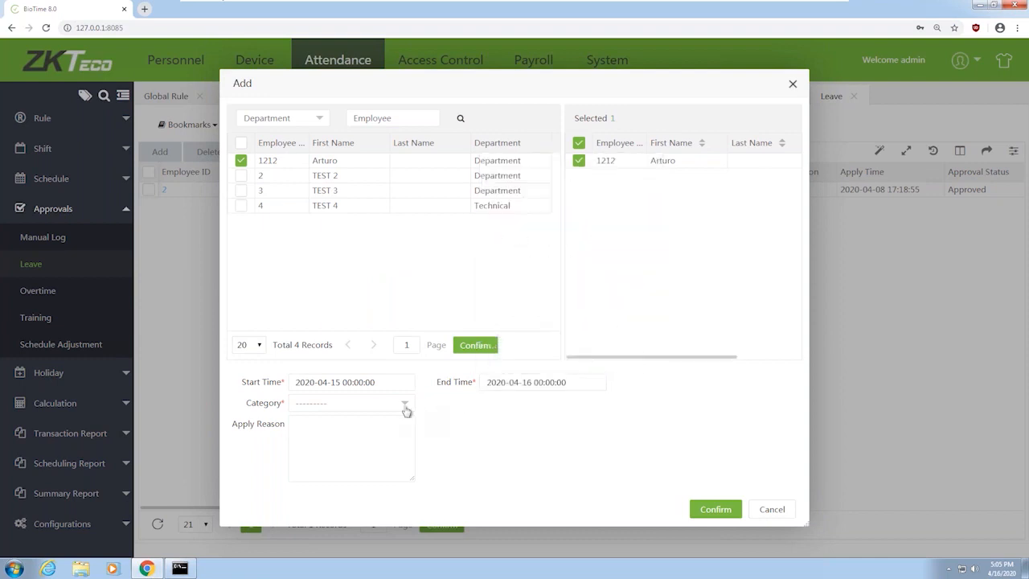
pyautogui.click(356, 404)
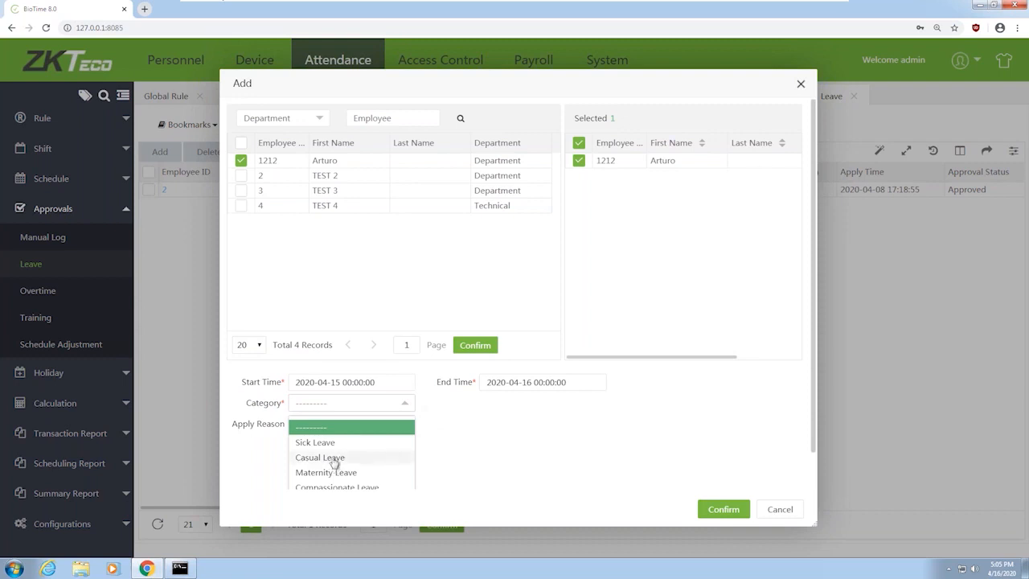
pyautogui.click(333, 442)
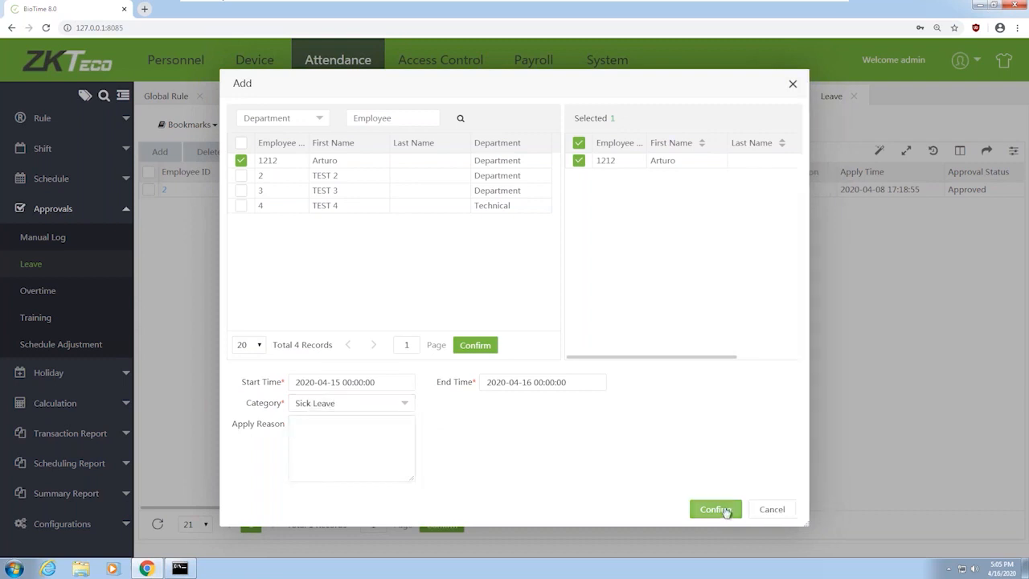
pyautogui.click(726, 512)
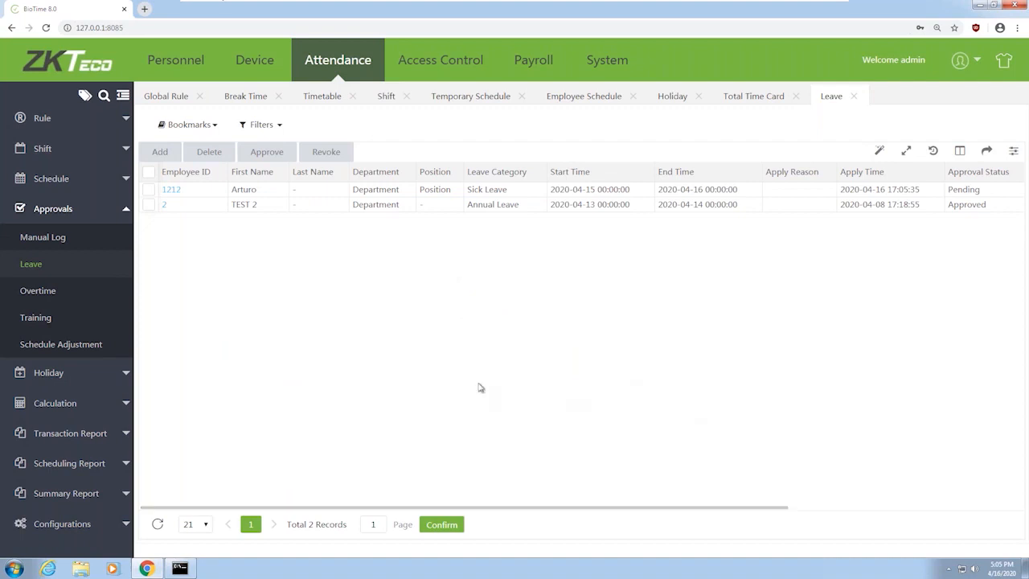
# Approve the pending 2020-04-15 to 2020-04-16 sick leave request, then move to Access Control
pyautogui.click(149, 190)
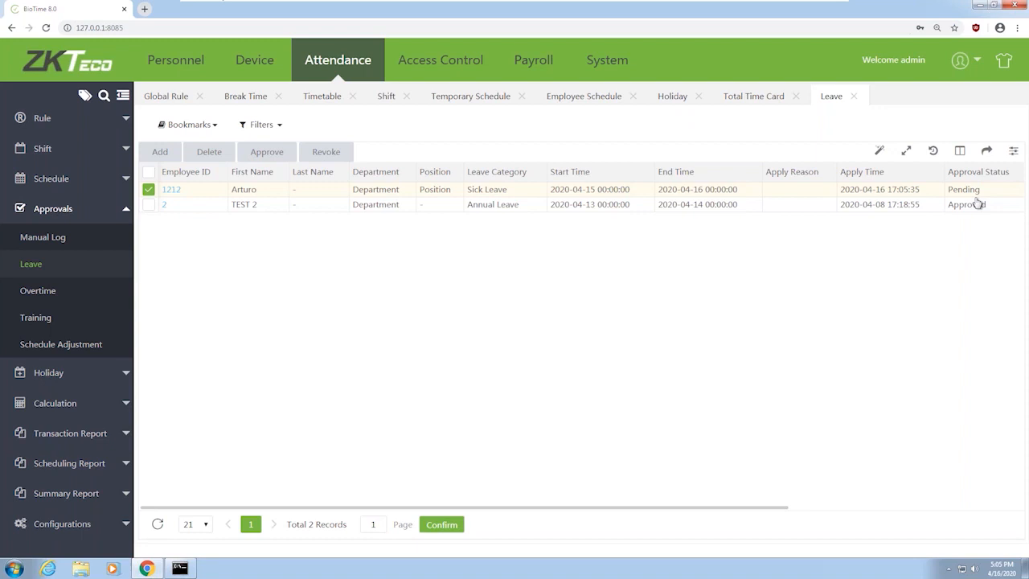
pyautogui.click(267, 152)
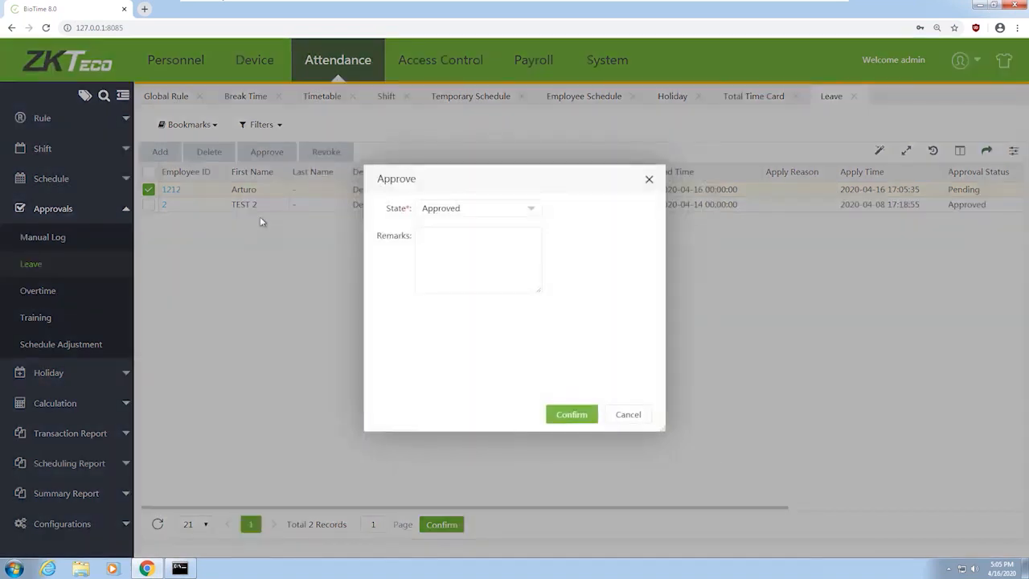
pyautogui.click(553, 415)
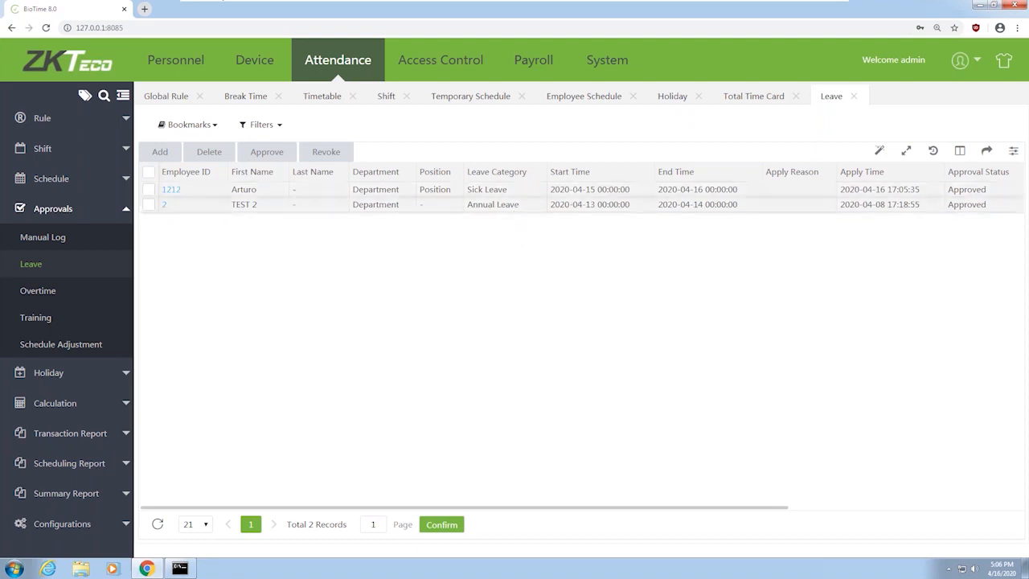
pyautogui.click(481, 66)
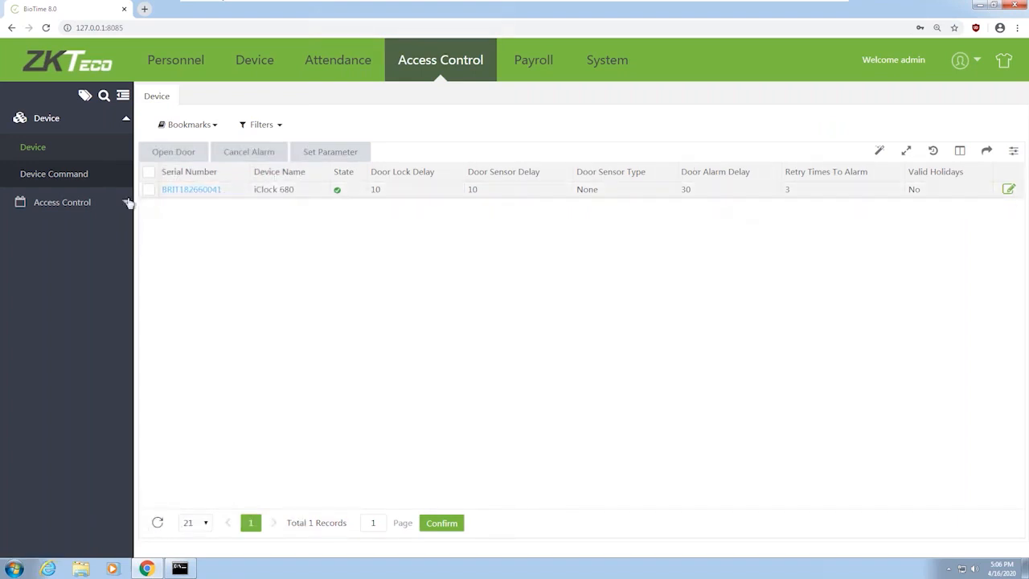
# Remotely open the iClock 680 door, then bring up the device's parameter settings
pyautogui.click(149, 192)
pyautogui.click(184, 154)
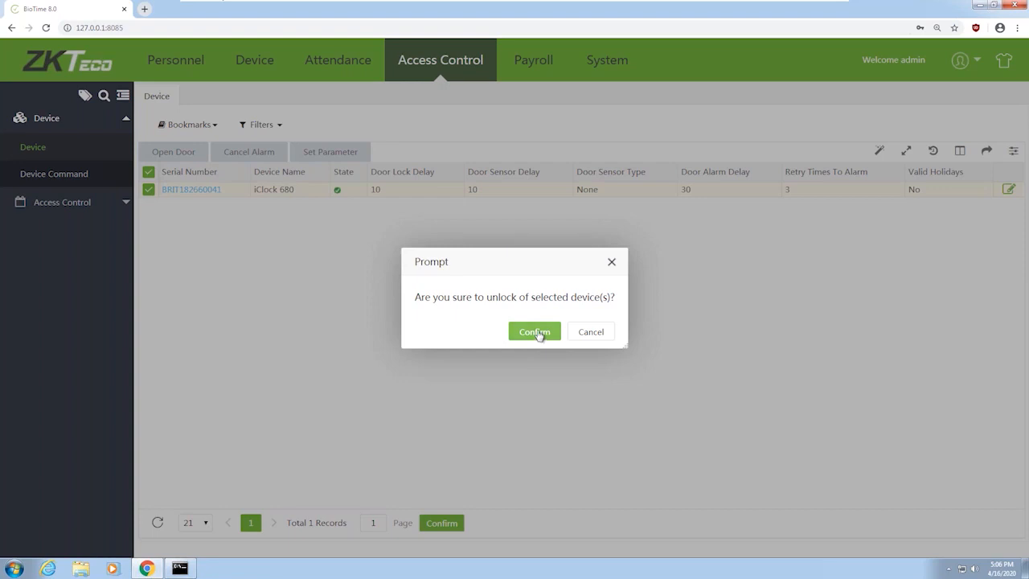
pyautogui.click(536, 332)
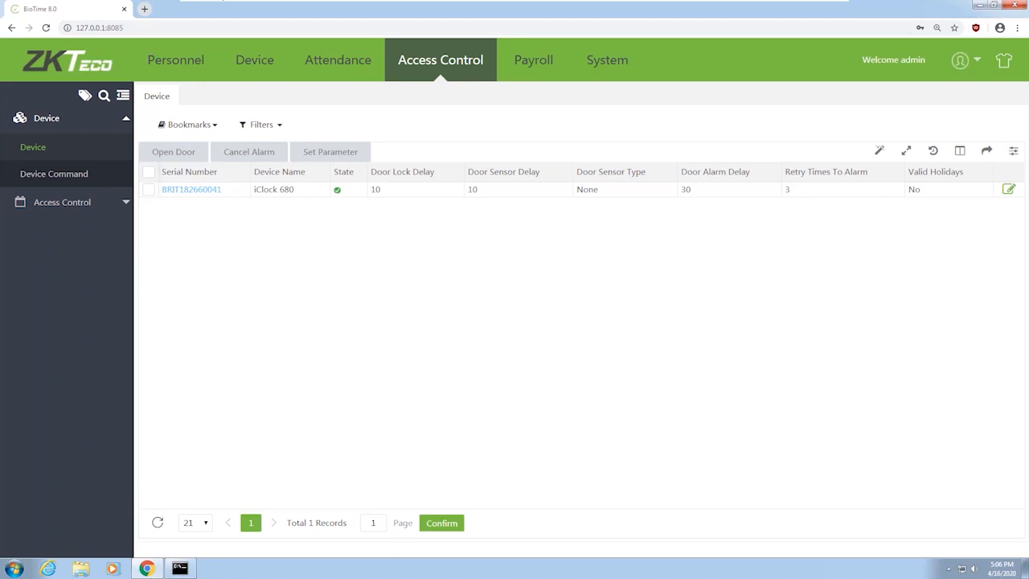
pyautogui.click(355, 153)
pyautogui.click(148, 190)
pyautogui.click(342, 151)
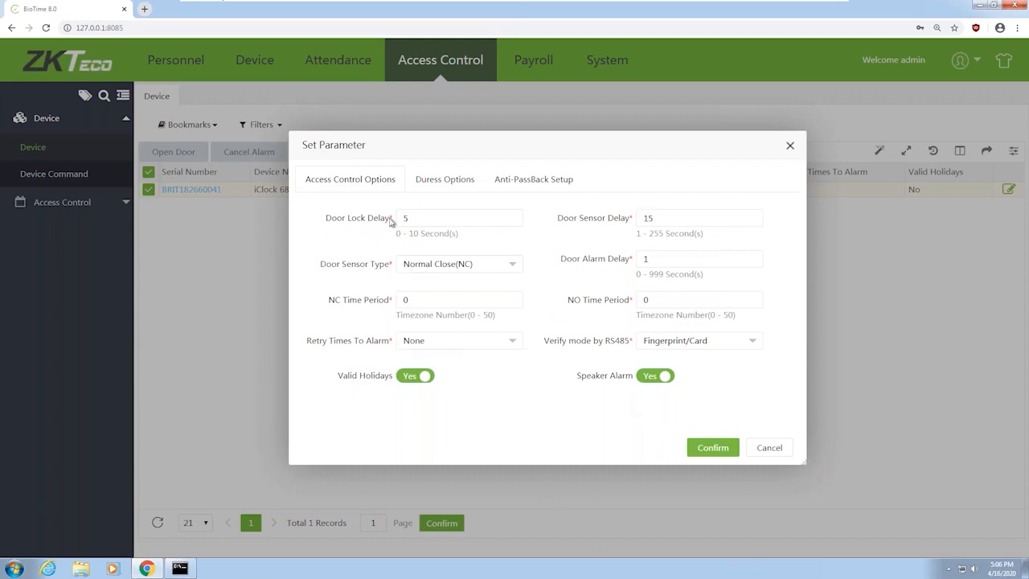
pyautogui.click(448, 184)
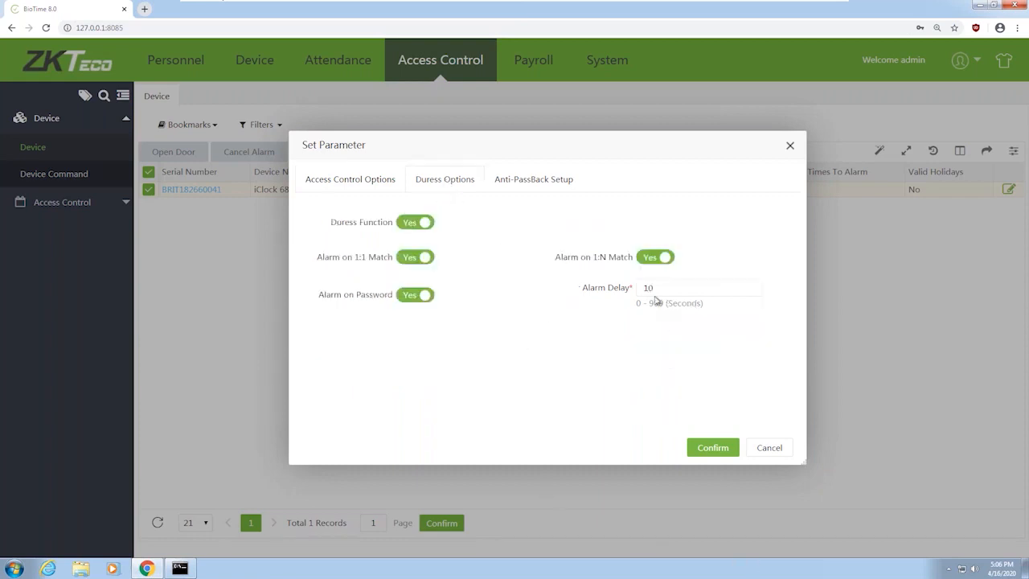
pyautogui.click(529, 187)
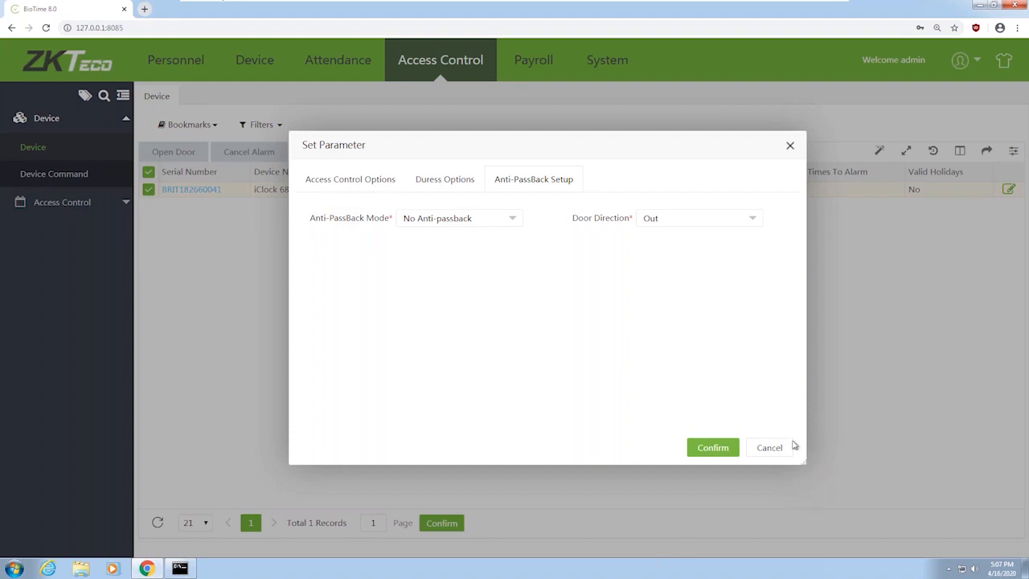
pyautogui.click(868, 456)
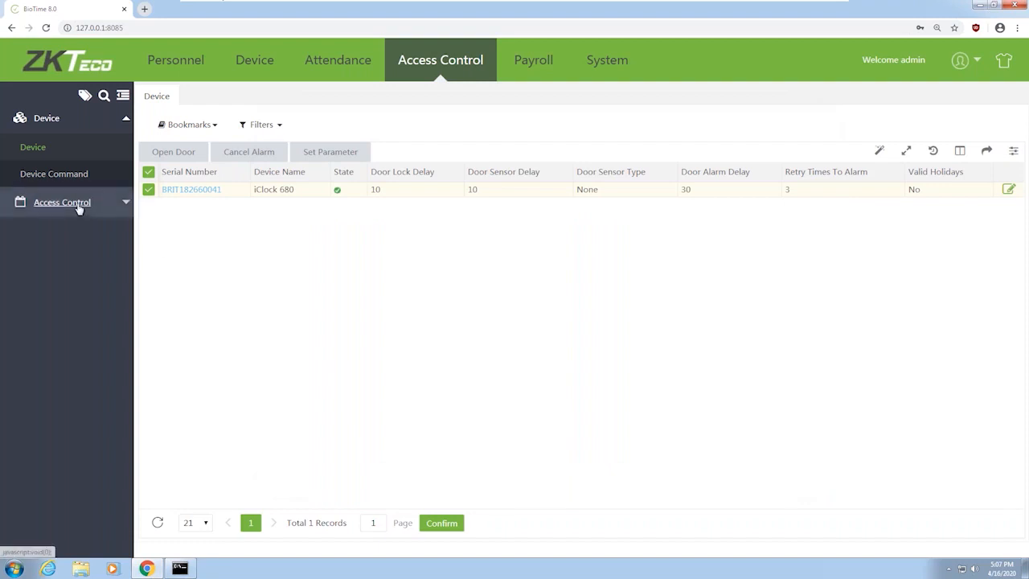
# Browse the access Time Period and Groups lists, ending back on Time Period
pyautogui.click(77, 207)
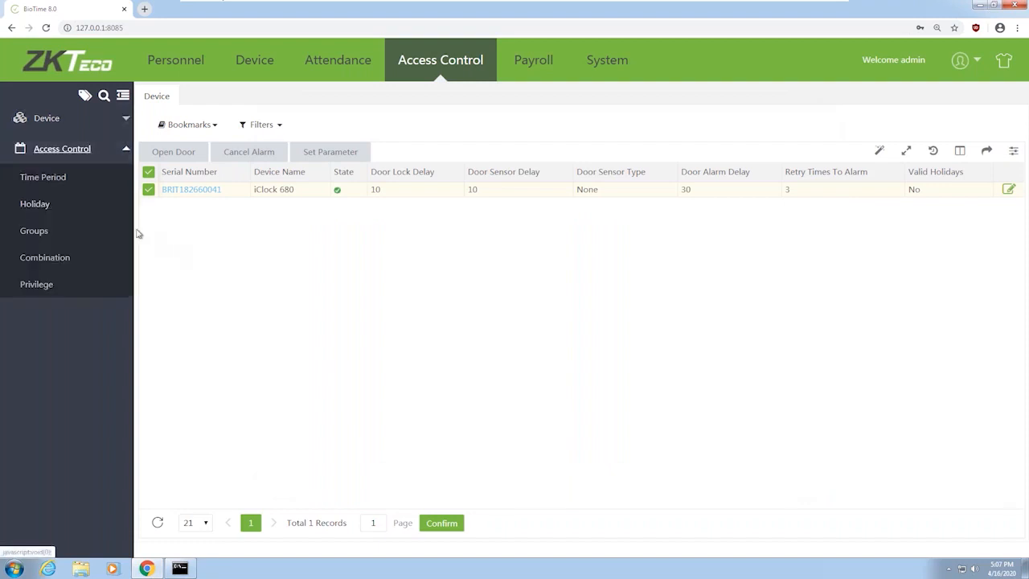
pyautogui.click(66, 184)
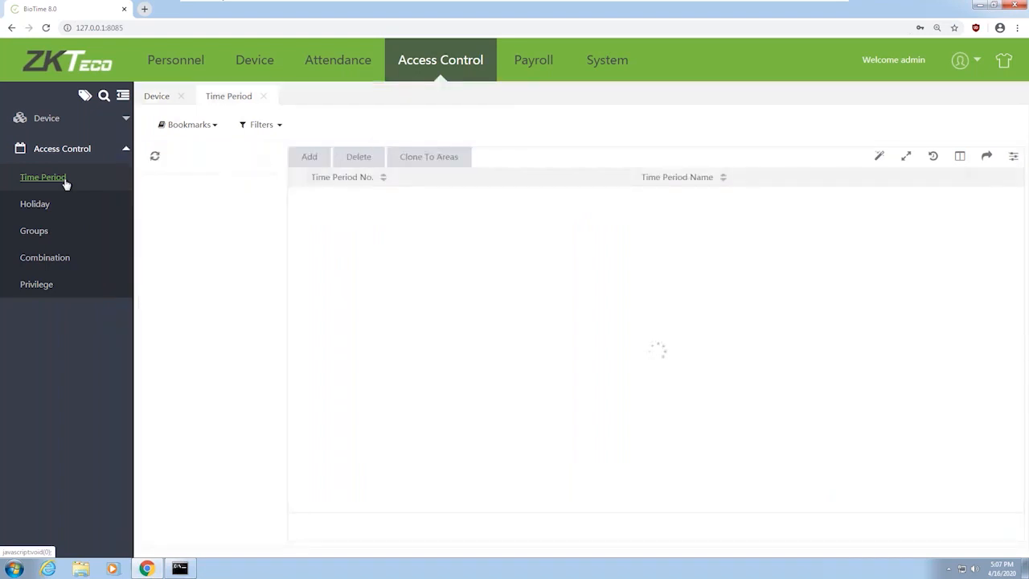
pyautogui.click(47, 230)
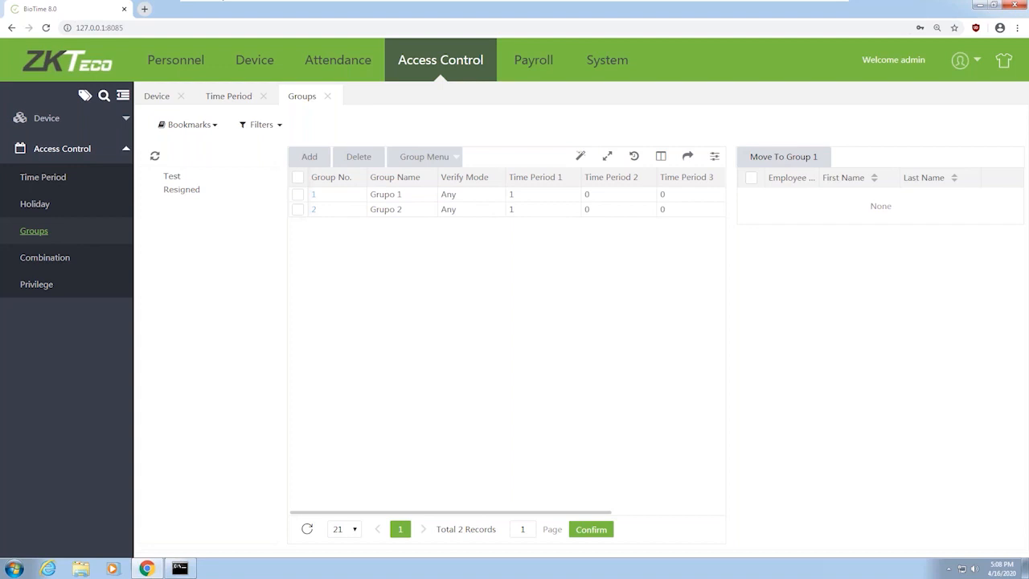
pyautogui.click(44, 179)
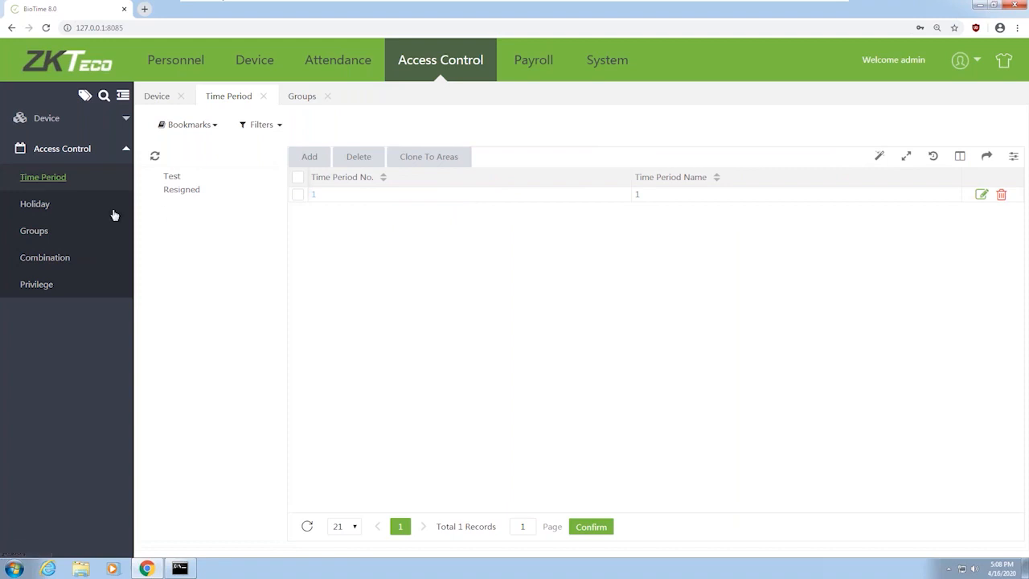
pyautogui.click(313, 195)
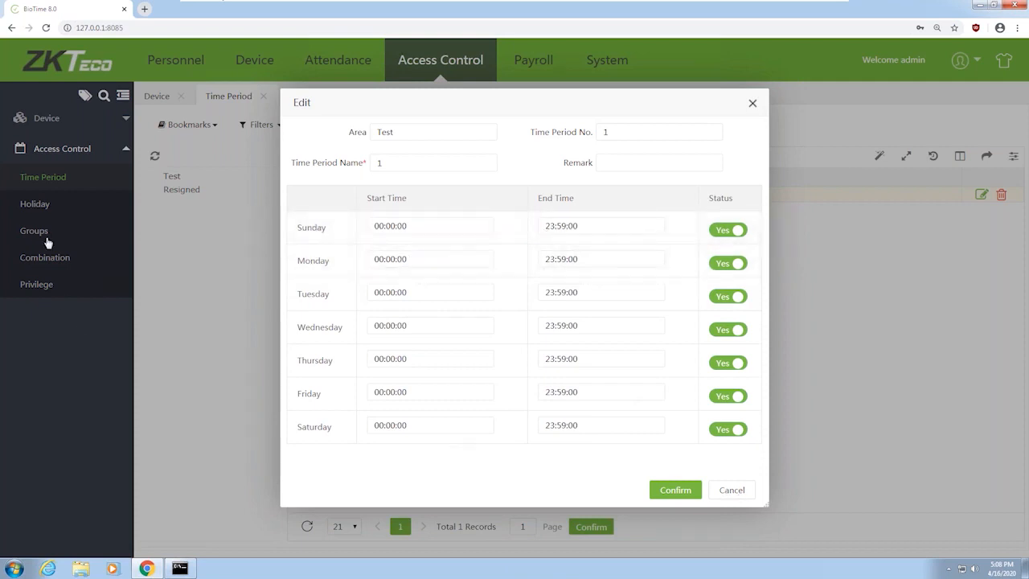
pyautogui.click(41, 233)
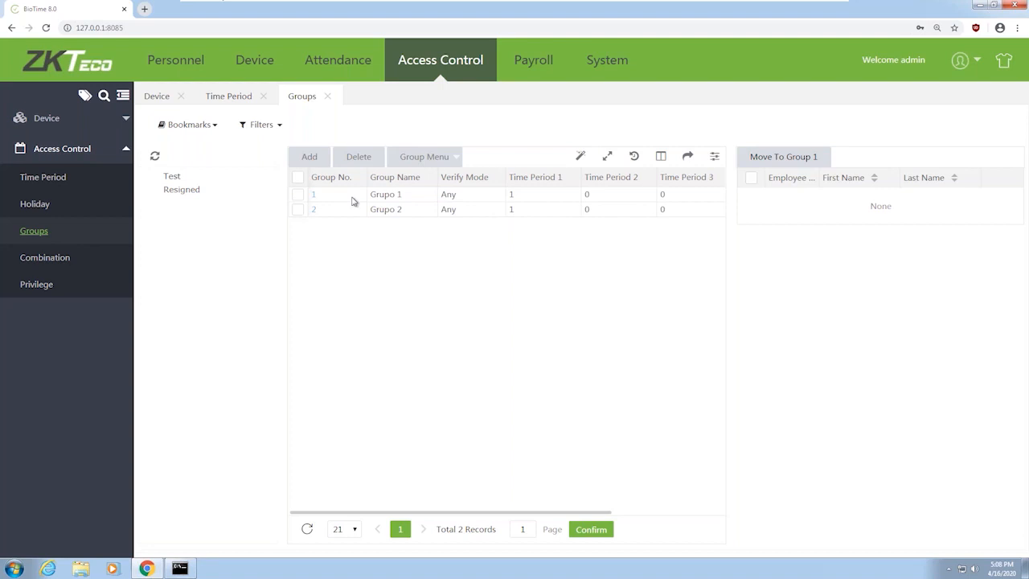
# Inspect Grupo 1 in its Edit dialog, then show the ten access combinations
pyautogui.click(518, 198)
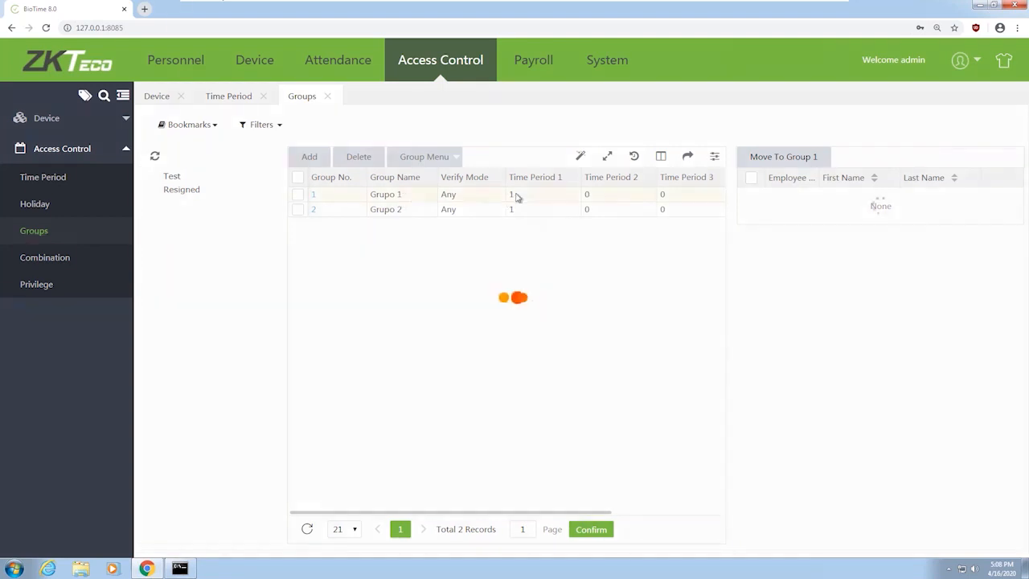
pyautogui.doubleClick(515, 194)
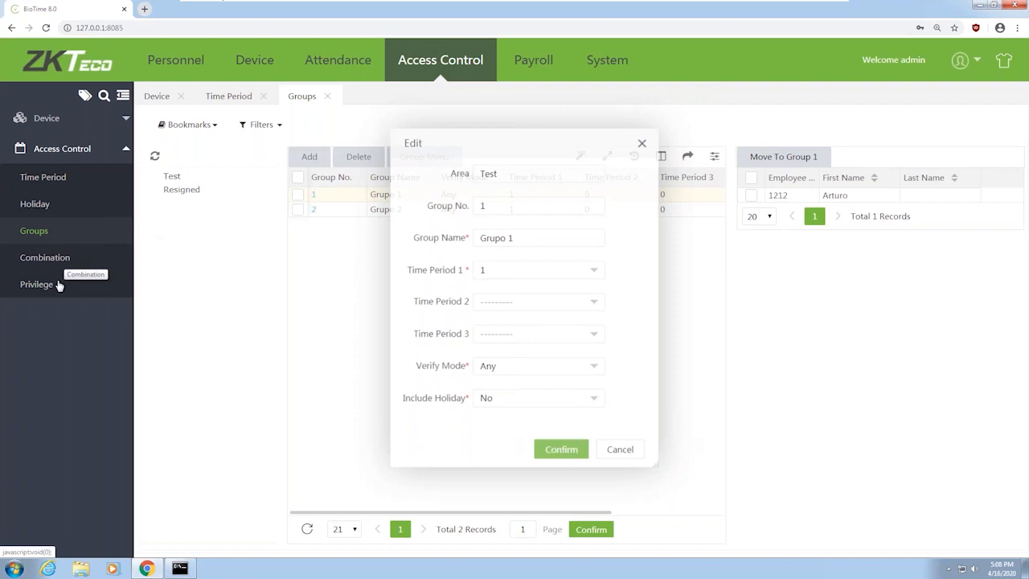
pyautogui.click(61, 258)
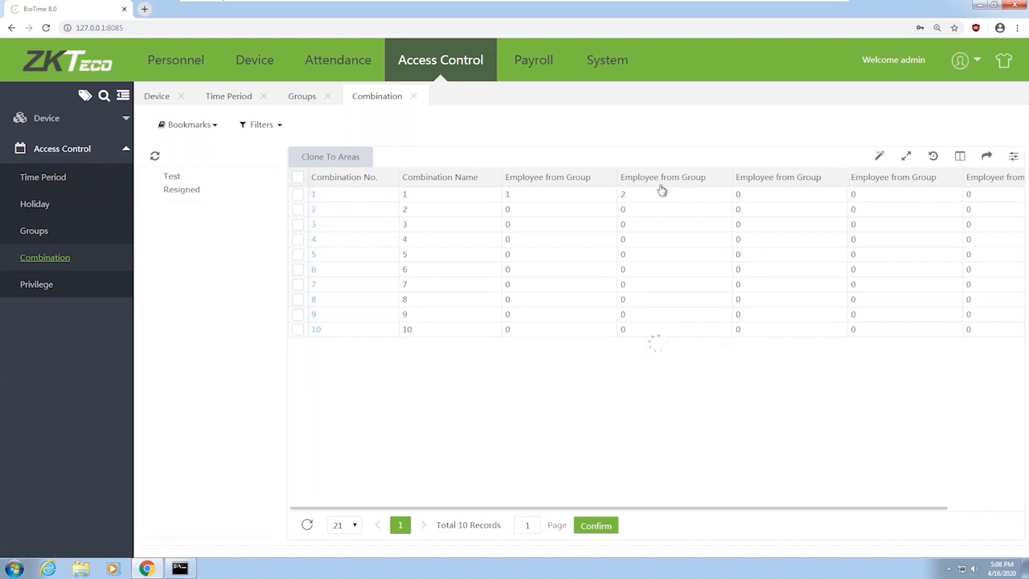
# View combination 1 (Grupo 1 and Grupo 2) without saving, then list employee privileges
pyautogui.doubleClick(314, 194)
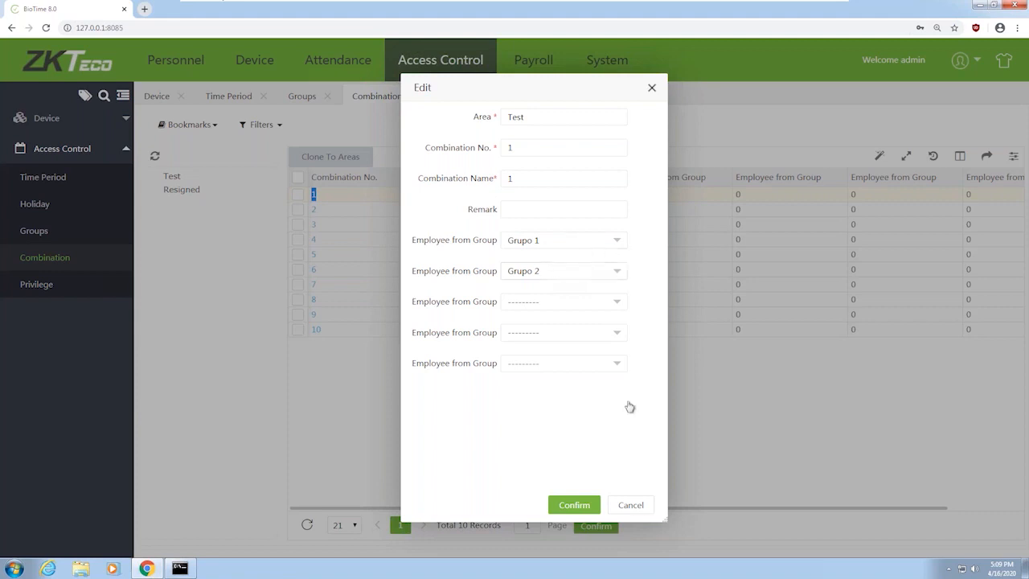
pyautogui.click(631, 505)
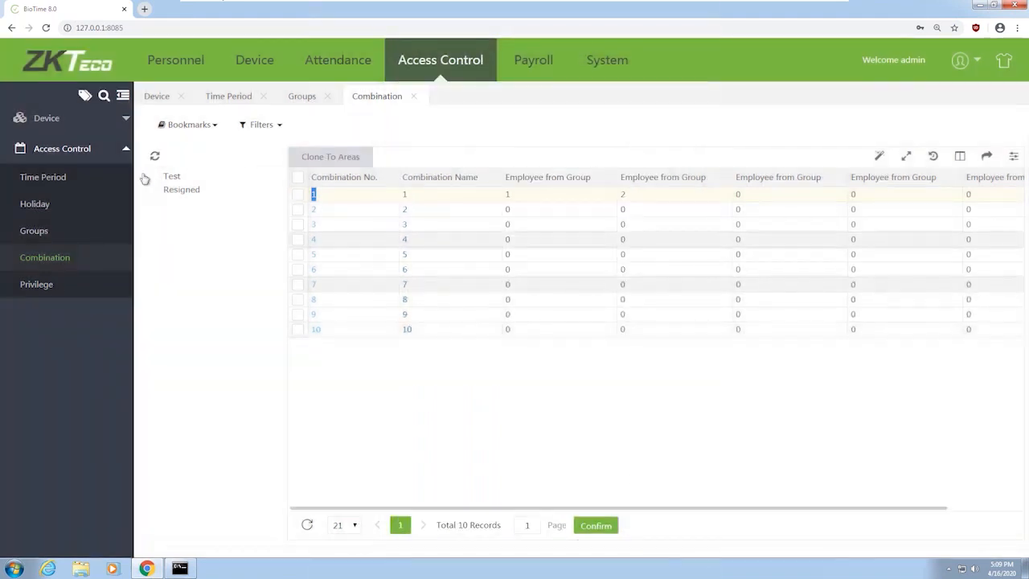
pyautogui.click(53, 288)
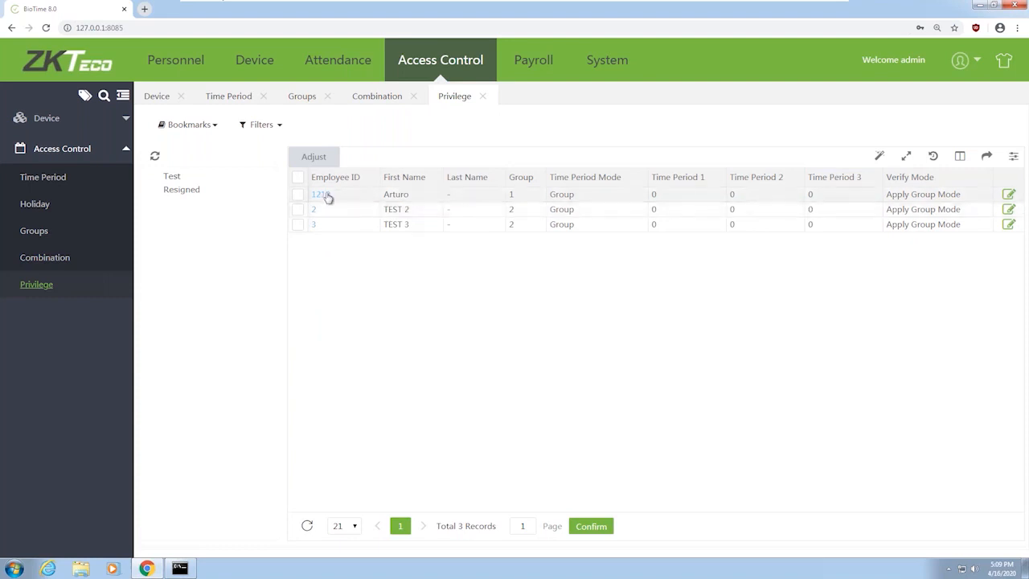
# Try Personnel verify mode and Apply Group Mode for employee 1212, cancel, then go to Payroll
pyautogui.click(323, 196)
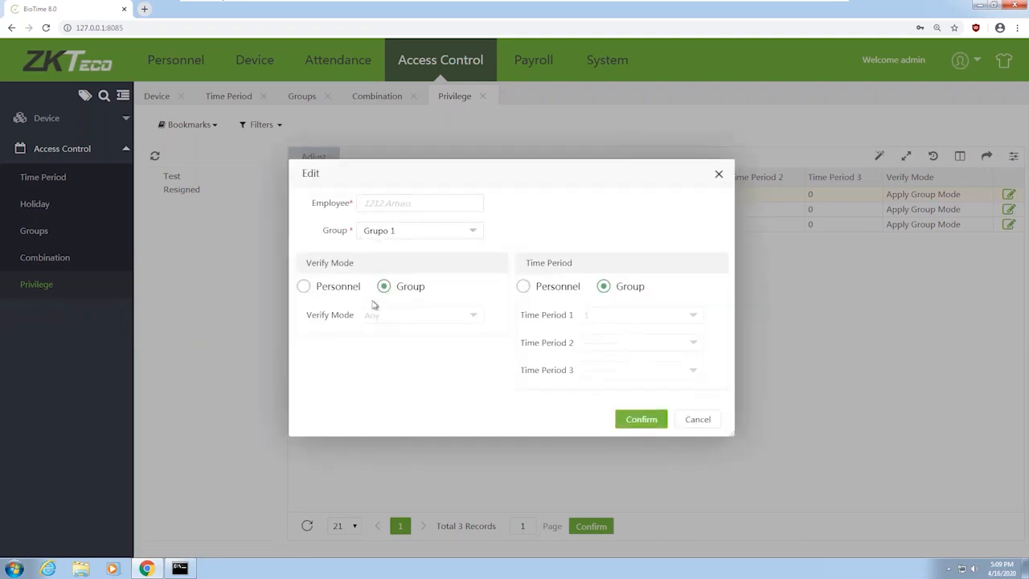
pyautogui.click(306, 287)
pyautogui.click(397, 319)
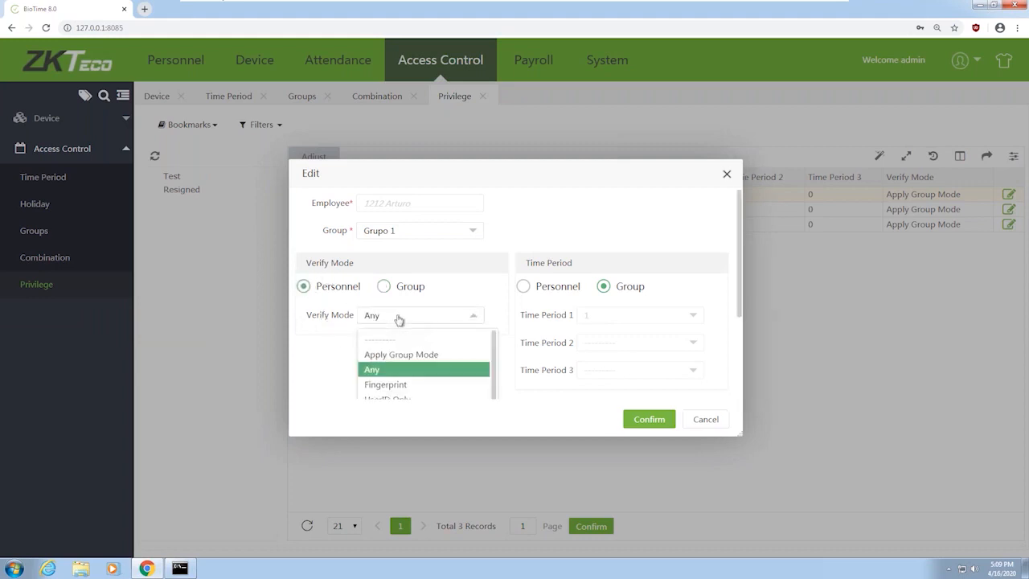
pyautogui.scroll(-3, 391, 385)
pyautogui.scroll(-1, 420, 374)
pyautogui.scroll(4, 420, 374)
pyautogui.click(416, 352)
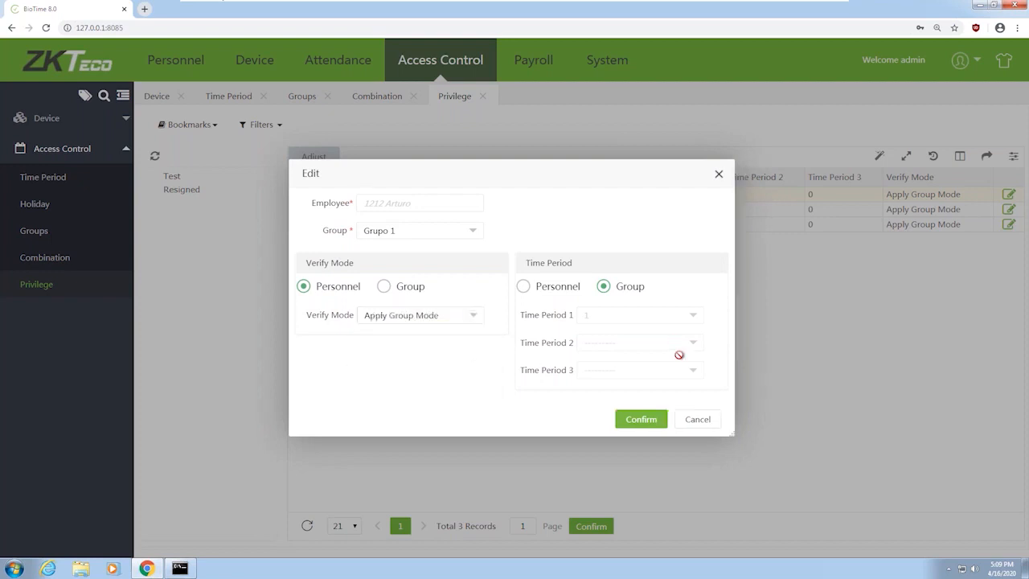
pyautogui.click(698, 419)
pyautogui.click(537, 63)
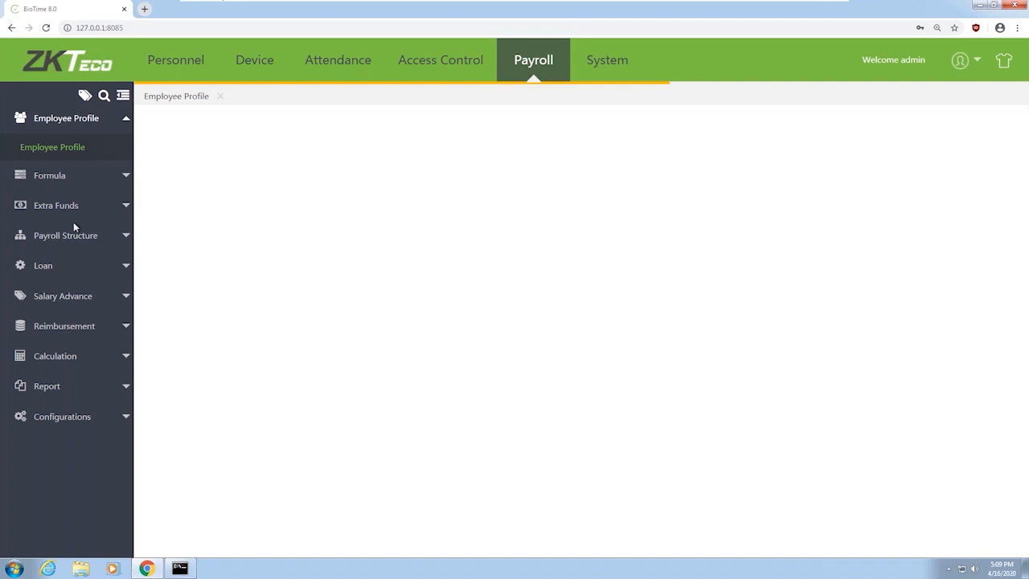
# Show the four payroll employee profiles, then go to the System module's User Group page
pyautogui.click(23, 146)
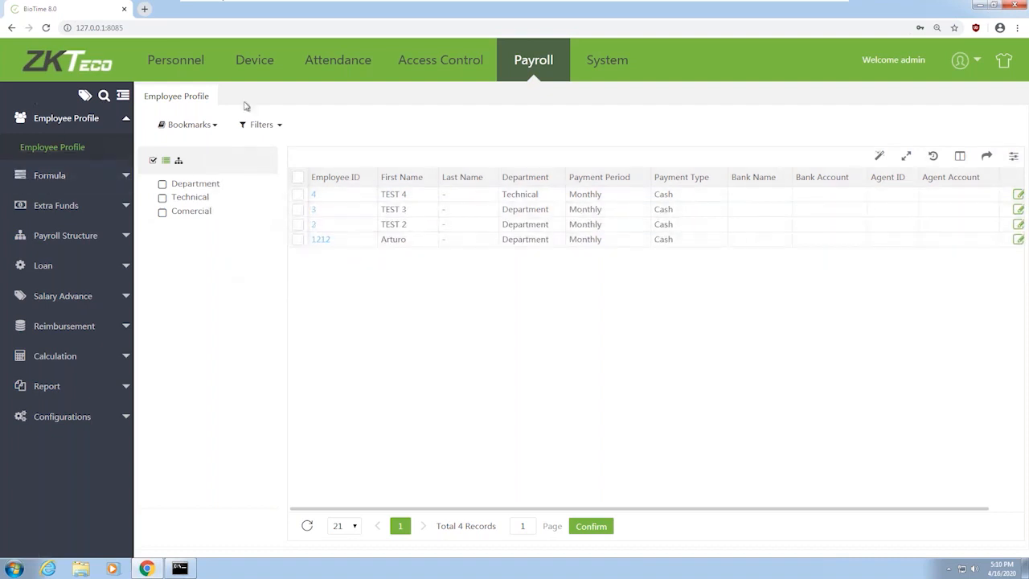
pyautogui.click(615, 60)
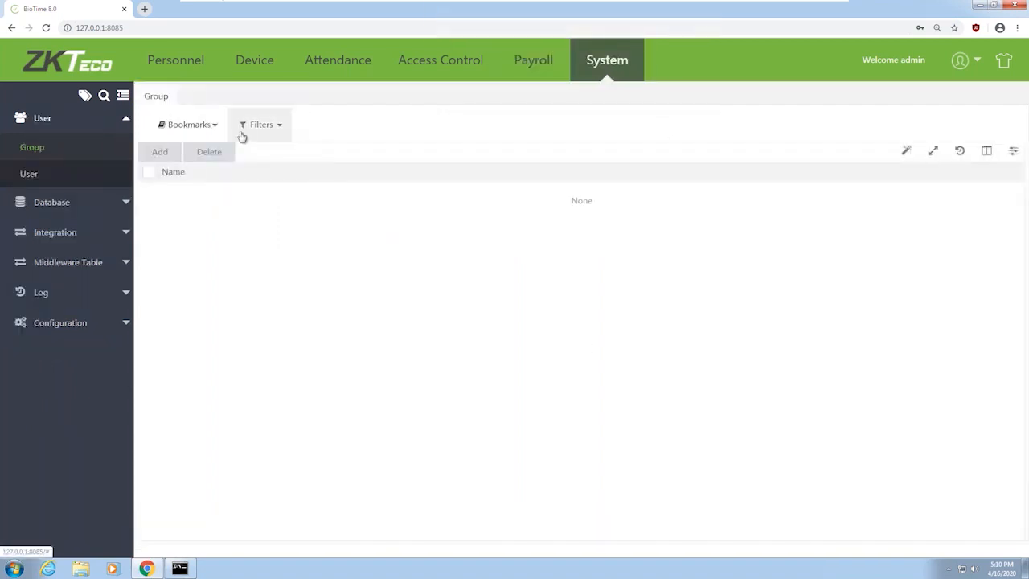
# Show the Database Migrate page, set to ZKTimeweb2.0 and MSSQL Server
pyautogui.click(126, 207)
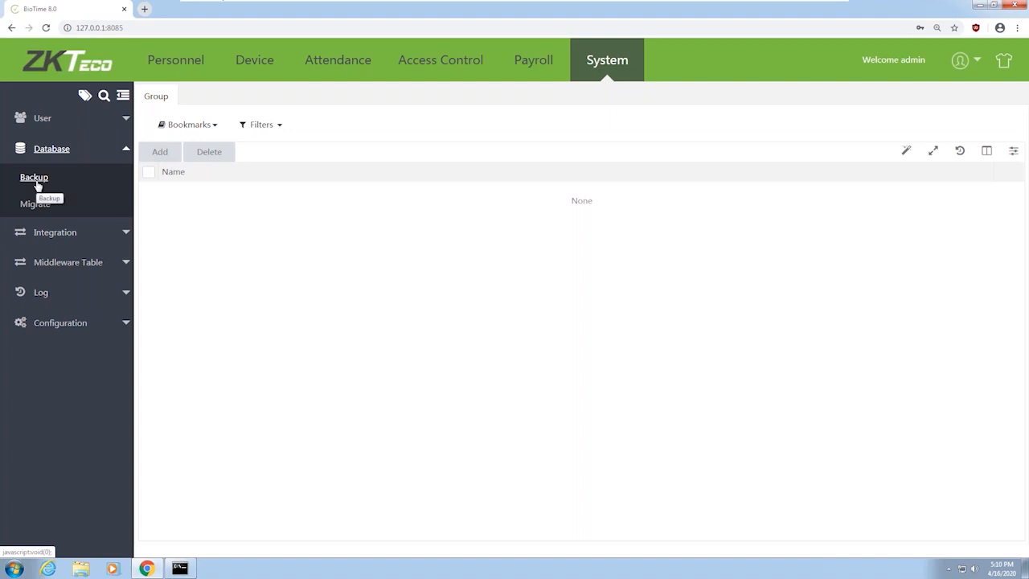
pyautogui.click(43, 206)
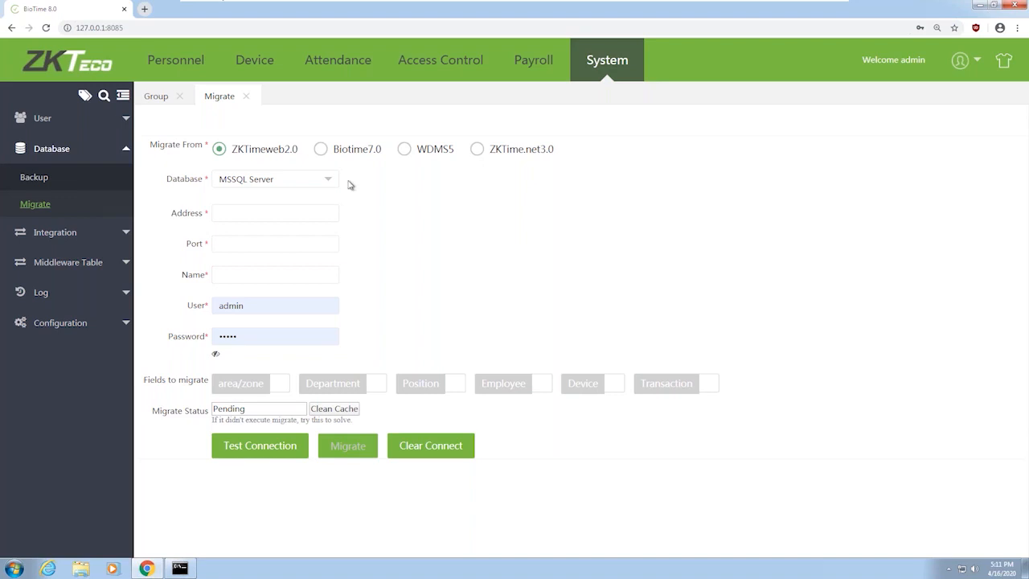
# Expand Integration and Middleware Table to list Department, Position, Area and Employee
pyautogui.click(104, 238)
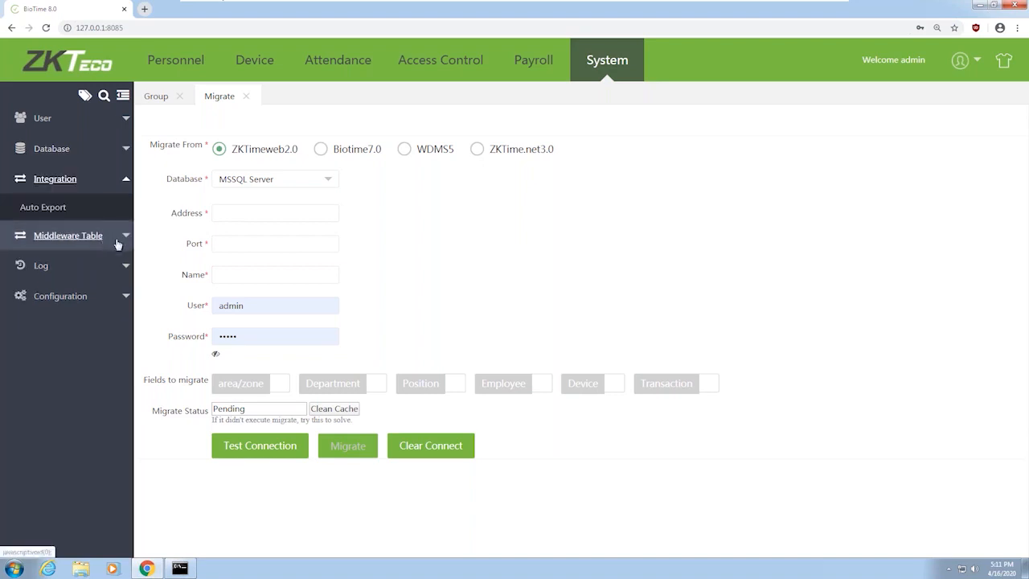
pyautogui.click(85, 239)
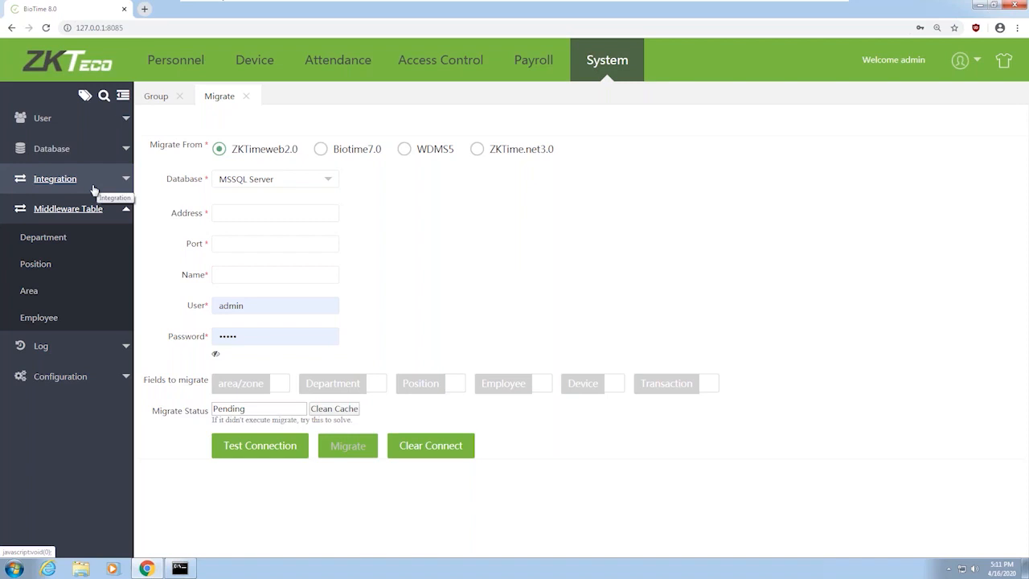
# Look through the Email, Alert and Ftp Setting pages, then minimize Chrome to the desktop
pyautogui.click(100, 383)
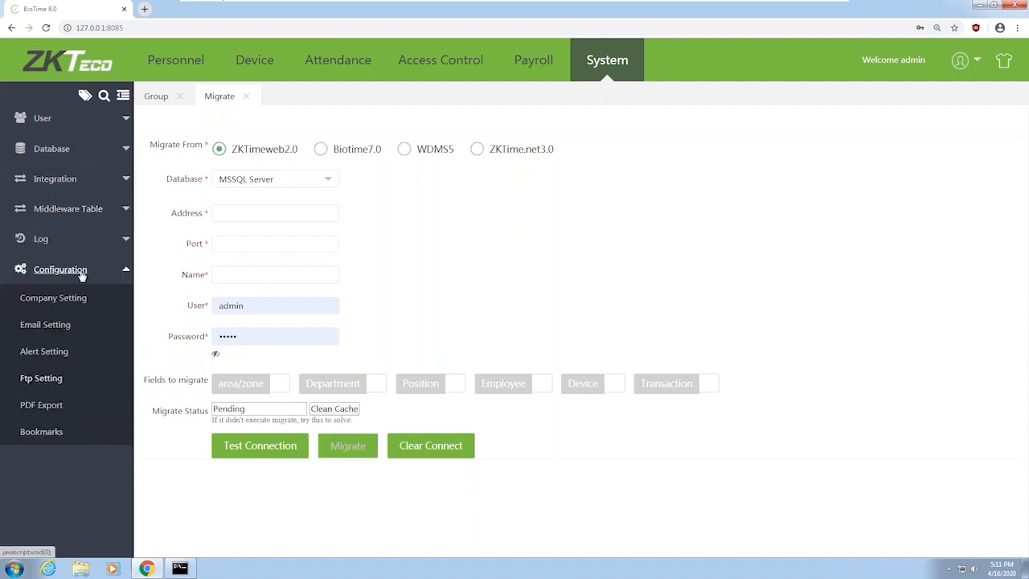
pyautogui.click(64, 330)
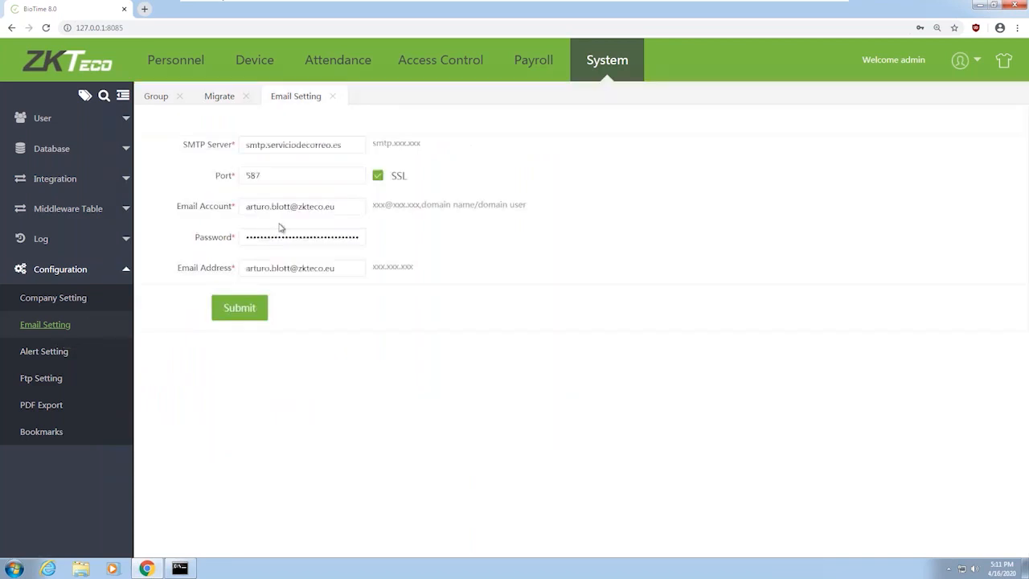
pyautogui.click(44, 354)
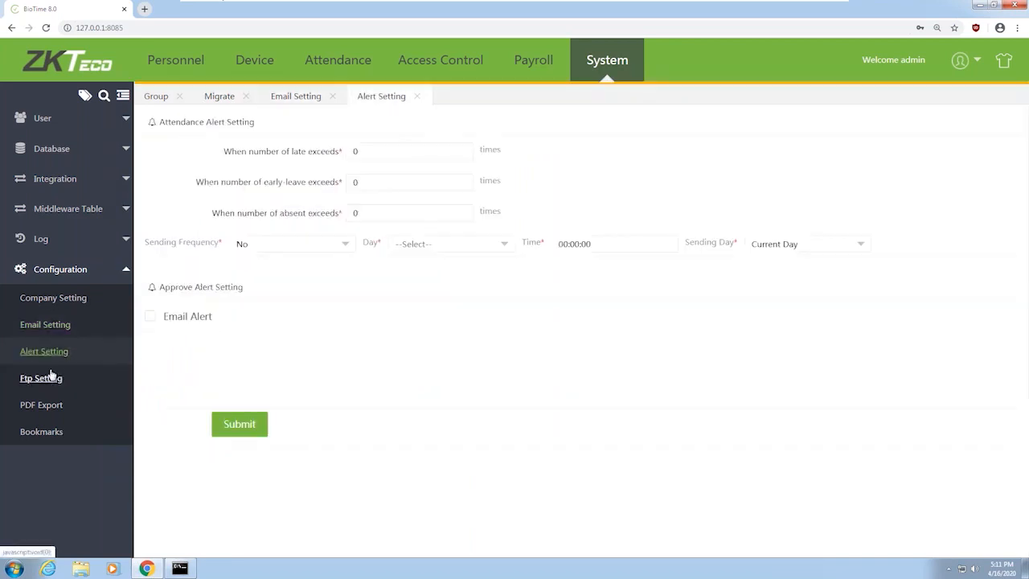
pyautogui.click(95, 367)
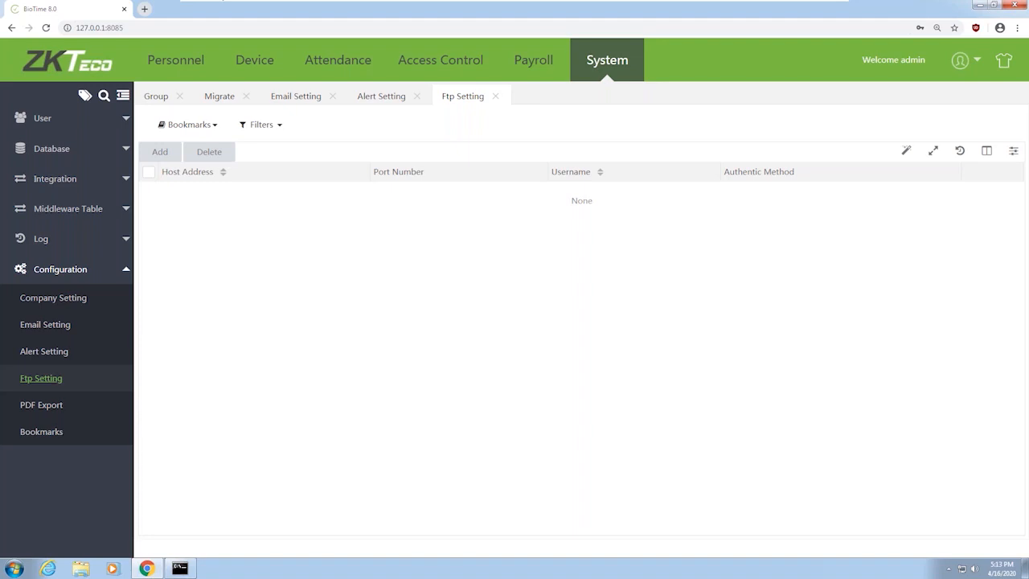
pyautogui.click(978, 5)
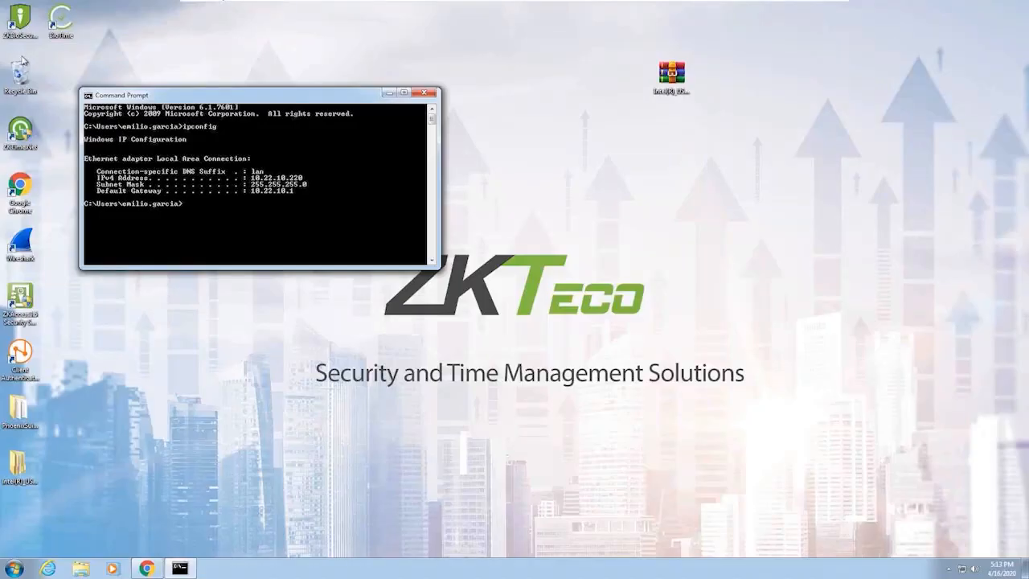
pyautogui.doubleClick(8, 24)
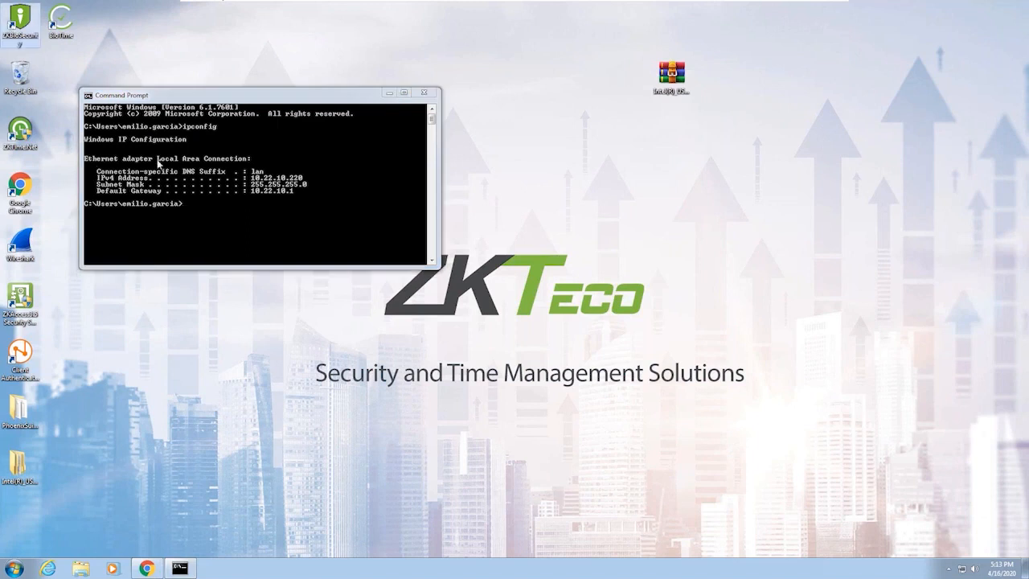
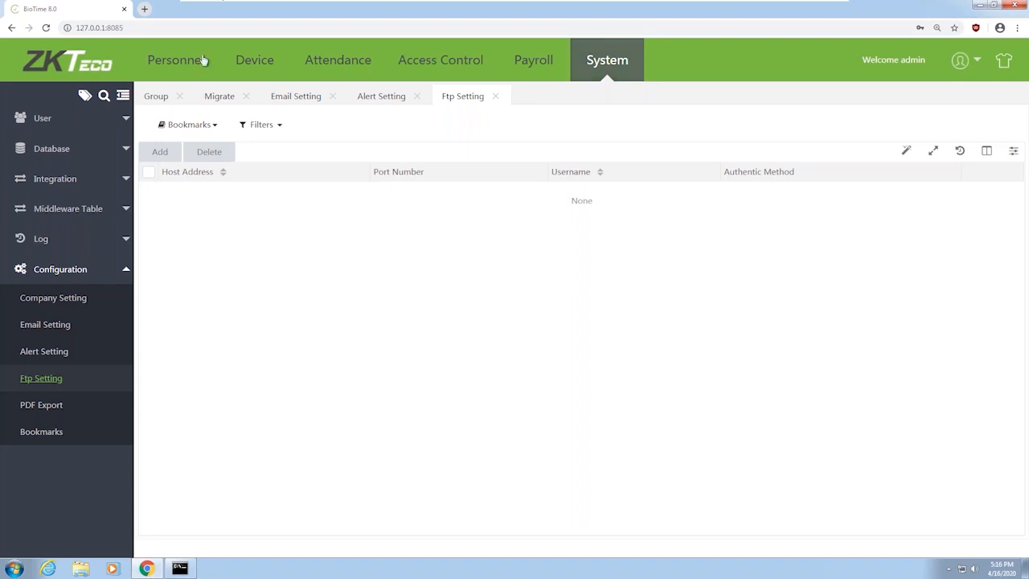
# Switch to the Device module to list the iClock 680 terminal
pyautogui.click(254, 69)
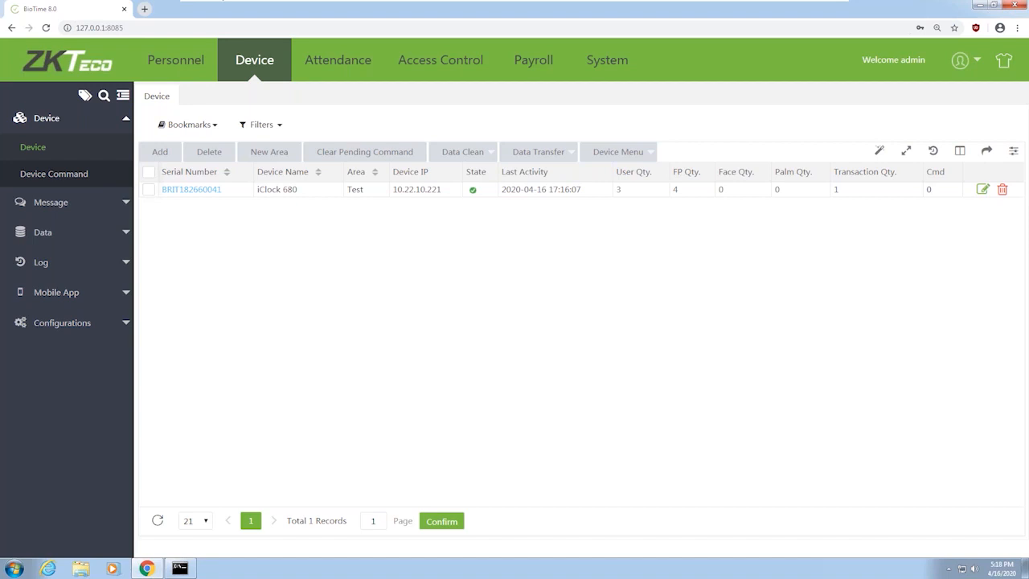
# Open the iClock 680 device's edit form and confirm its settings
pyautogui.click(199, 197)
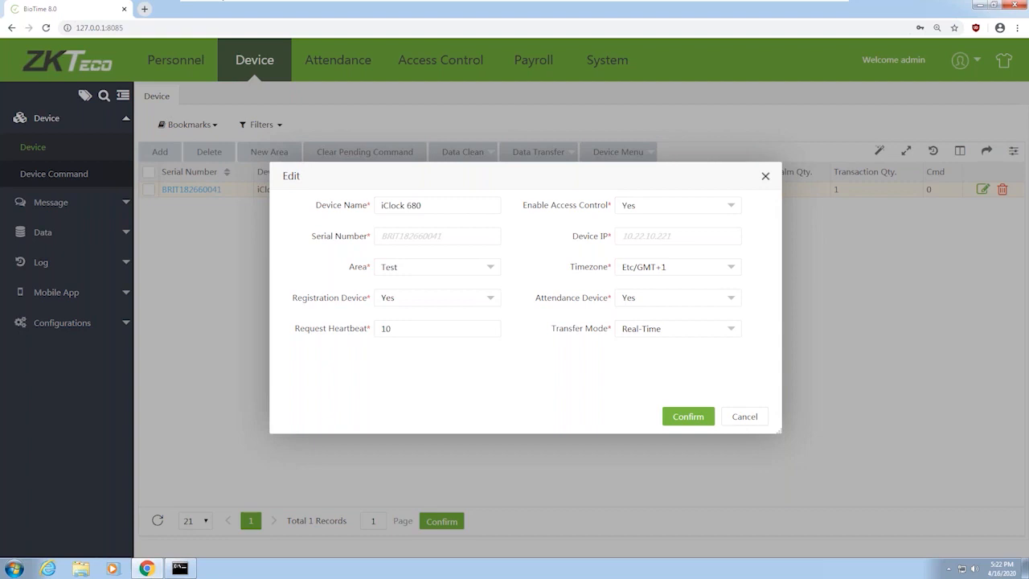
pyautogui.click(704, 414)
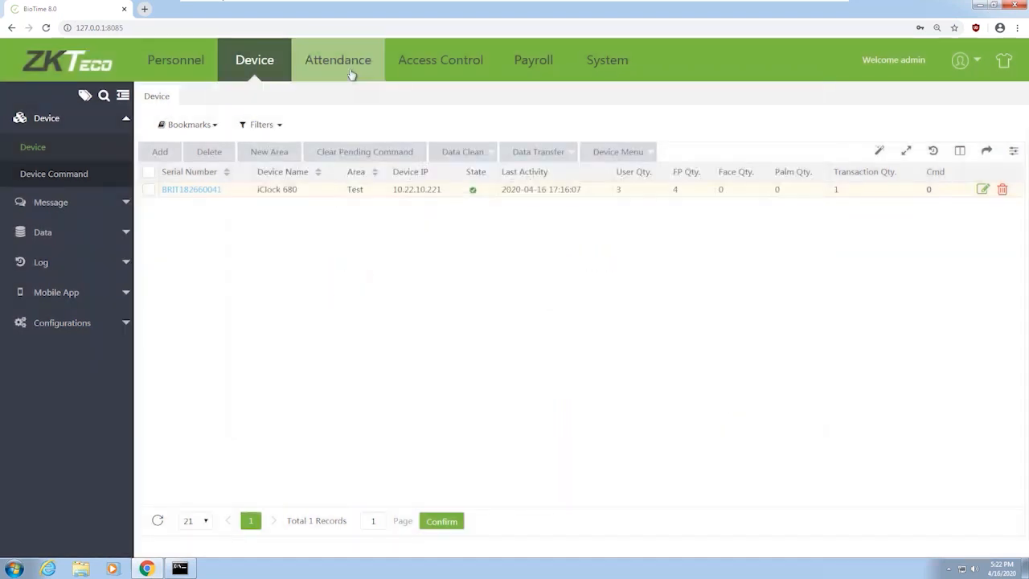
# In the Attendance shift settings, start a new timetable with check-in at 22:00
pyautogui.click(352, 75)
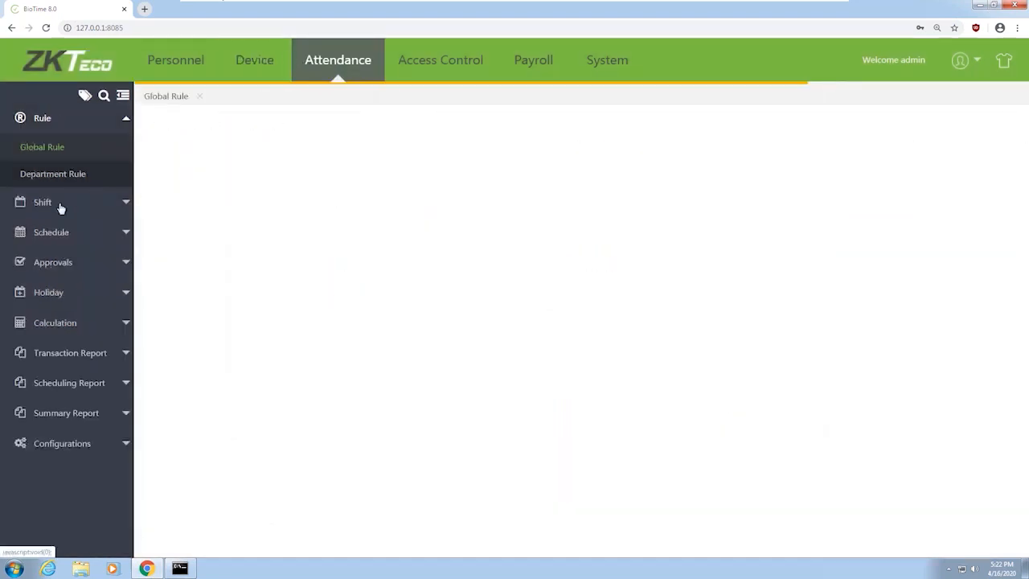
pyautogui.click(113, 204)
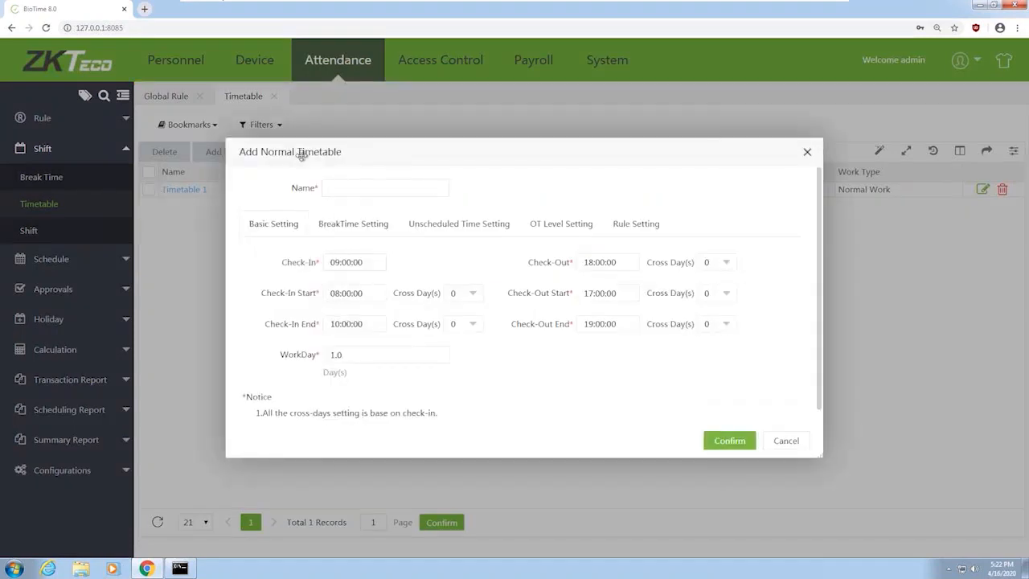
pyautogui.click(342, 263)
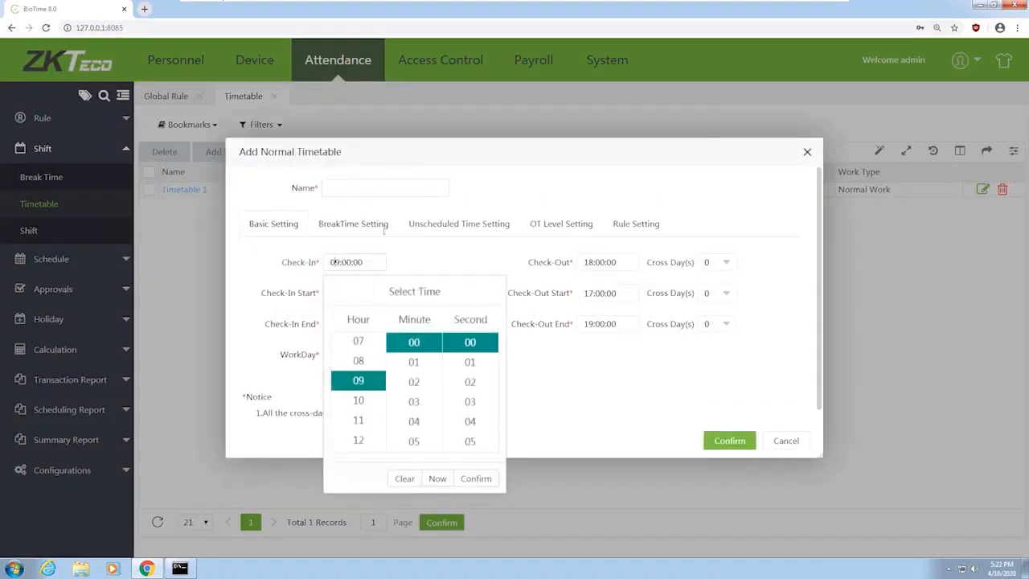
pyautogui.rightClick(465, 205)
pyautogui.click(346, 430)
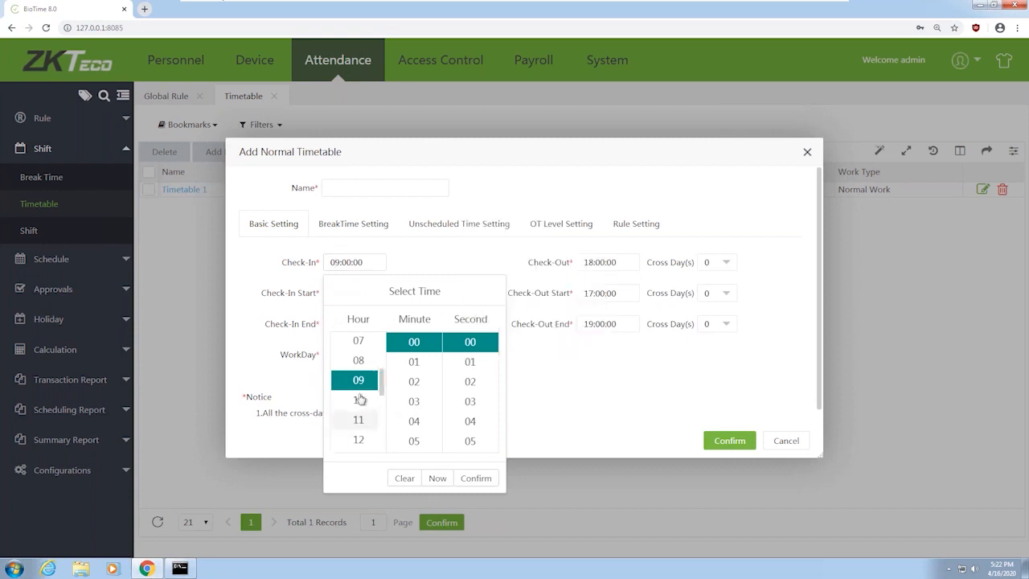
pyautogui.scroll(-3, 358, 402)
pyautogui.click(359, 421)
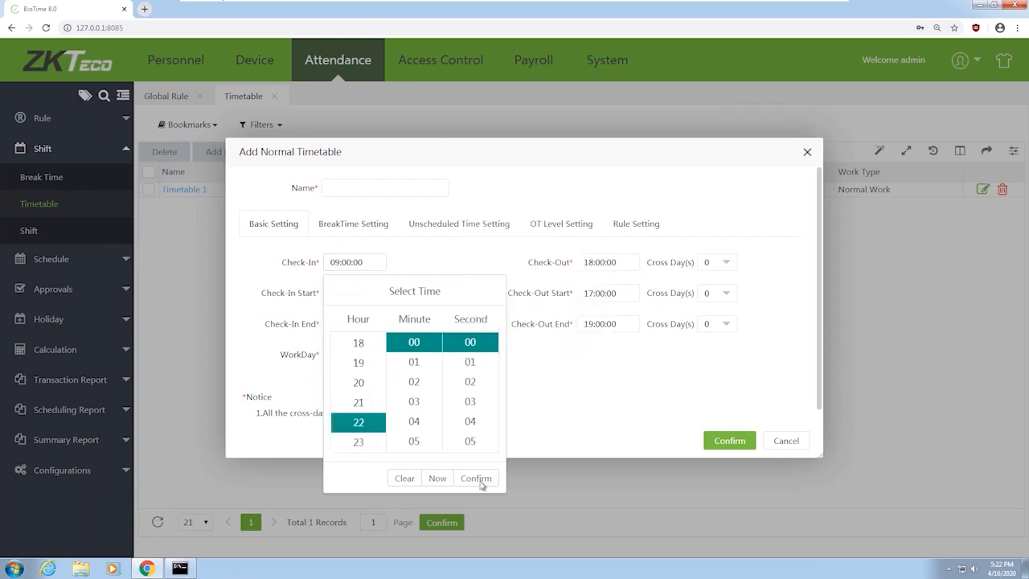
pyautogui.click(480, 478)
# Set the check-in window to start 21:00 and end 23:00
pyautogui.click(350, 293)
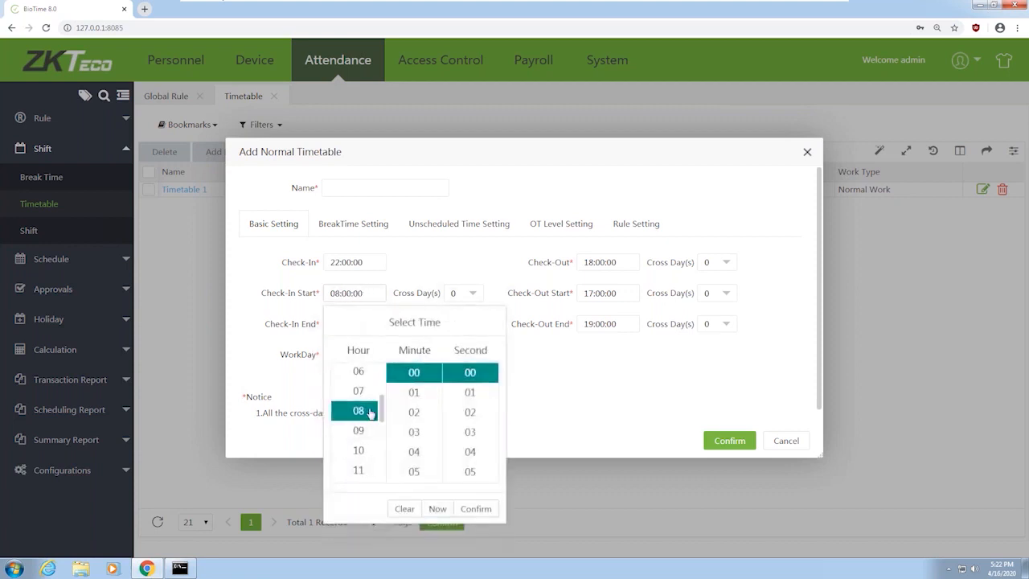
pyautogui.scroll(-3, 370, 412)
pyautogui.click(358, 455)
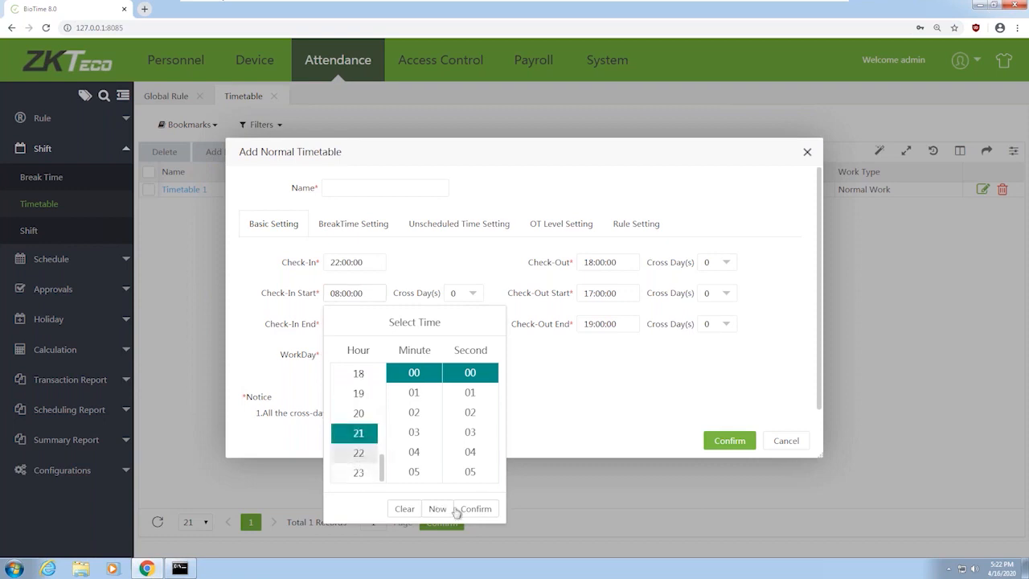
pyautogui.click(475, 511)
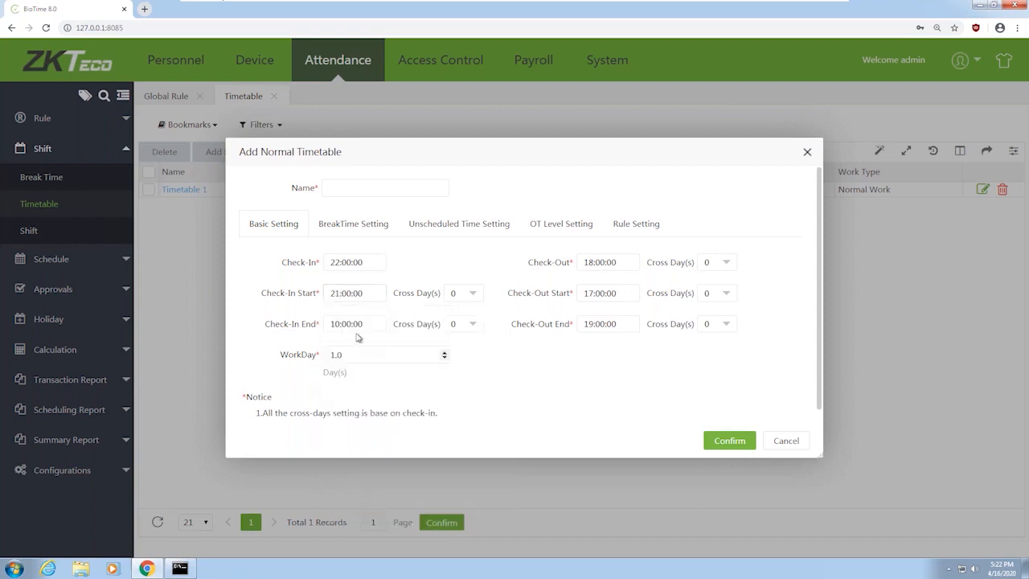
pyautogui.click(314, 324)
pyautogui.scroll(-4, 357, 506)
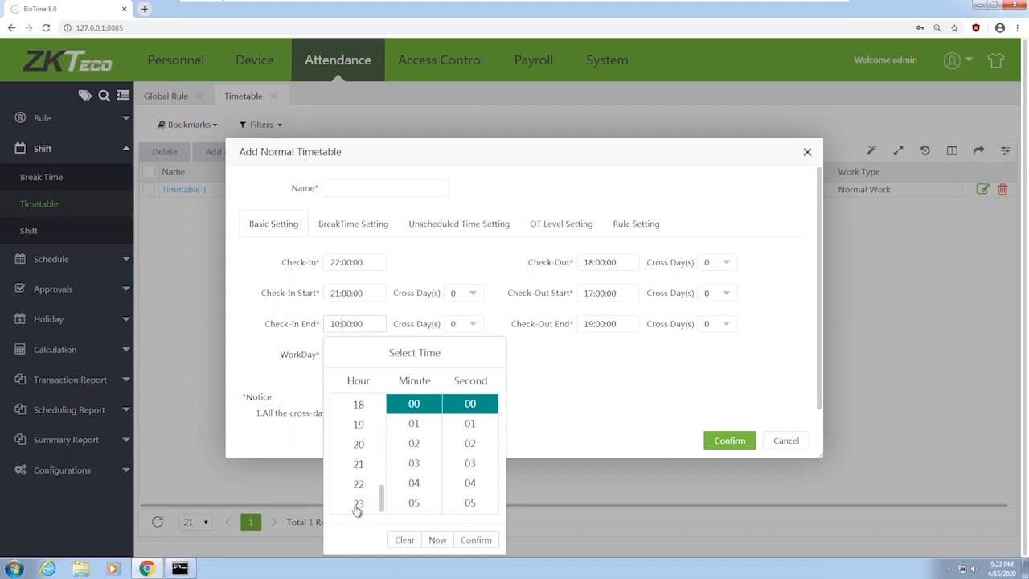
pyautogui.click(361, 503)
pyautogui.click(476, 540)
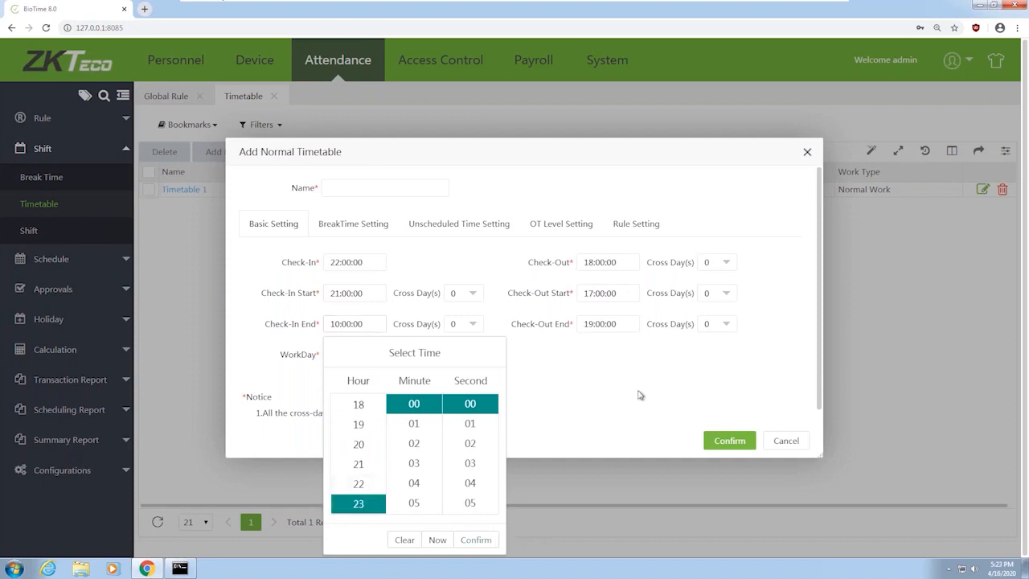
# Pick hour 06 for check-out and name the timetable 'Timehhift 2'
pyautogui.click(596, 262)
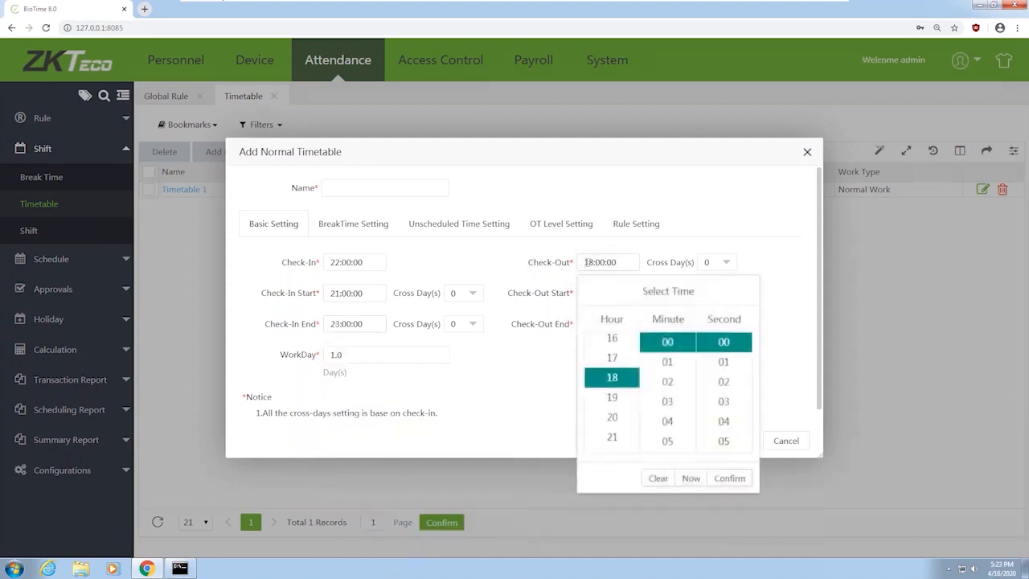
pyautogui.scroll(5, 603, 374)
pyautogui.scroll(-2, 611, 402)
pyautogui.click(614, 406)
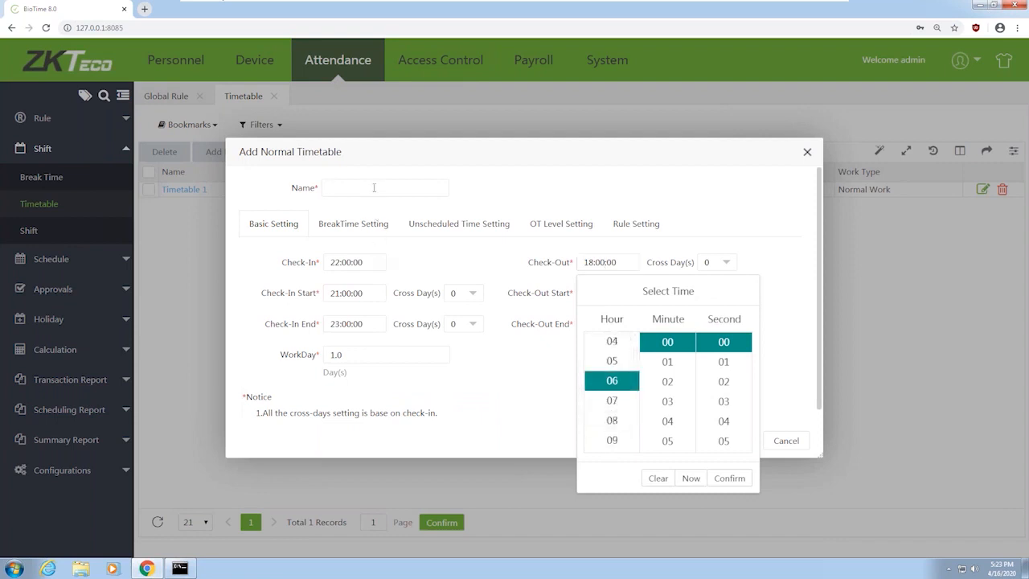
pyautogui.click(374, 186)
pyautogui.write('Timeh')
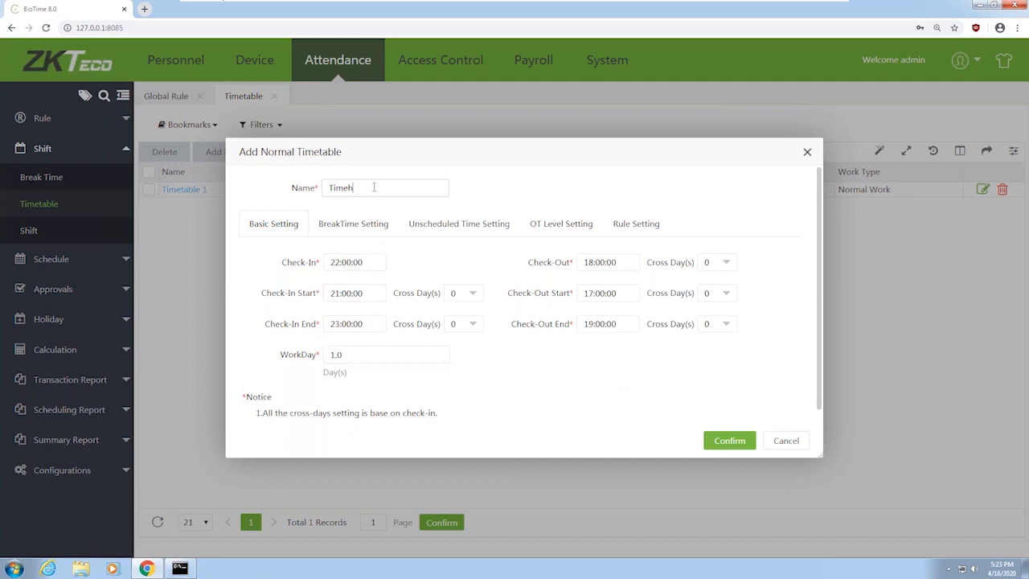
pyautogui.press('BackSpace')
pyautogui.write('shift 2')
# Set check-out to 06:00 with Cross Day 1 (next day)
pyautogui.click(725, 264)
pyautogui.click(612, 262)
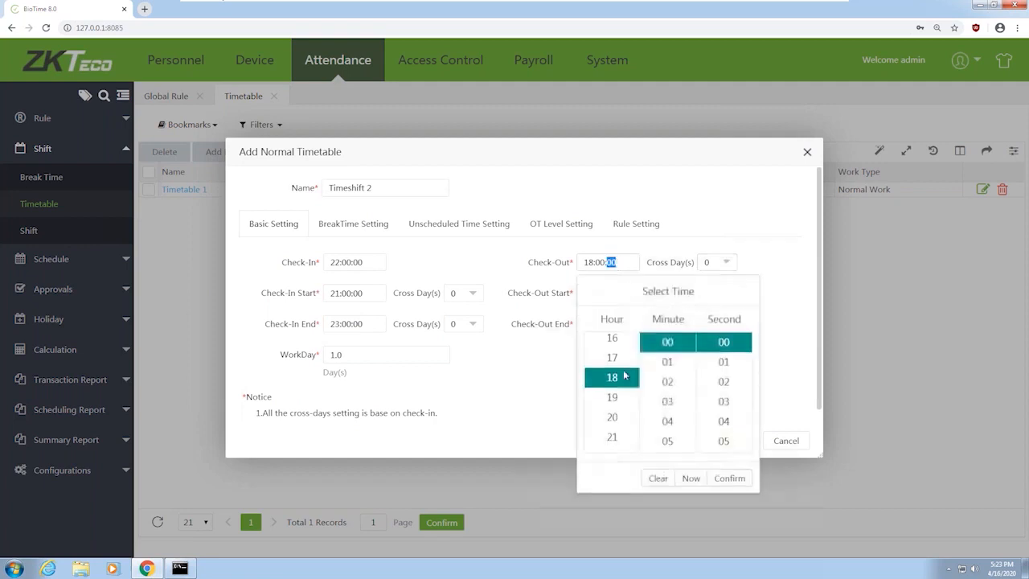
pyautogui.scroll(5, 618, 385)
pyautogui.scroll(-1, 612, 426)
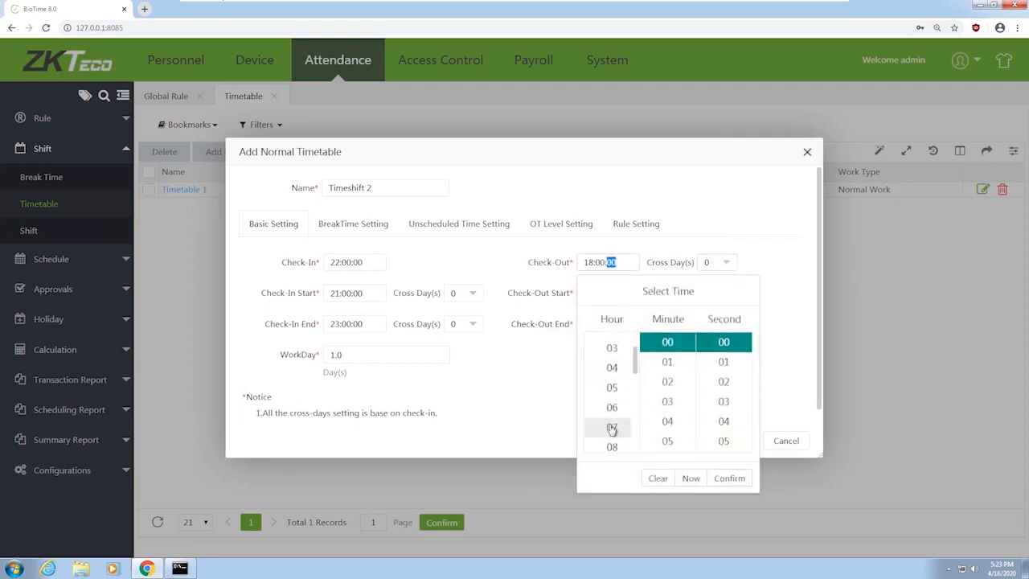
pyautogui.click(603, 404)
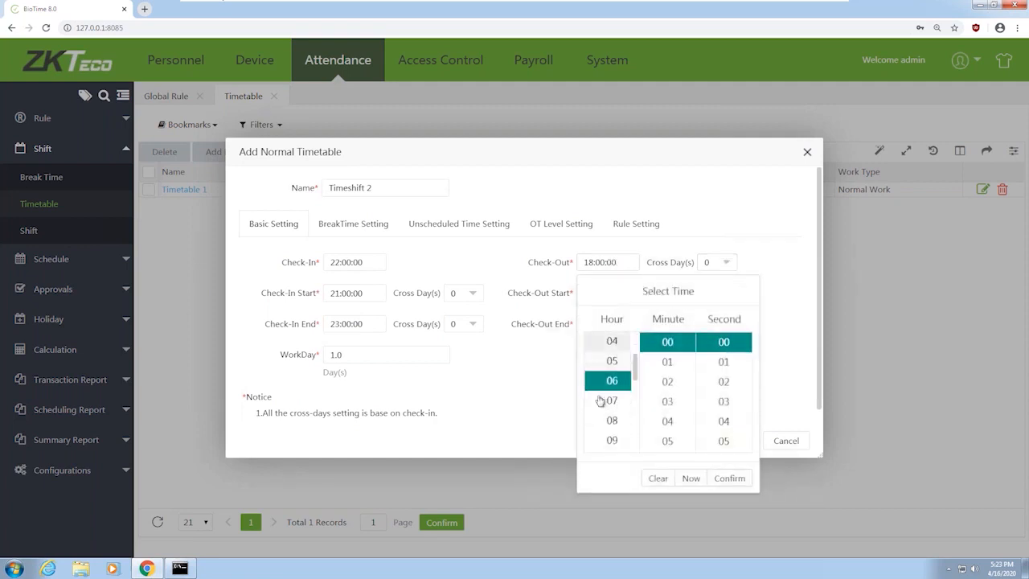
pyautogui.click(730, 478)
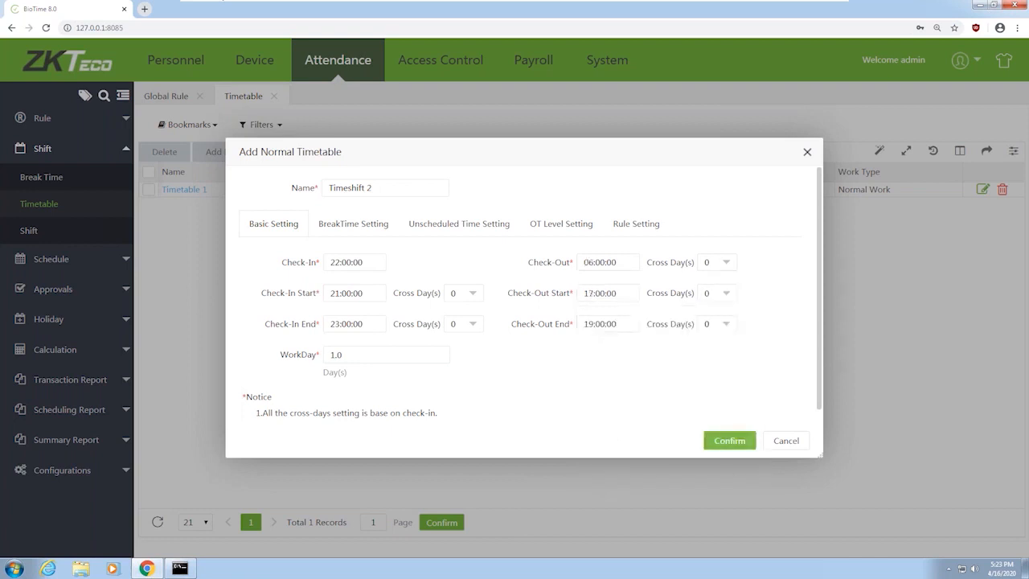
pyautogui.click(724, 267)
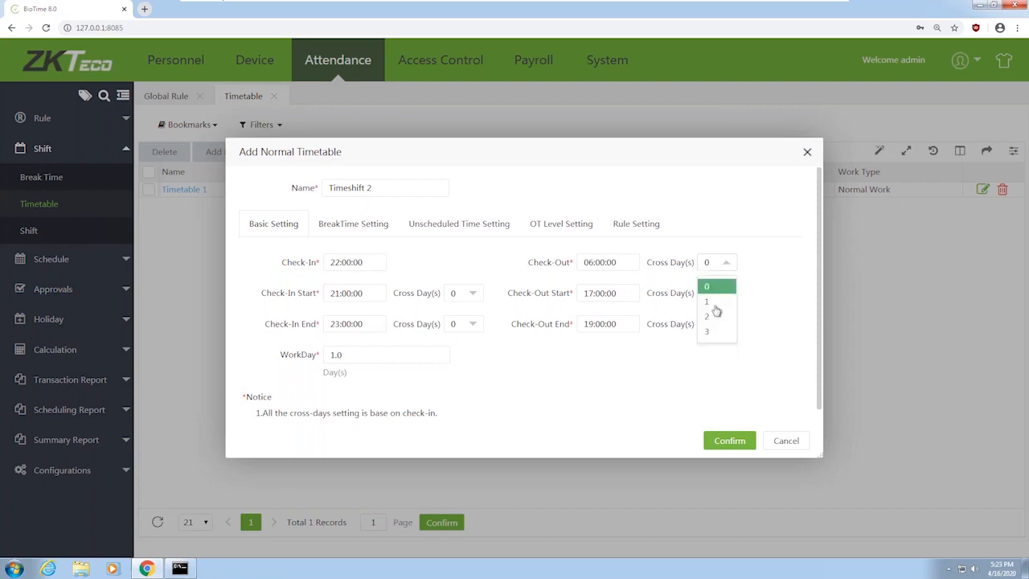
pyautogui.click(711, 304)
# Set the check-out start time to 05:00
pyautogui.click(610, 294)
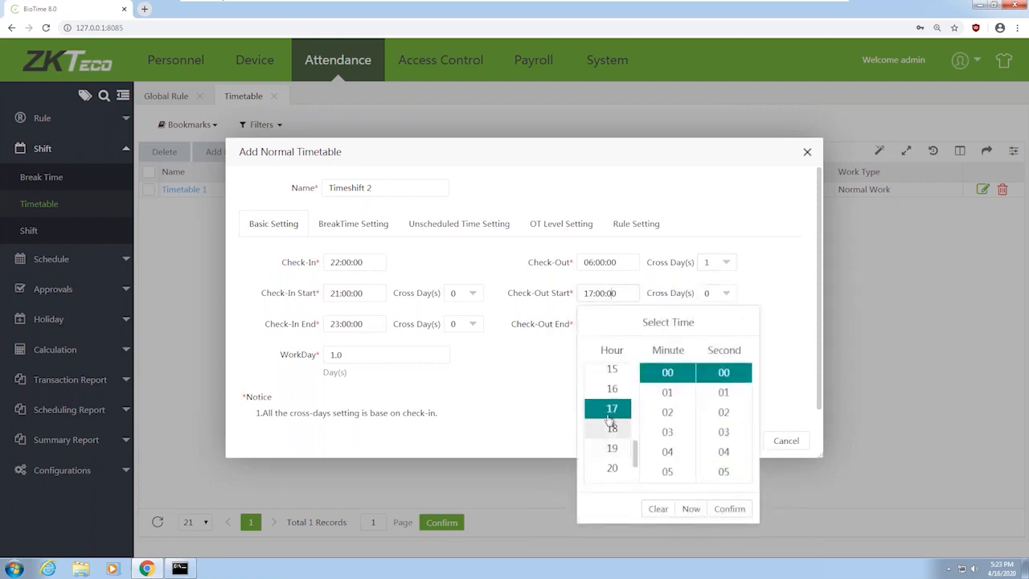
pyautogui.scroll(4, 613, 426)
pyautogui.click(612, 478)
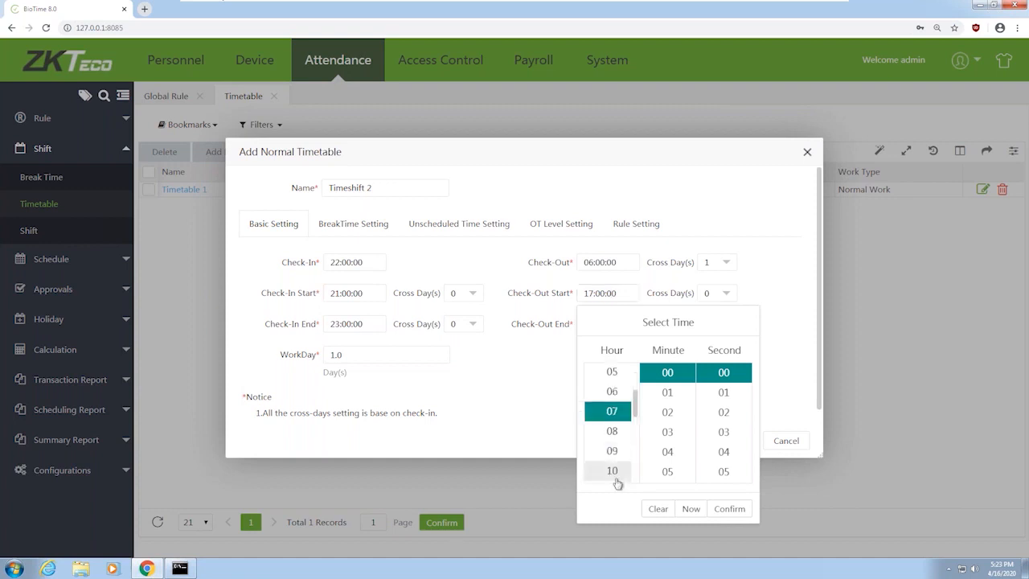
pyautogui.click(730, 509)
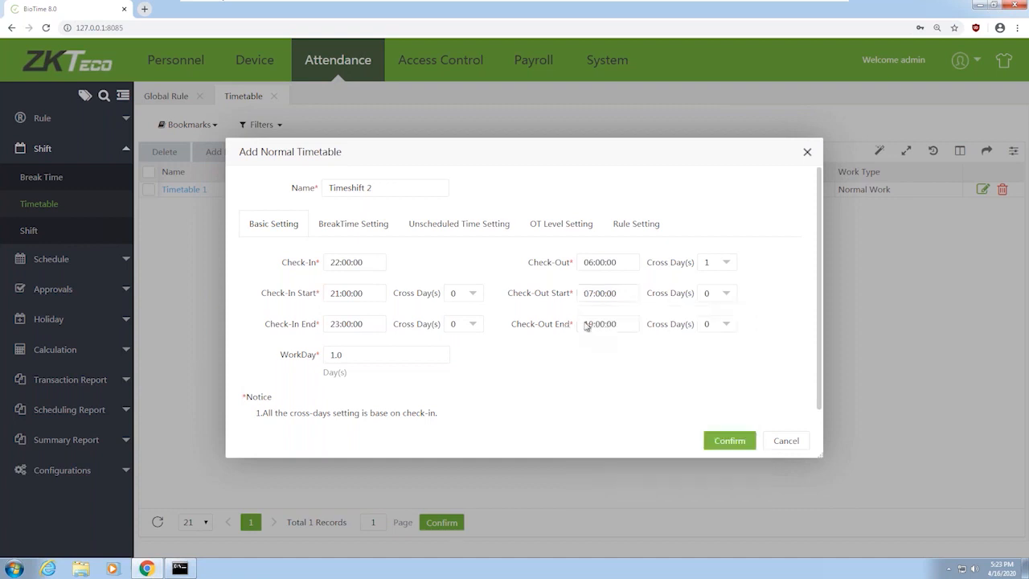
pyautogui.click(628, 324)
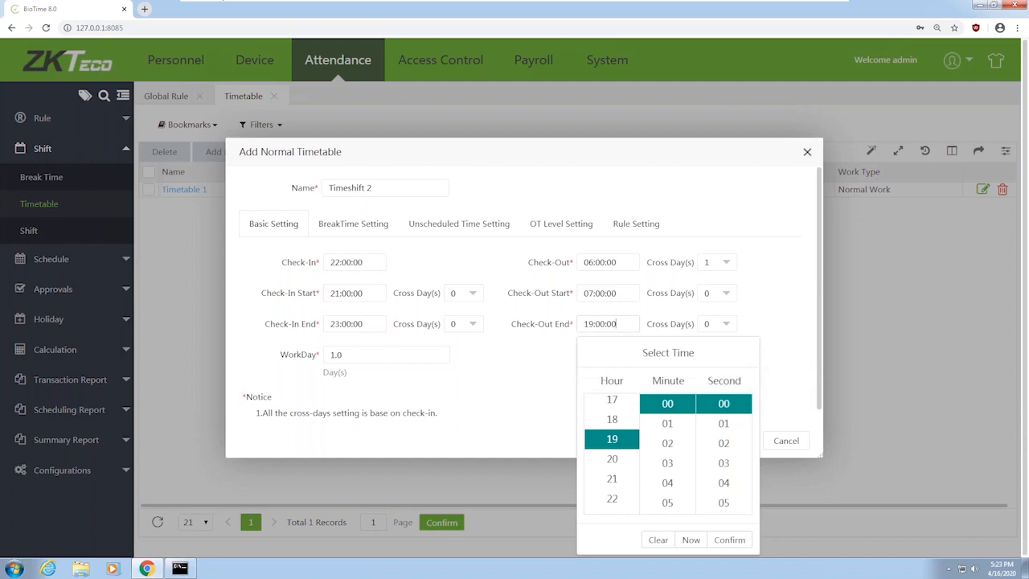
pyautogui.scroll(3, 612, 421)
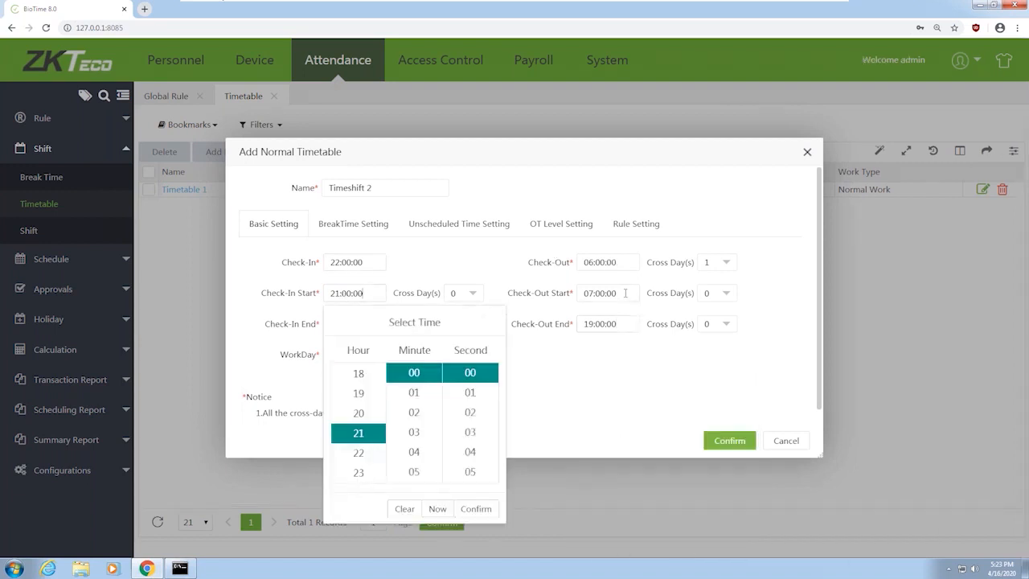
pyautogui.click(507, 366)
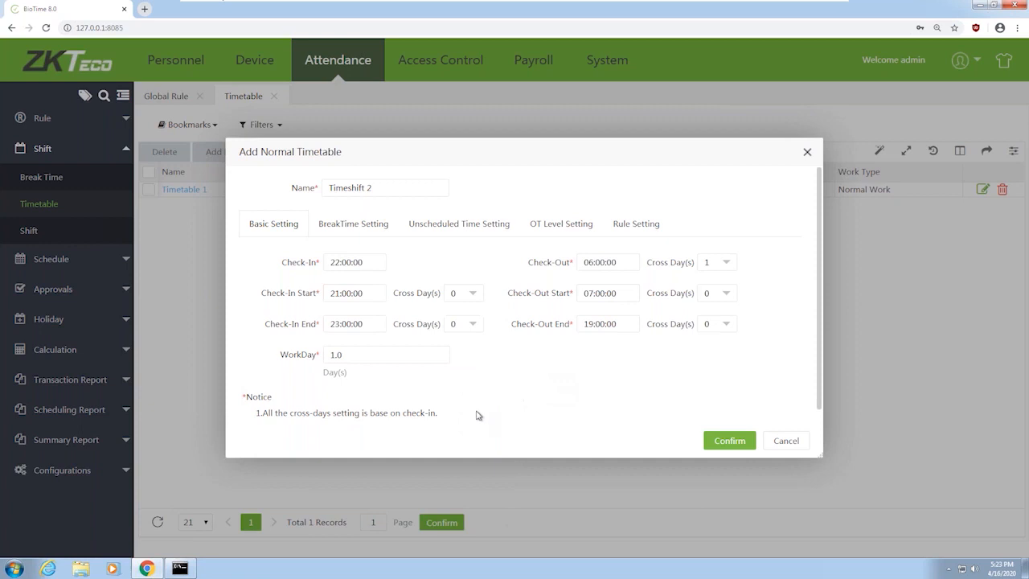
pyautogui.click(595, 294)
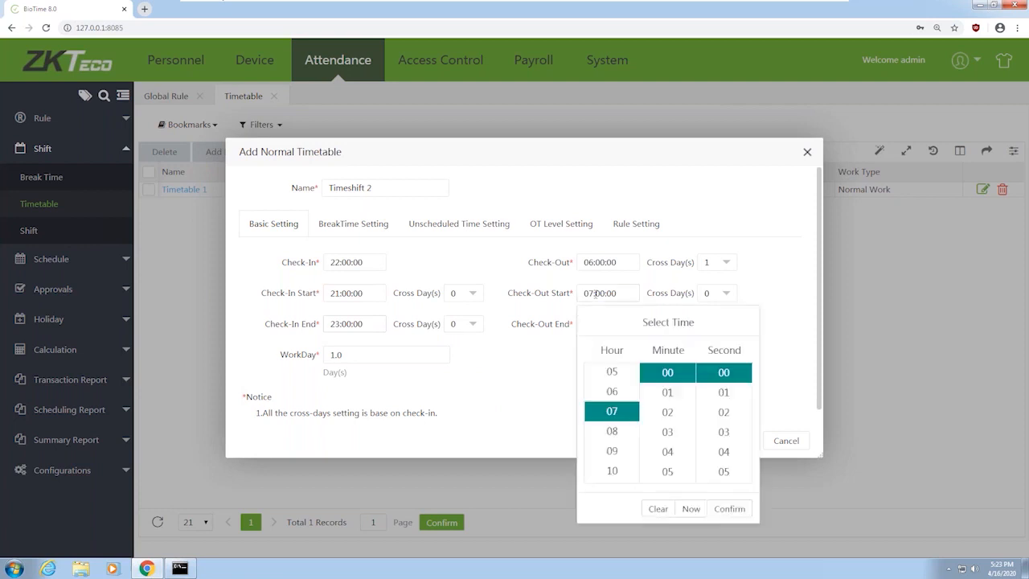
pyautogui.click(611, 372)
pyautogui.click(729, 509)
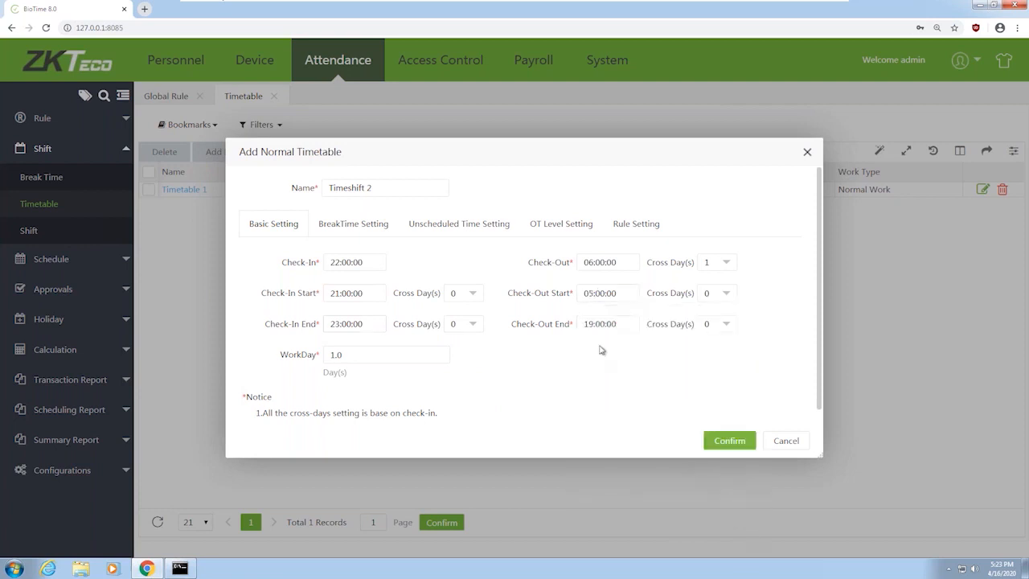
# Set the check-out end to 07:00, with start and end both on Cross Day 1
pyautogui.click(599, 324)
pyautogui.scroll(5, 614, 451)
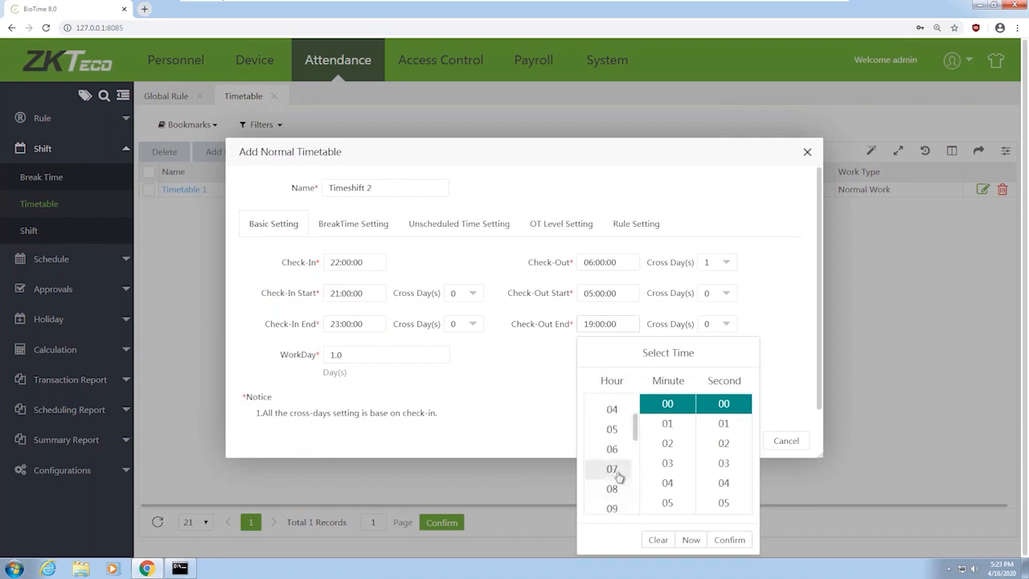
pyautogui.click(614, 471)
pyautogui.click(730, 540)
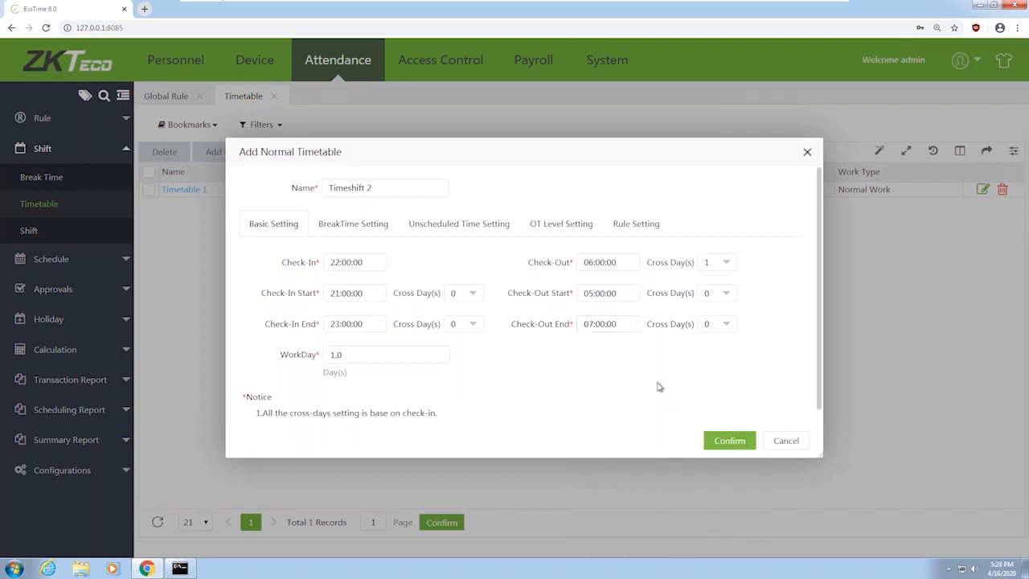
pyautogui.click(718, 292)
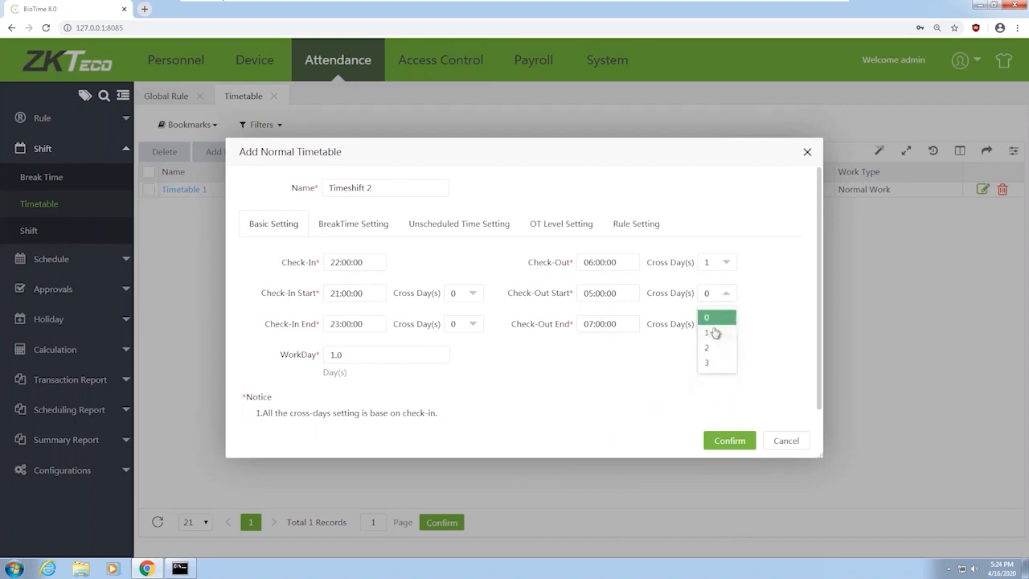
pyautogui.click(717, 338)
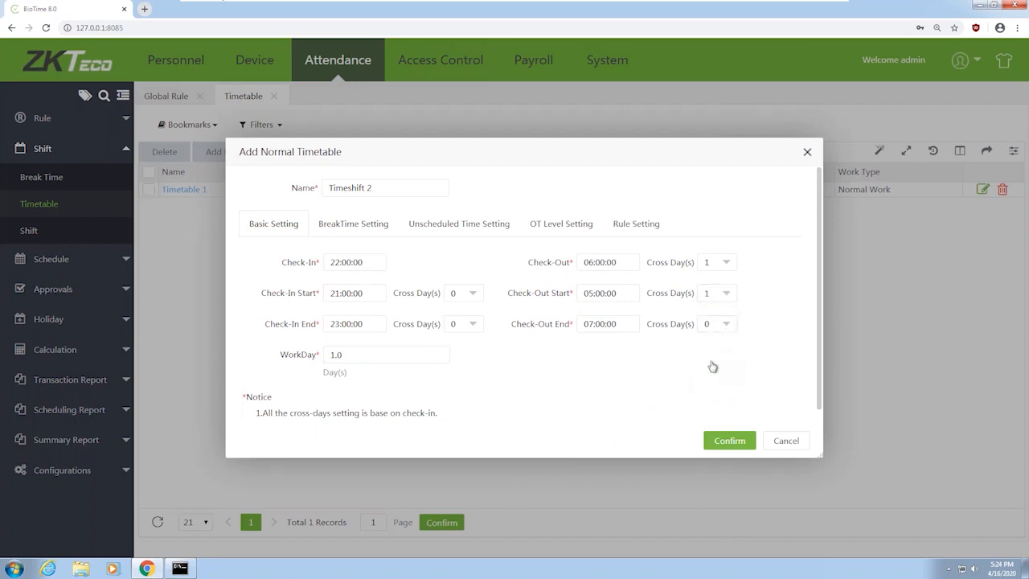
pyautogui.click(718, 324)
pyautogui.click(711, 365)
# Confirm the Timeshift 2 timetable and go to the Shift list
pyautogui.click(729, 445)
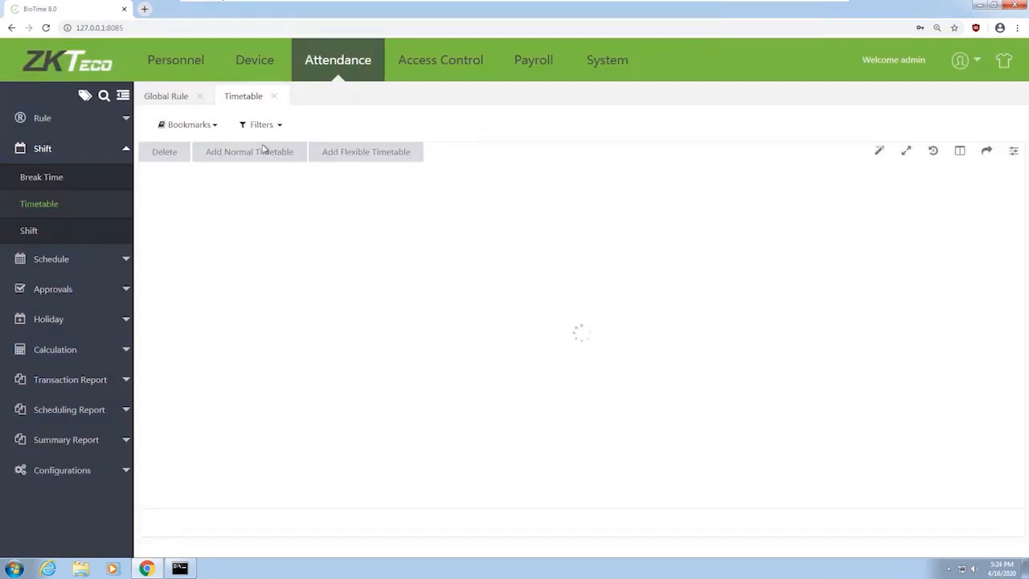
pyautogui.click(33, 233)
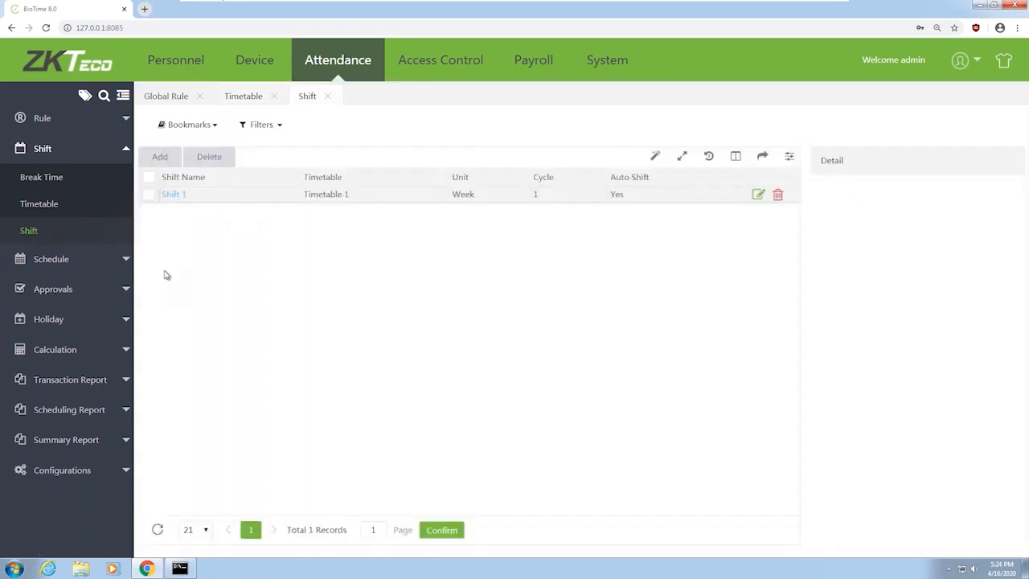
# Edit Shift 1 and assign both Timetable 1 and Timeshift 2 to the weekdays
pyautogui.click(175, 194)
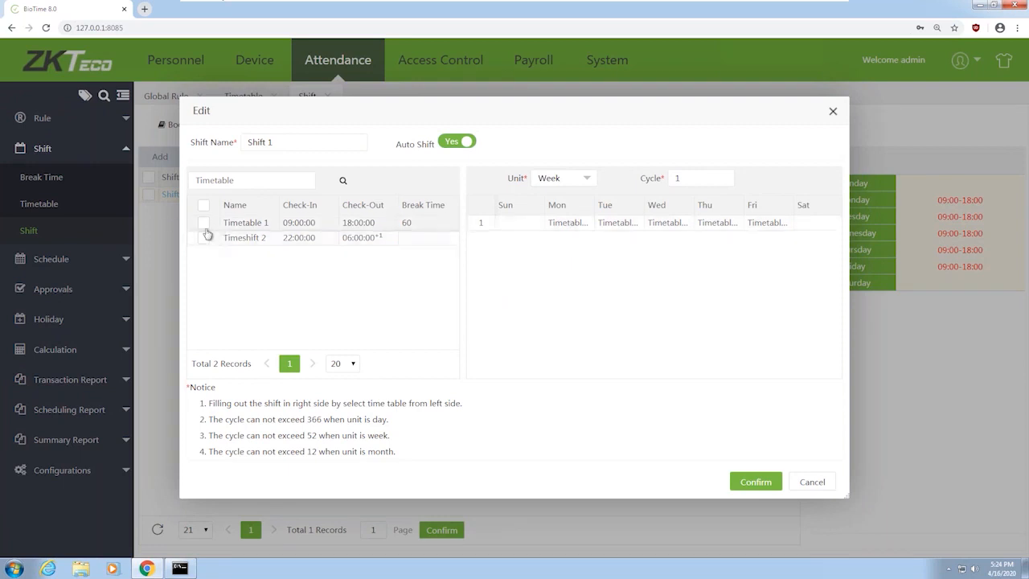
pyautogui.click(204, 205)
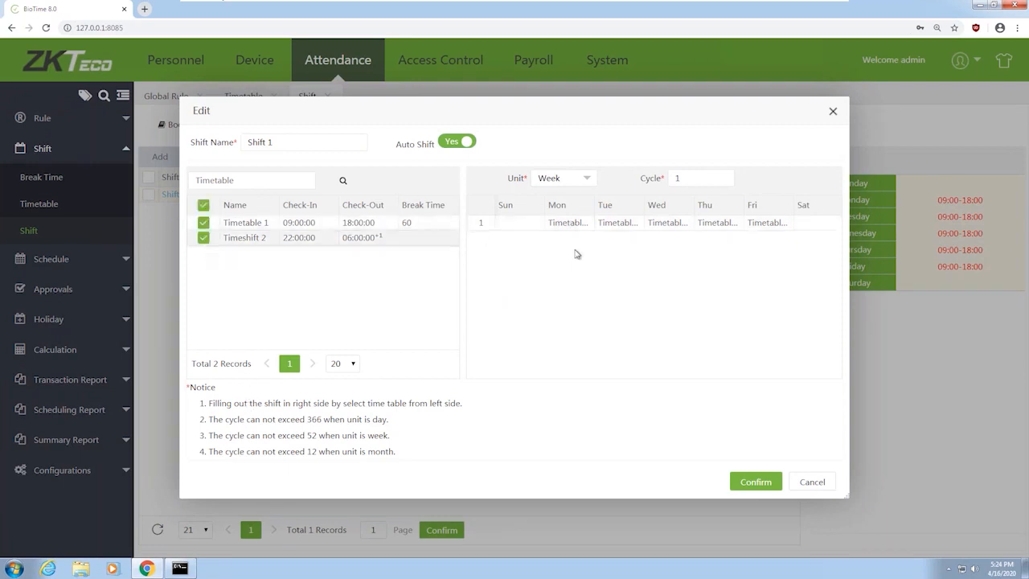
pyautogui.click(591, 226)
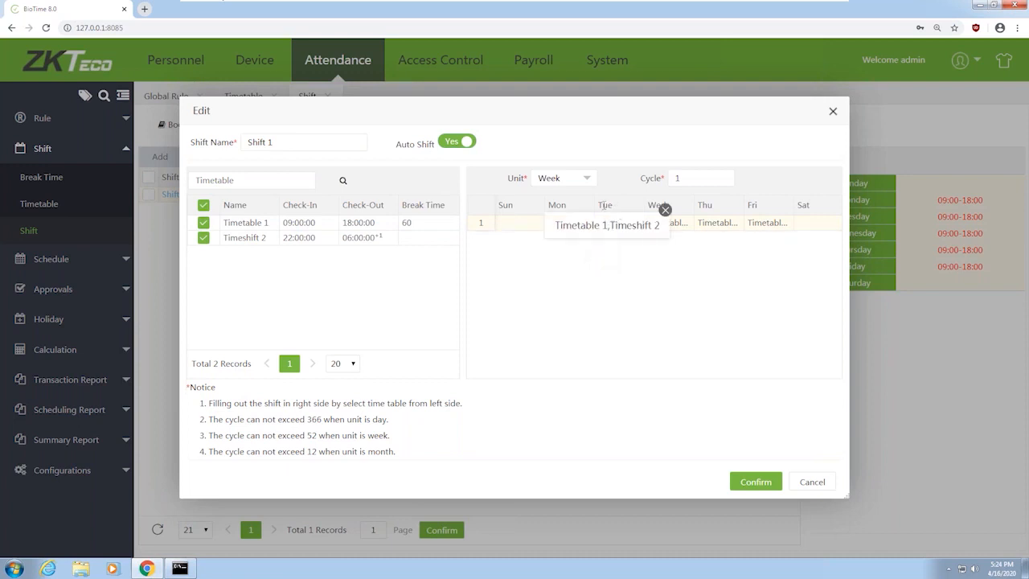
pyautogui.click(665, 210)
# Widen the Monday column and review the Tuesday–Thursday timetable assignments
pyautogui.moveTo(589, 221)
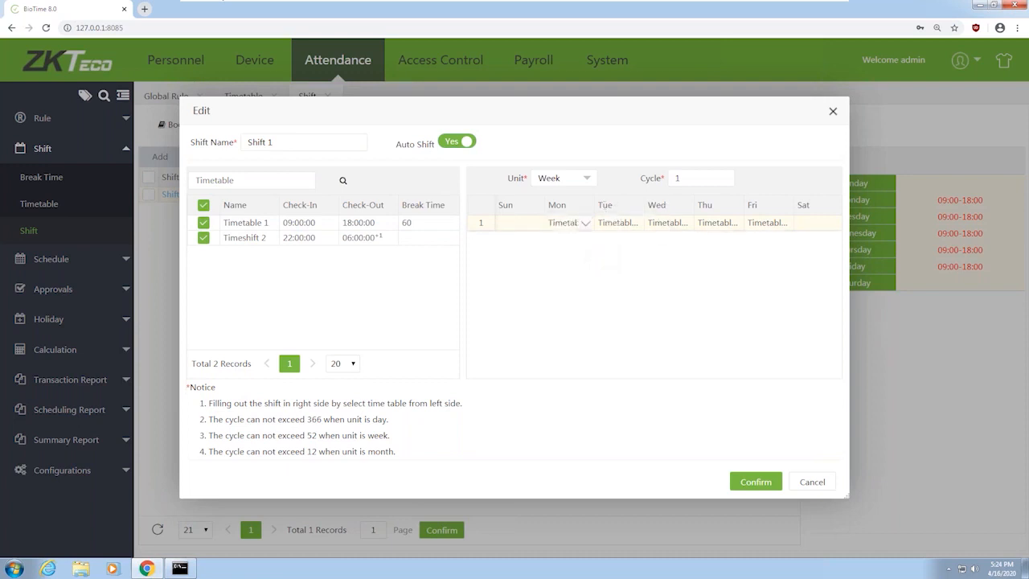
pyautogui.doubleClick(599, 206)
pyautogui.moveTo(591, 202); pyautogui.dragTo(629, 232)
pyautogui.click(674, 225)
pyautogui.click(768, 226)
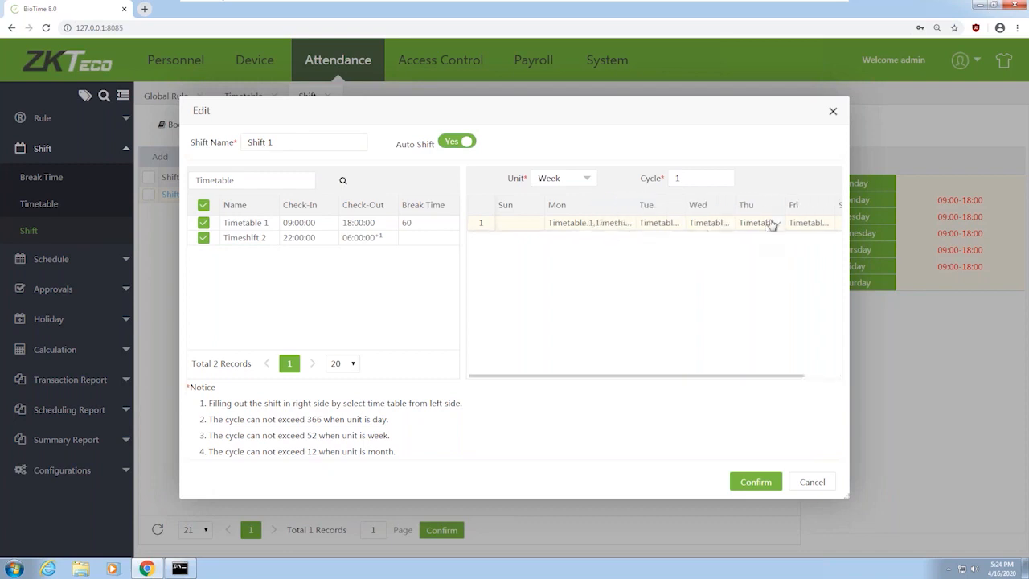
pyautogui.click(690, 225)
pyautogui.click(679, 225)
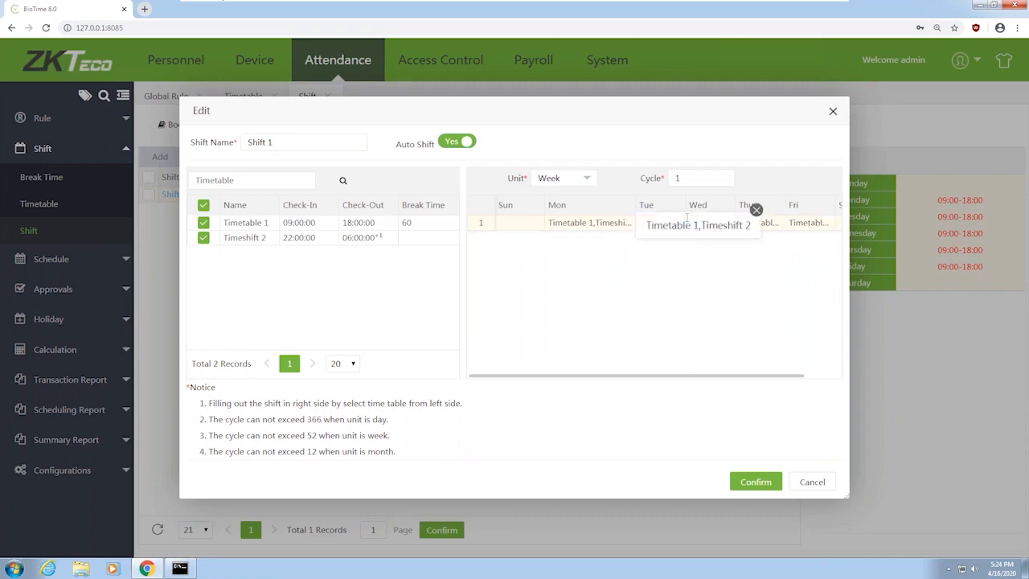
pyautogui.click(755, 211)
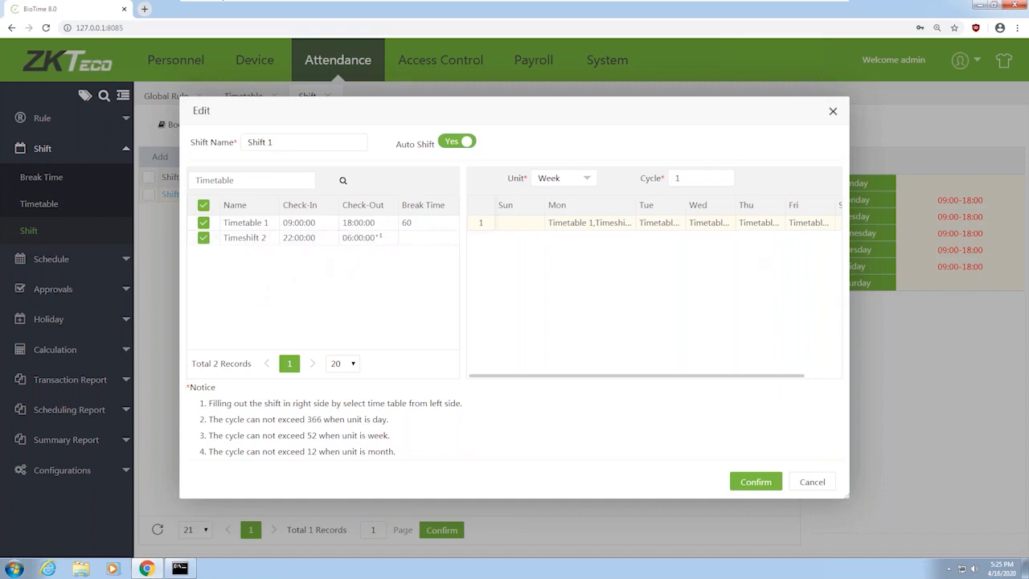
# Save Shift 1, view the Total Time Card report, and switch to Personnel
pyautogui.click(754, 481)
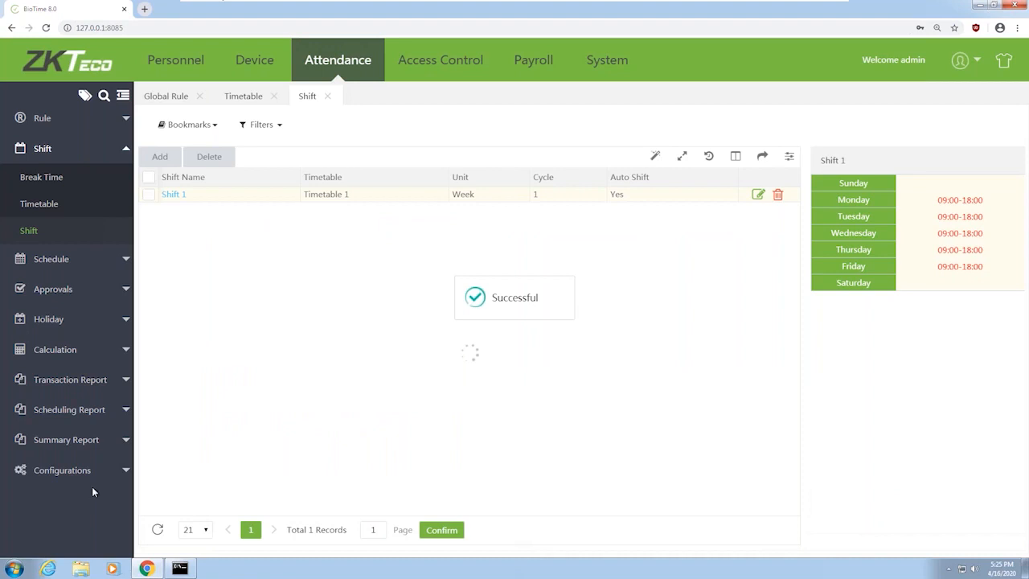
pyautogui.click(122, 410)
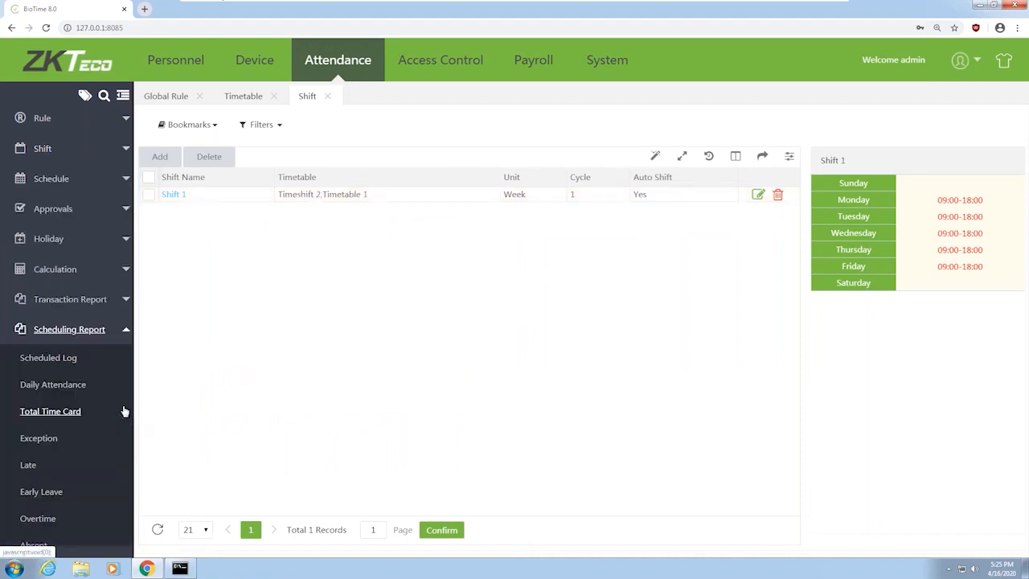
pyautogui.click(58, 415)
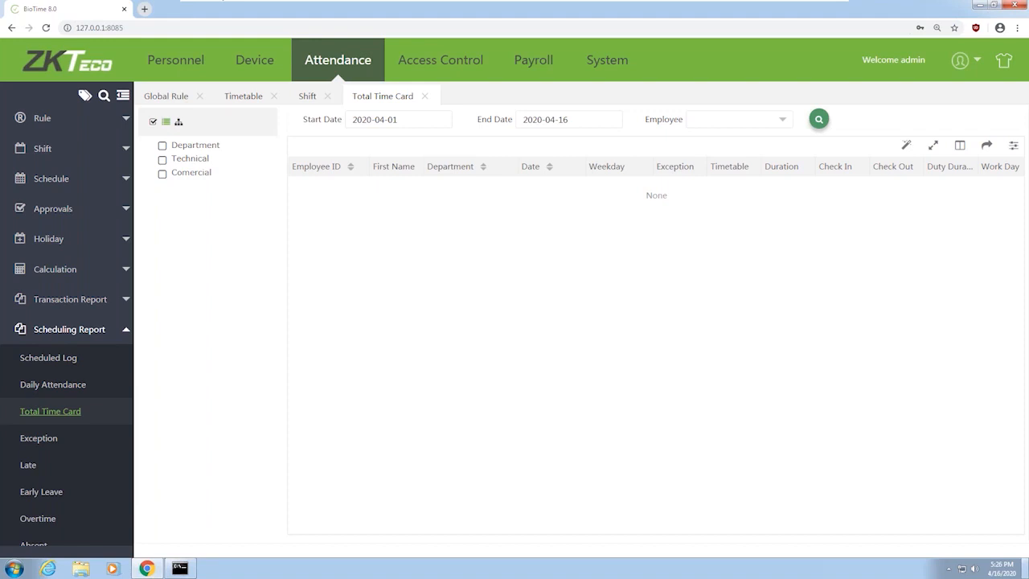
pyautogui.click(175, 59)
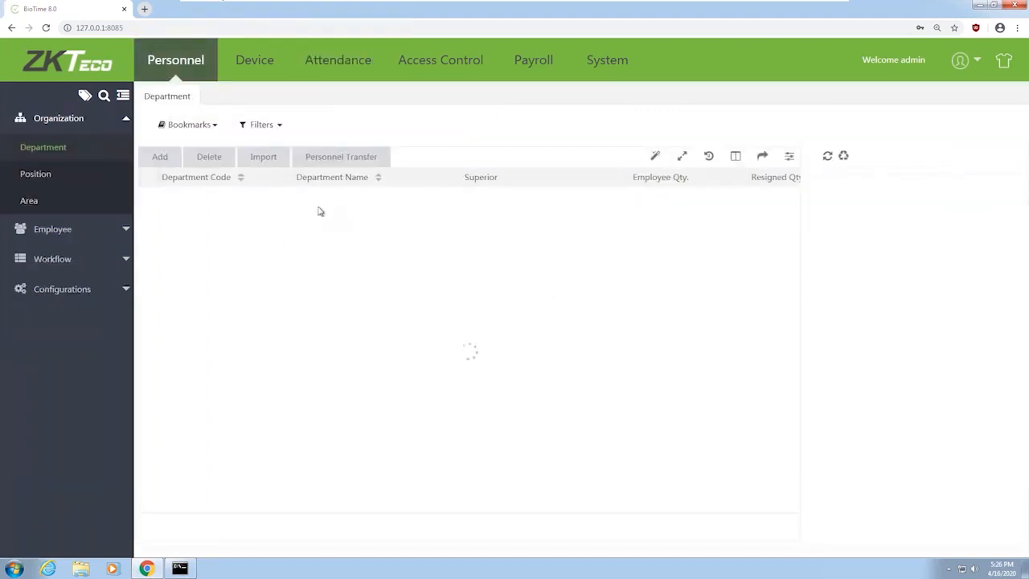
# Open the Employee list and edit the first employee, the Super Administrator
pyautogui.click(102, 230)
pyautogui.click(40, 178)
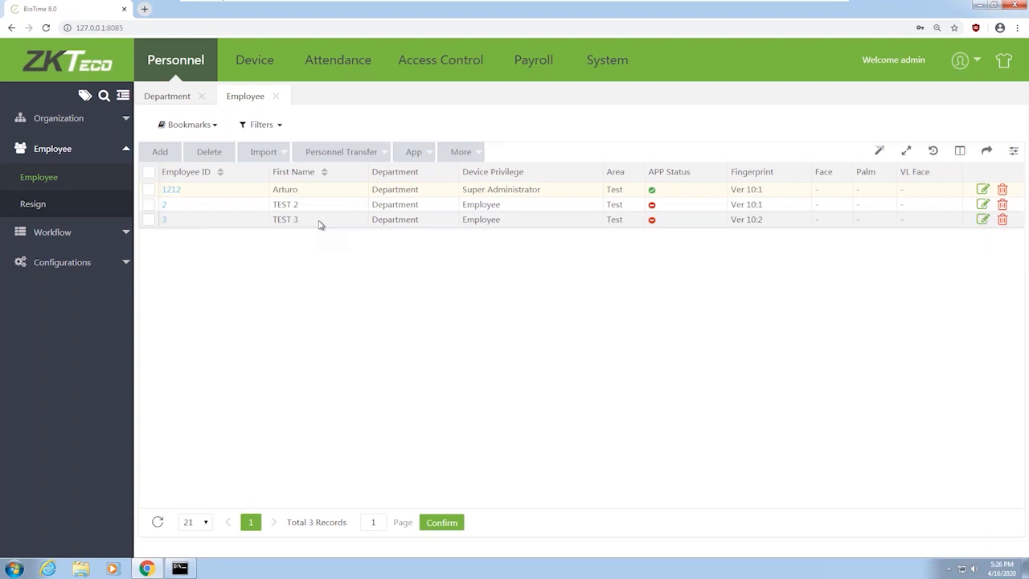
pyautogui.doubleClick(285, 191)
pyautogui.click(176, 189)
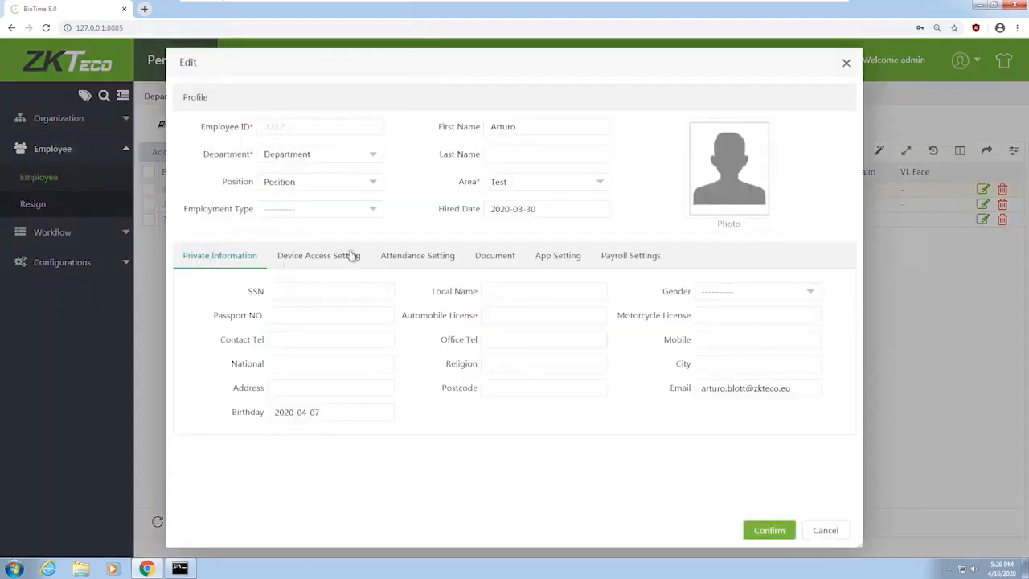
# In Device Access Setting, change the employee's Verify Mode to Face&Fingerprint
pyautogui.click(345, 259)
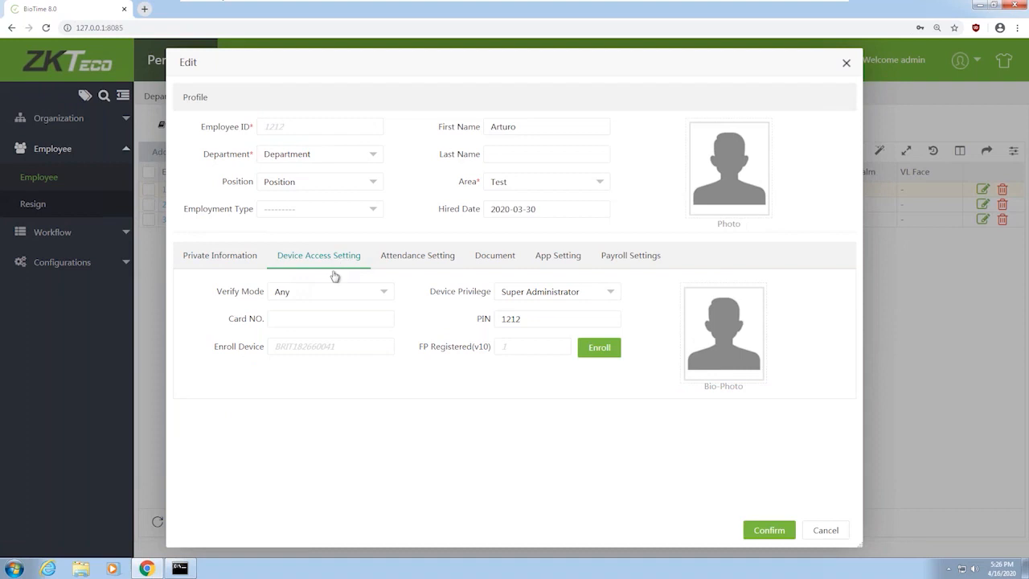
pyautogui.click(345, 291)
pyautogui.scroll(-3, 365, 366)
pyautogui.scroll(3, 354, 374)
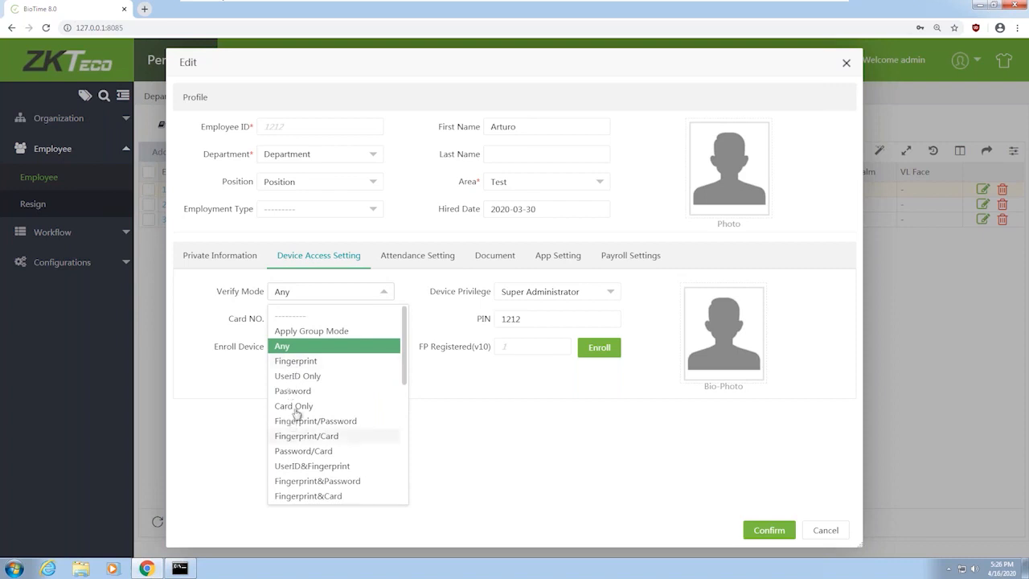
pyautogui.scroll(-1, 351, 419)
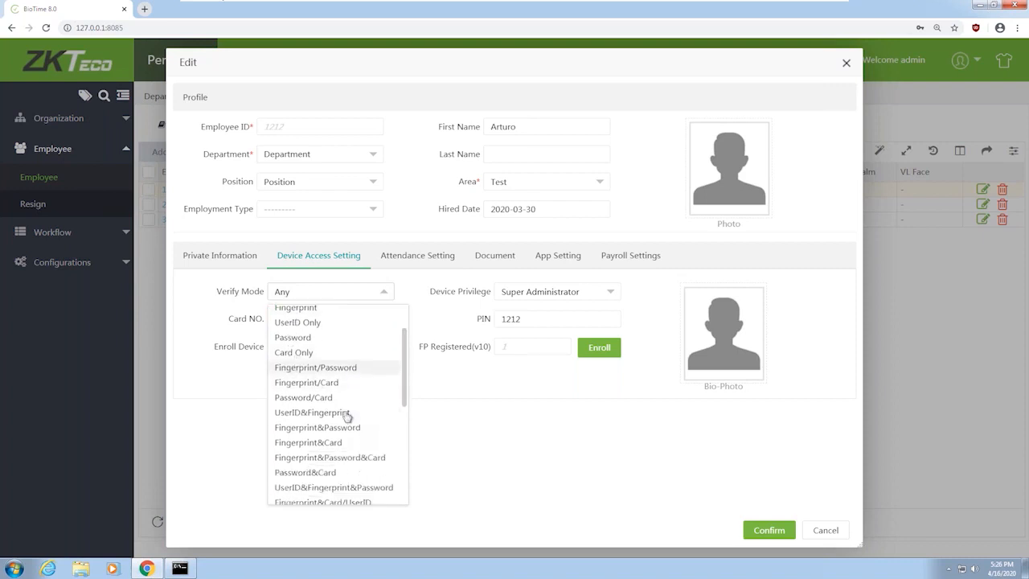
pyautogui.scroll(-1, 350, 385)
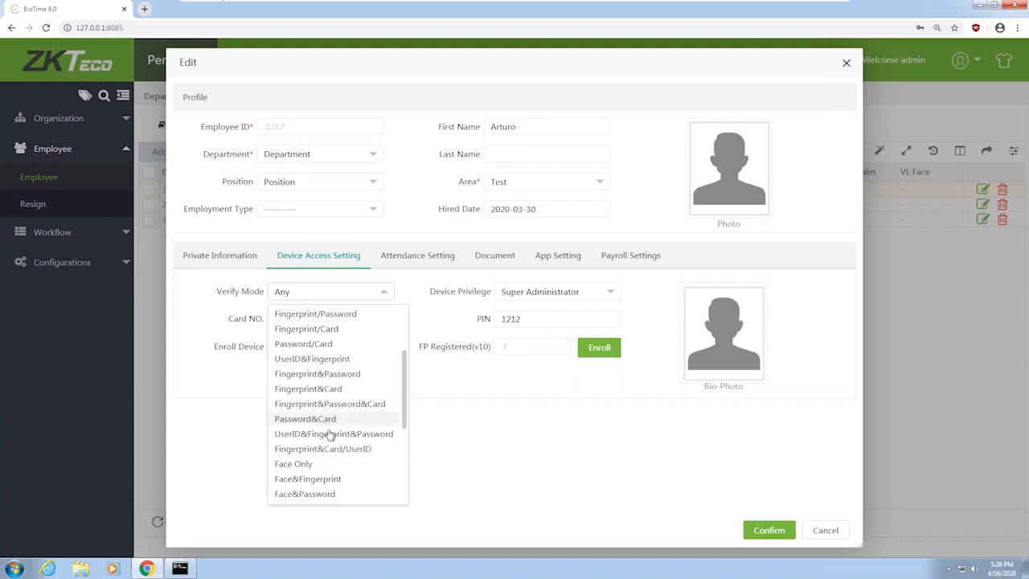
pyautogui.scroll(-2, 324, 419)
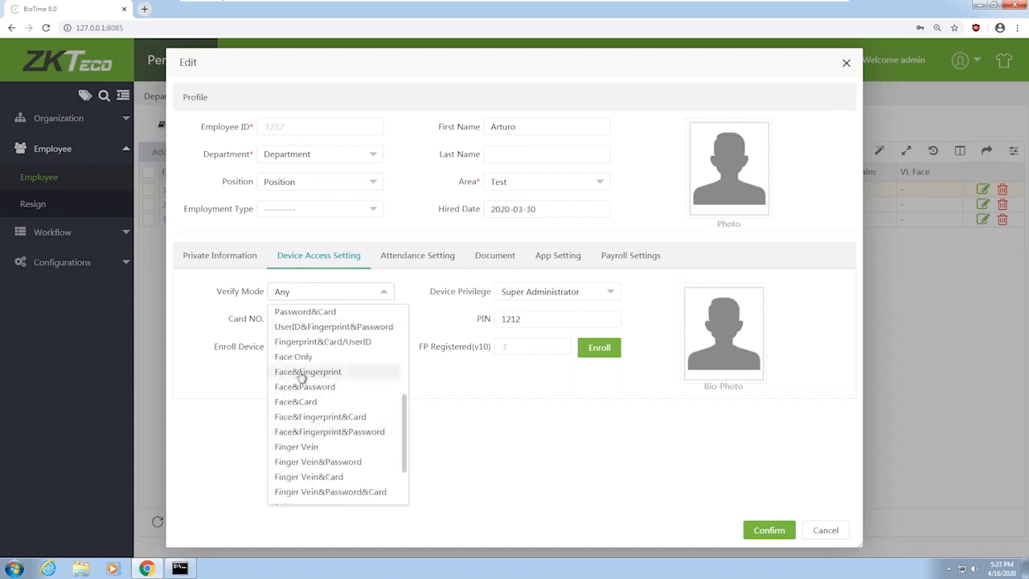
pyautogui.click(302, 375)
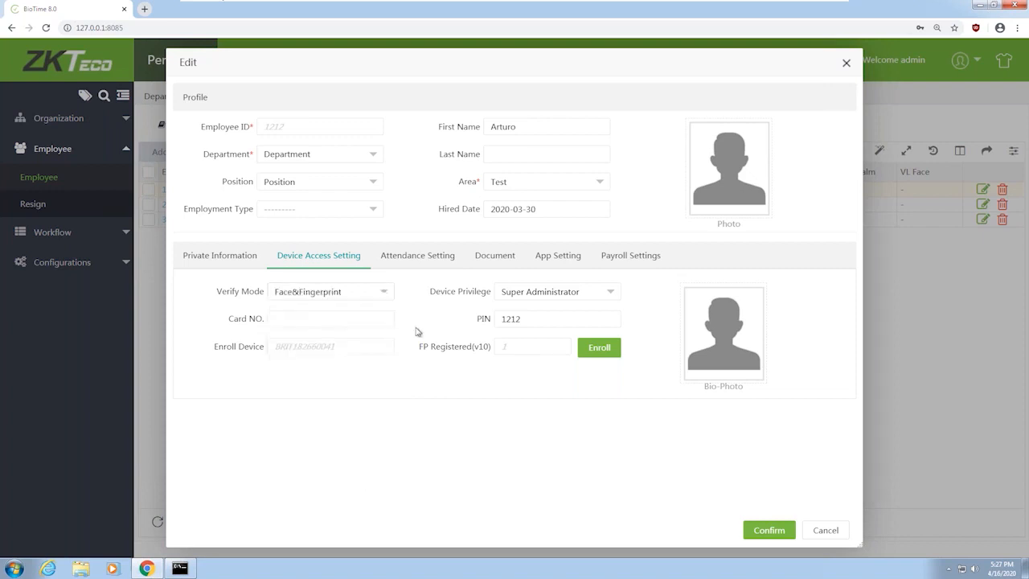